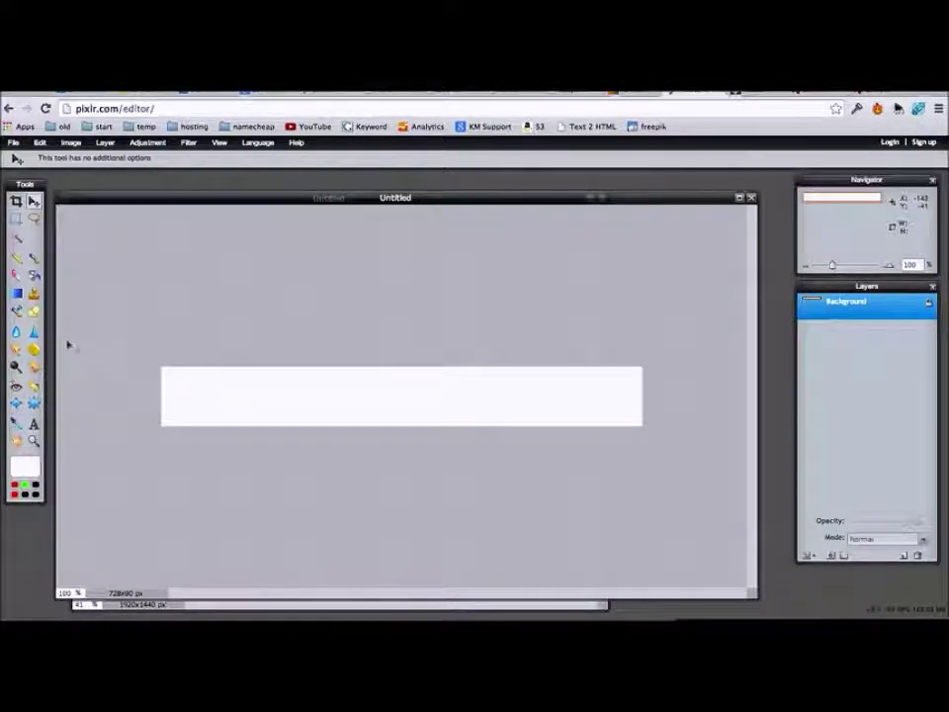
Draw a filled rectangle in dark red (#b52234) covering the entire 728x90 banner
click(34, 312)
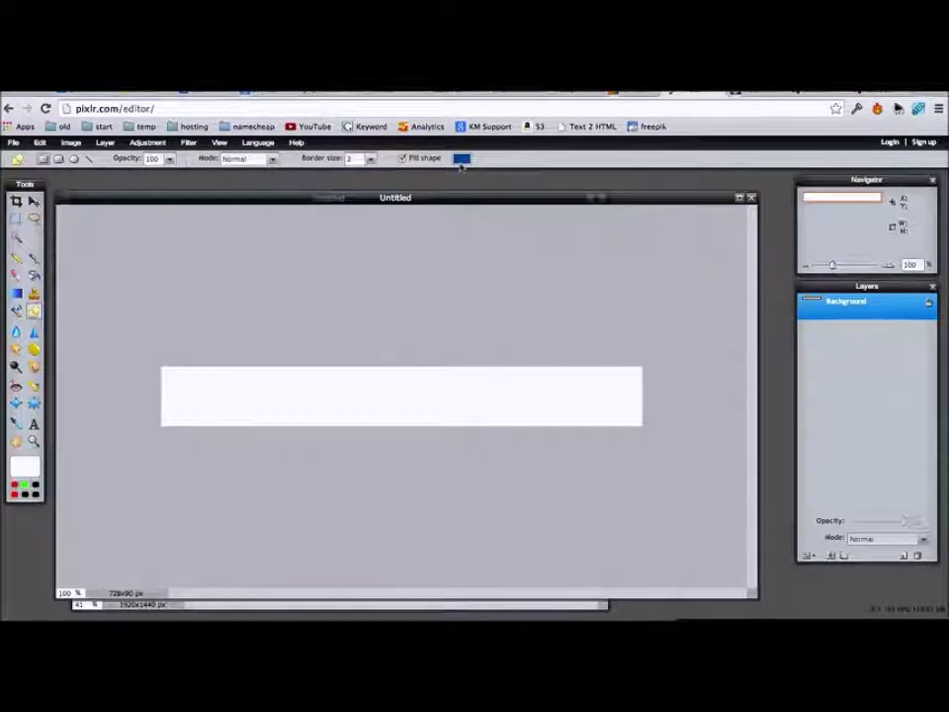
click(461, 160)
click(256, 243)
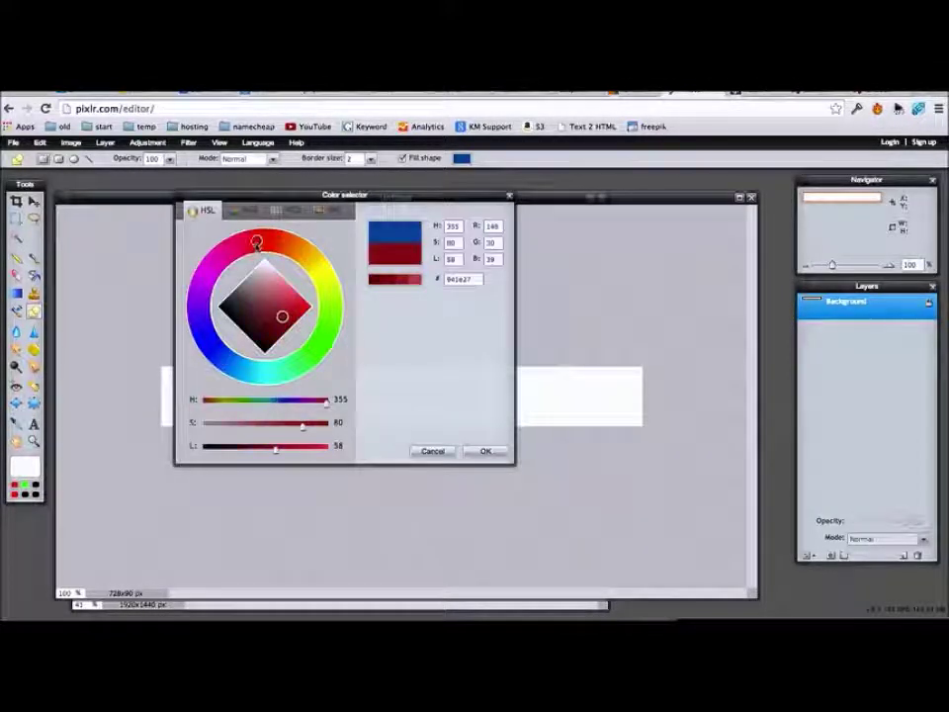
click(289, 311)
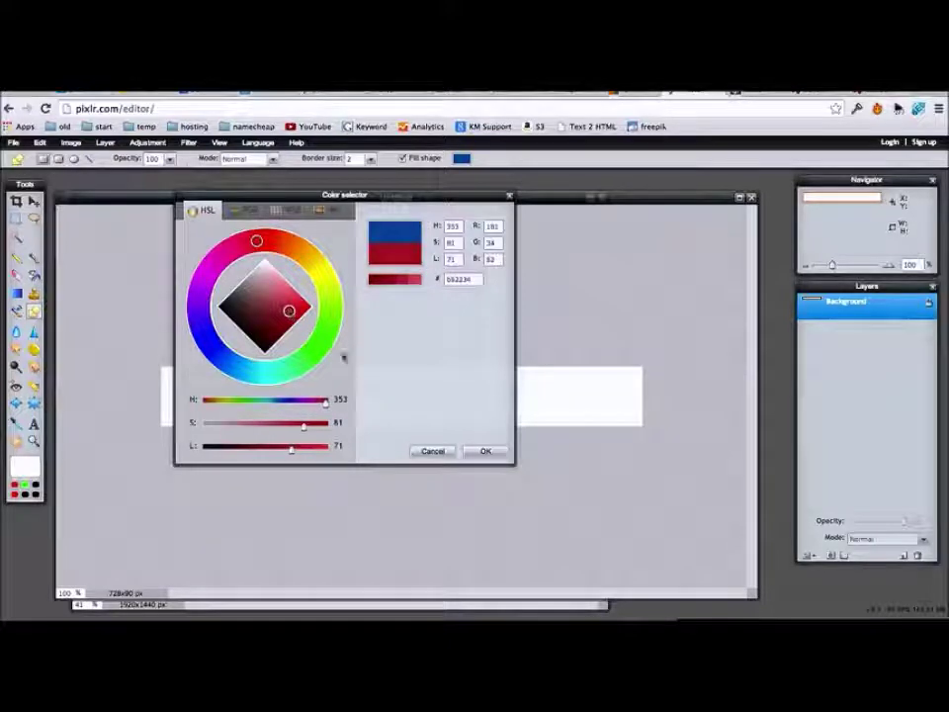
click(487, 452)
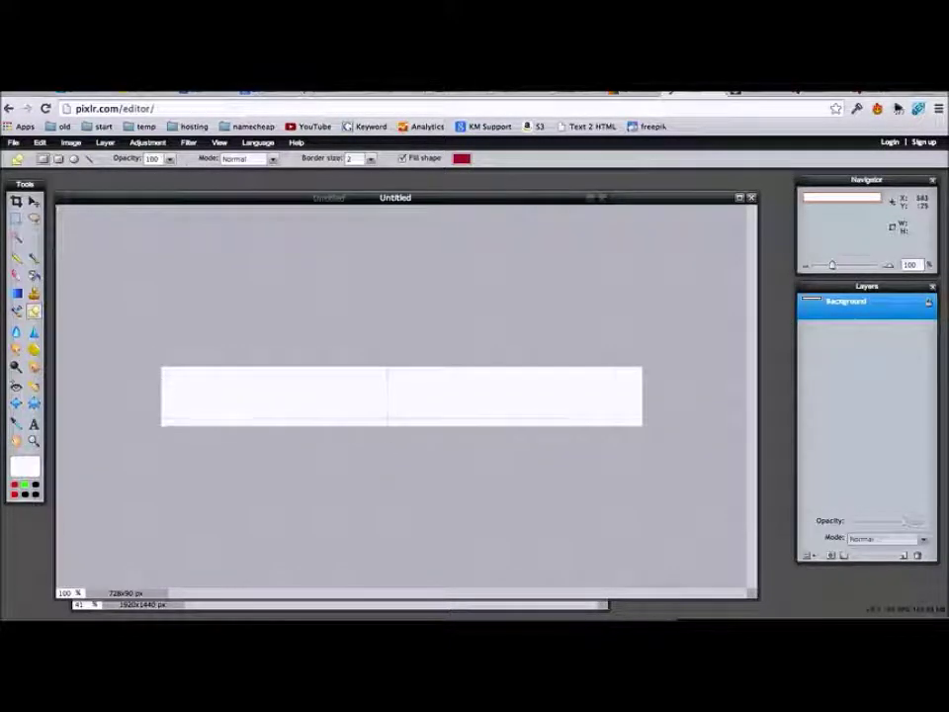
drag(162, 368, 643, 428)
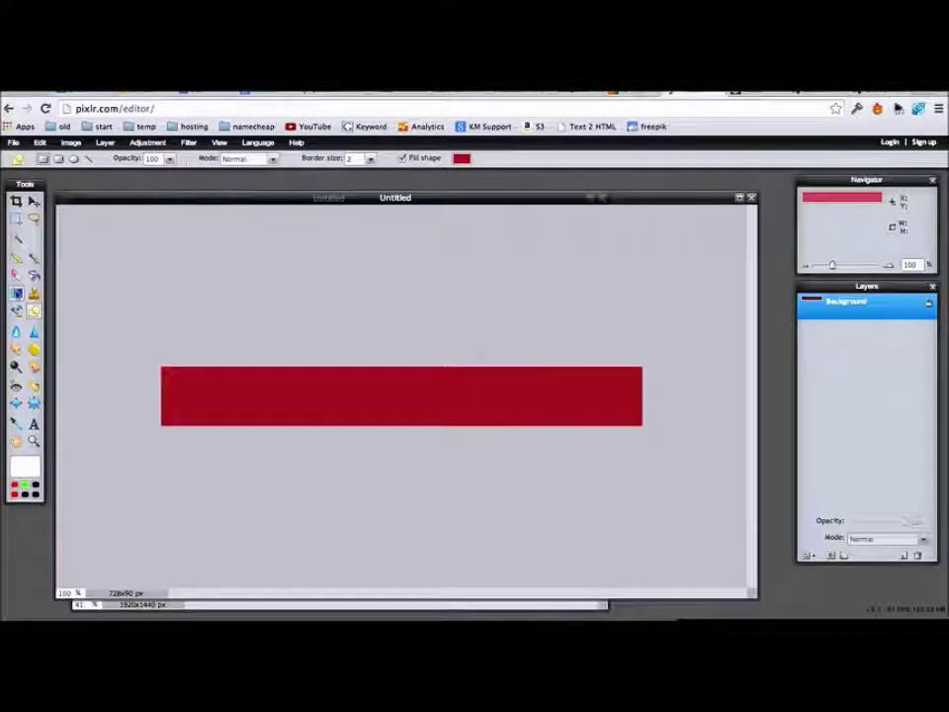
Choose the solid dark red preset for the linear Gradient tool
click(16, 293)
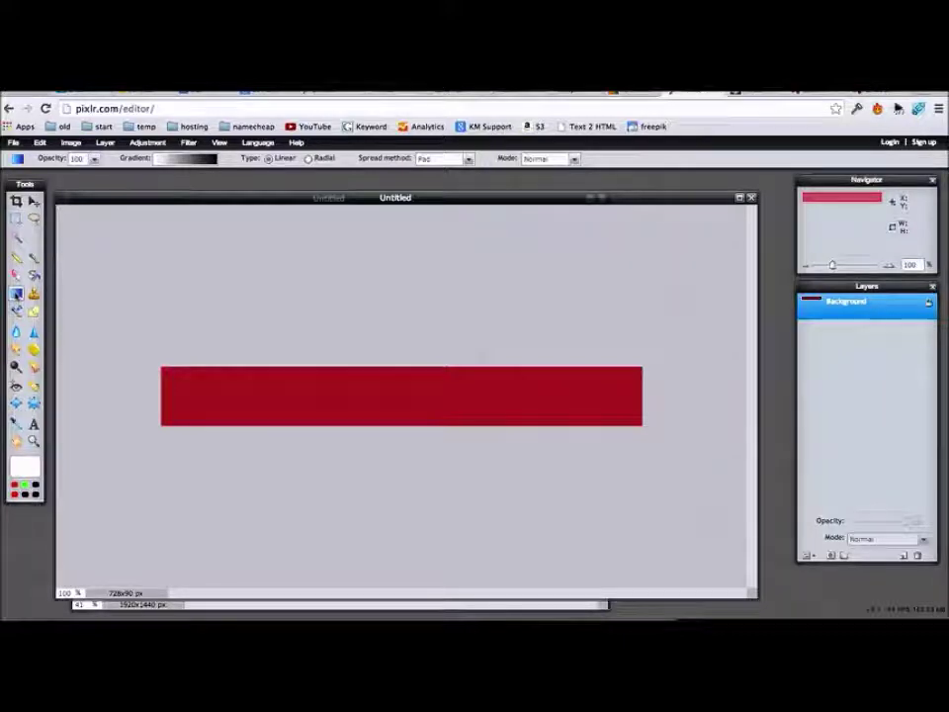
click(178, 159)
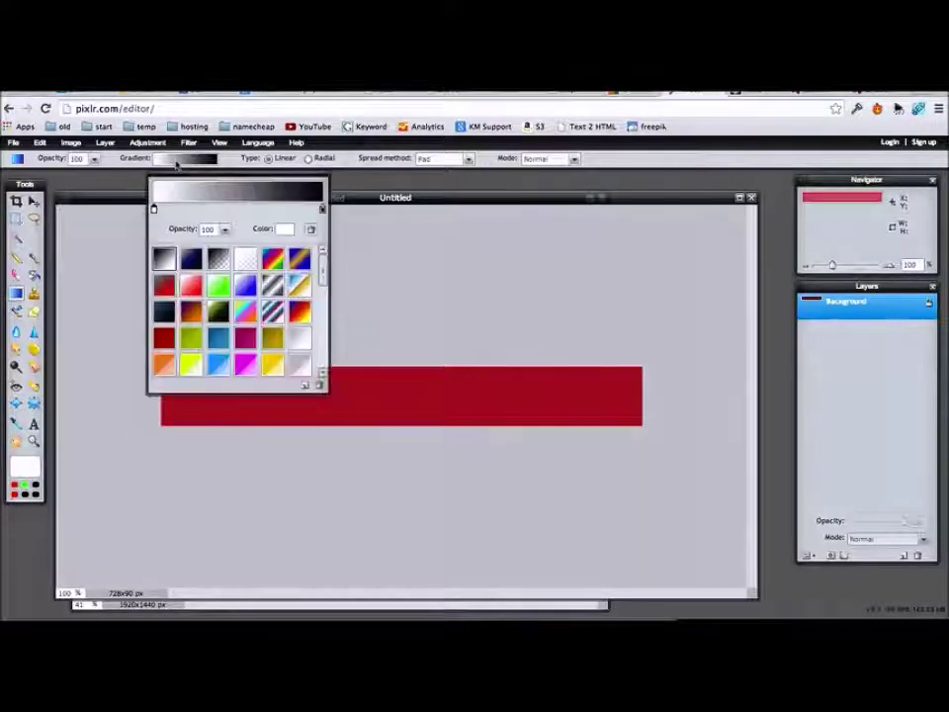
click(192, 287)
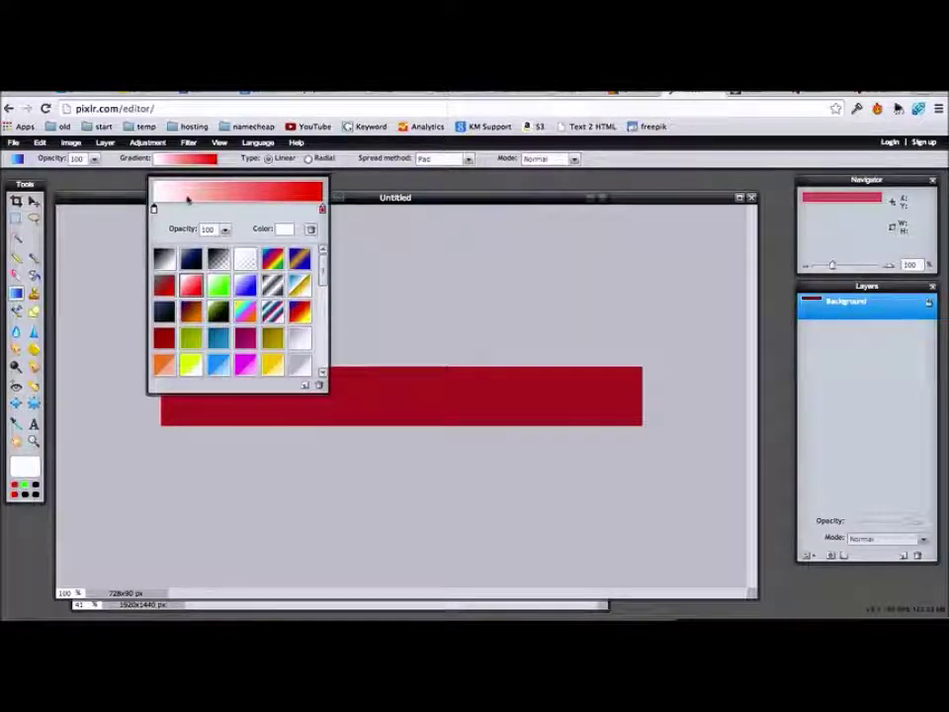
drag(323, 272, 324, 326)
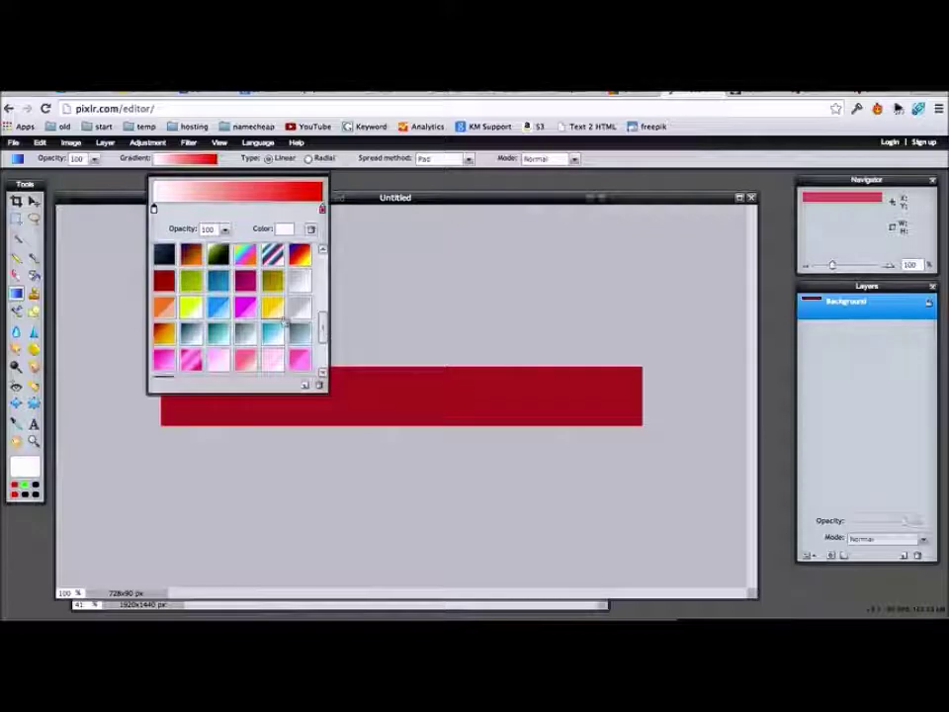
click(245, 311)
drag(322, 337, 335, 295)
click(164, 313)
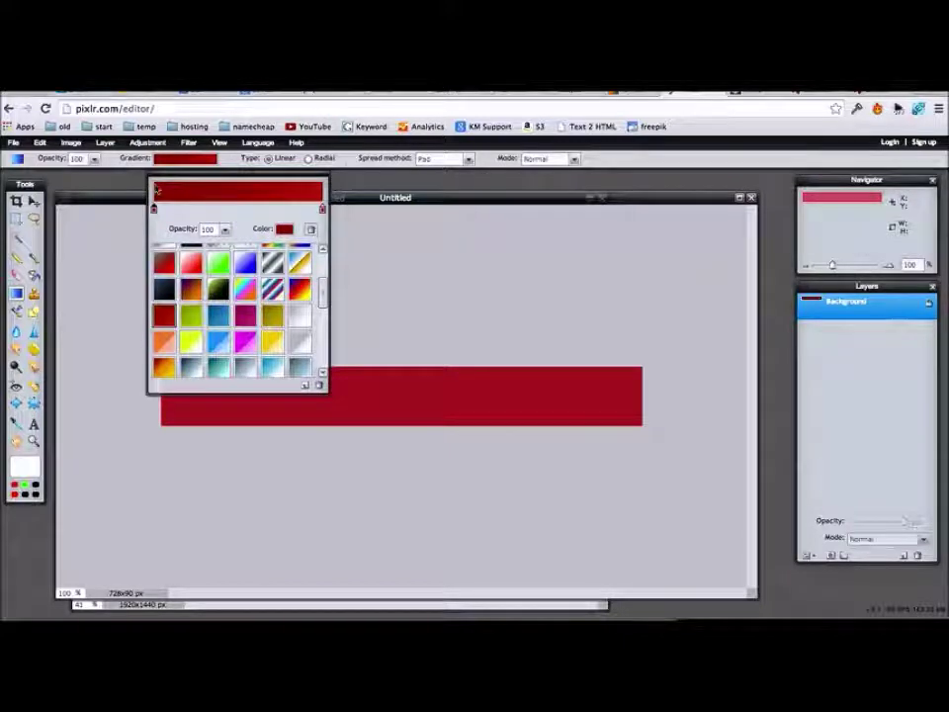
click(179, 208)
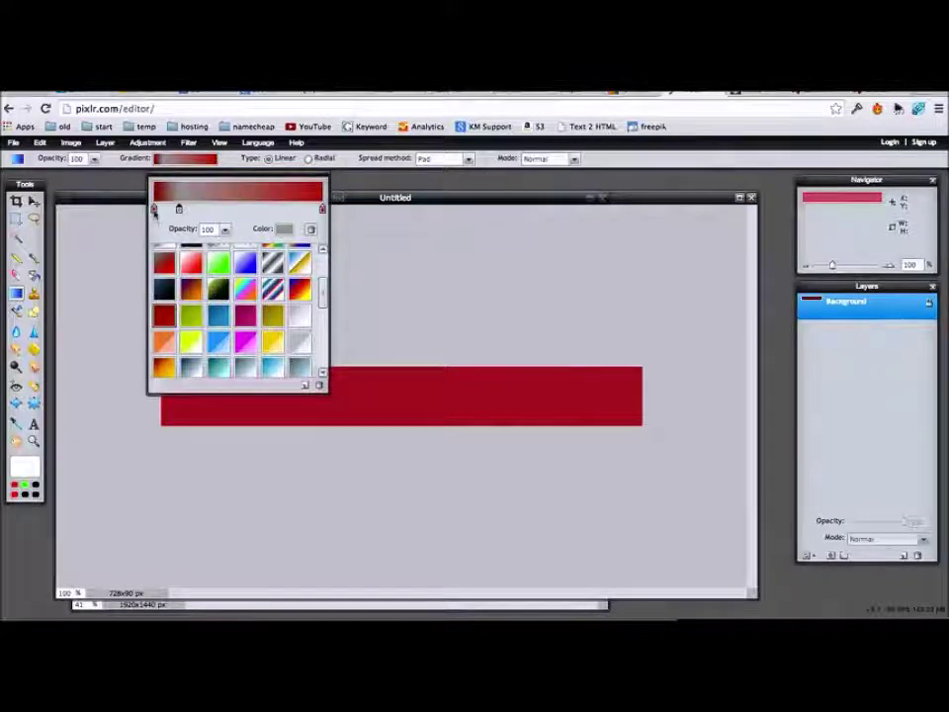
drag(179, 209, 155, 209)
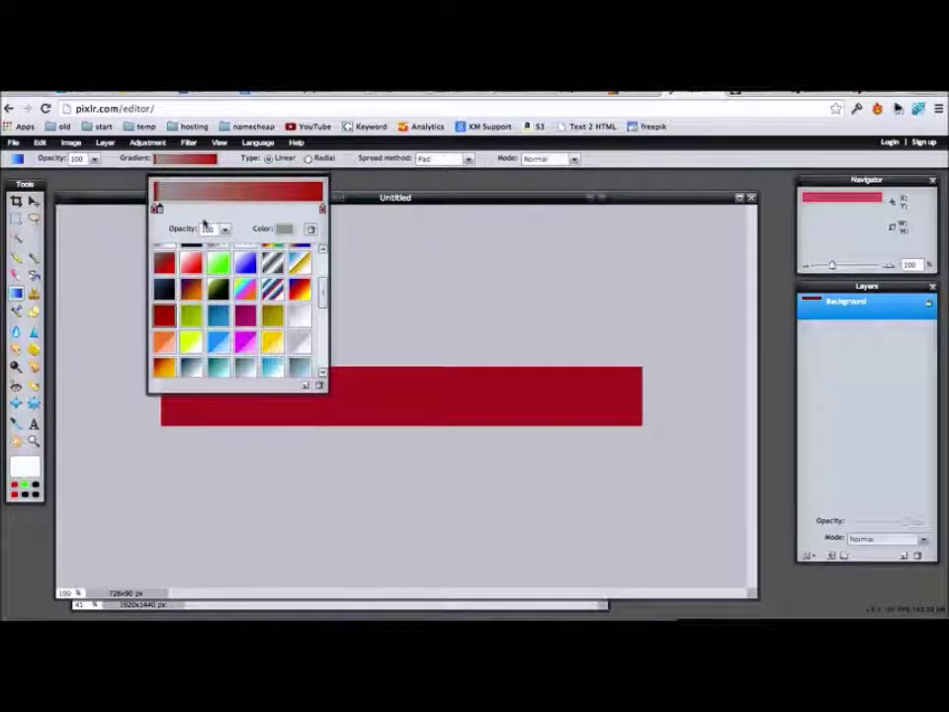
key(Delete)
drag(160, 208, 237, 173)
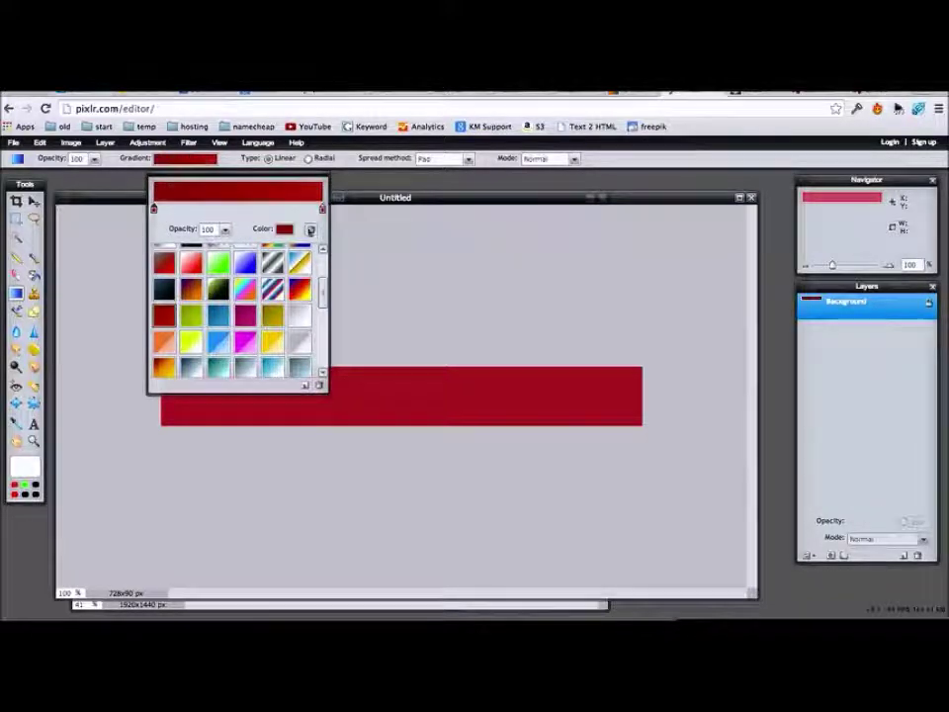
Add a gradient stop a little over a quarter of the way along and colour it red #d90202
click(202, 209)
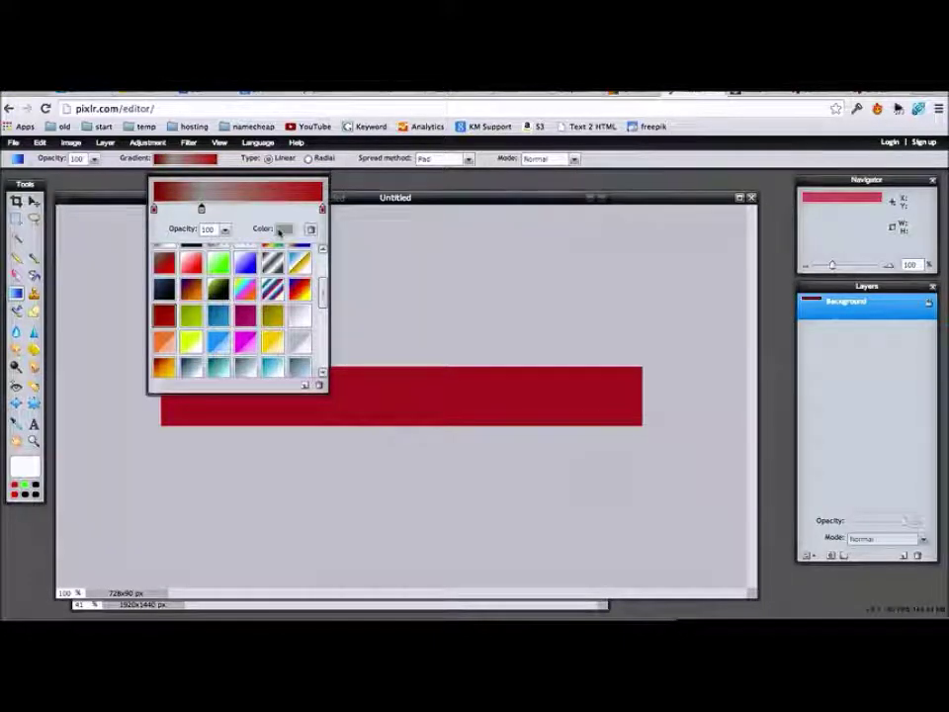
click(283, 230)
click(302, 314)
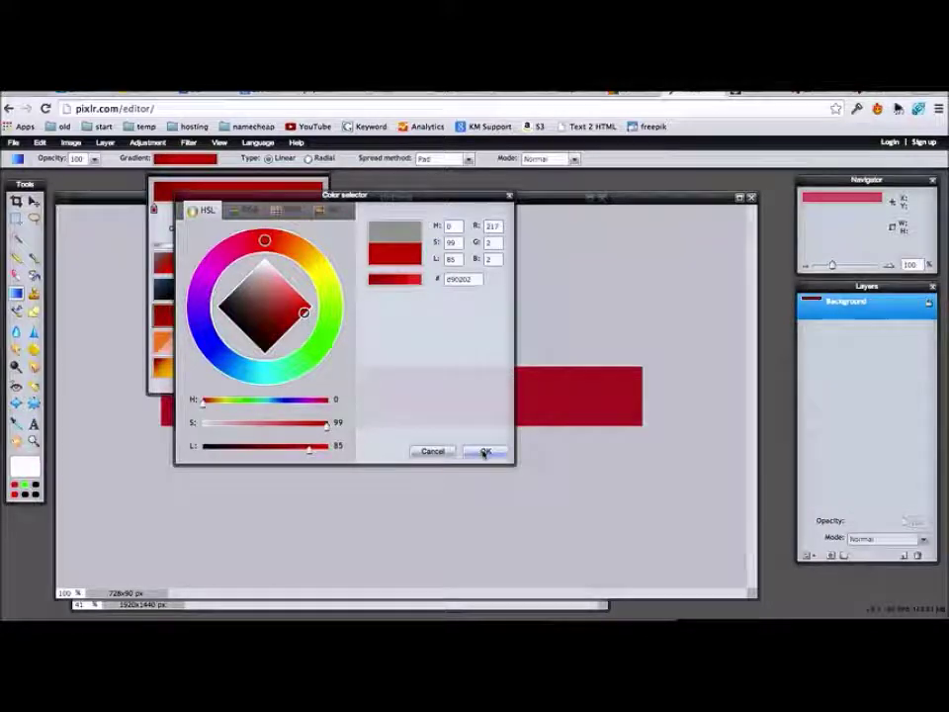
click(484, 452)
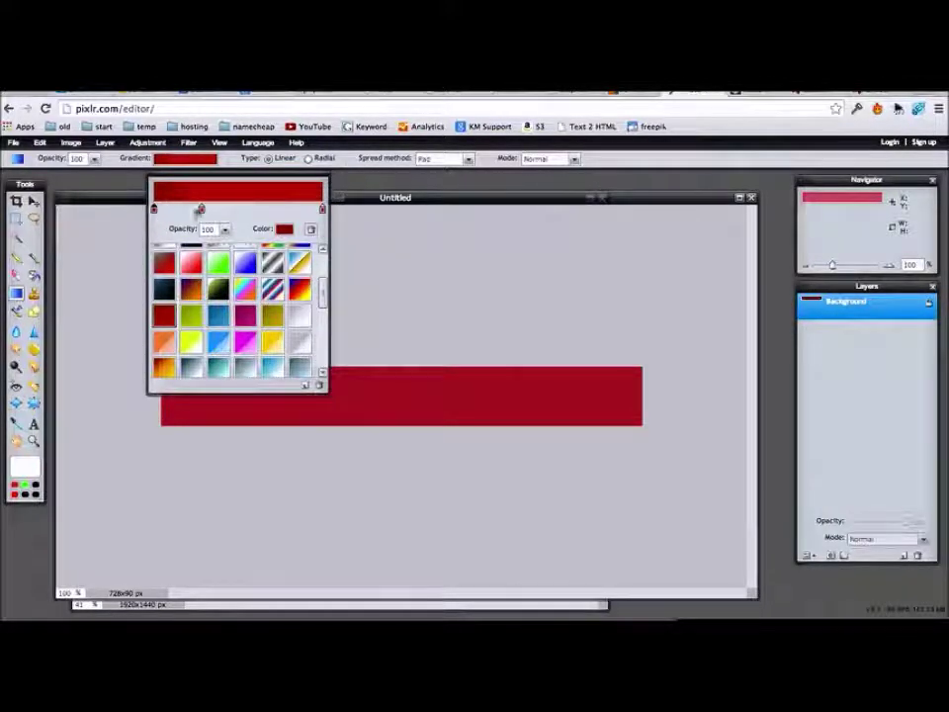
Colour the gradient's first stop light red #e08282 and apply the gradient downward from the banner's upper edge
click(284, 228)
drag(273, 448, 317, 447)
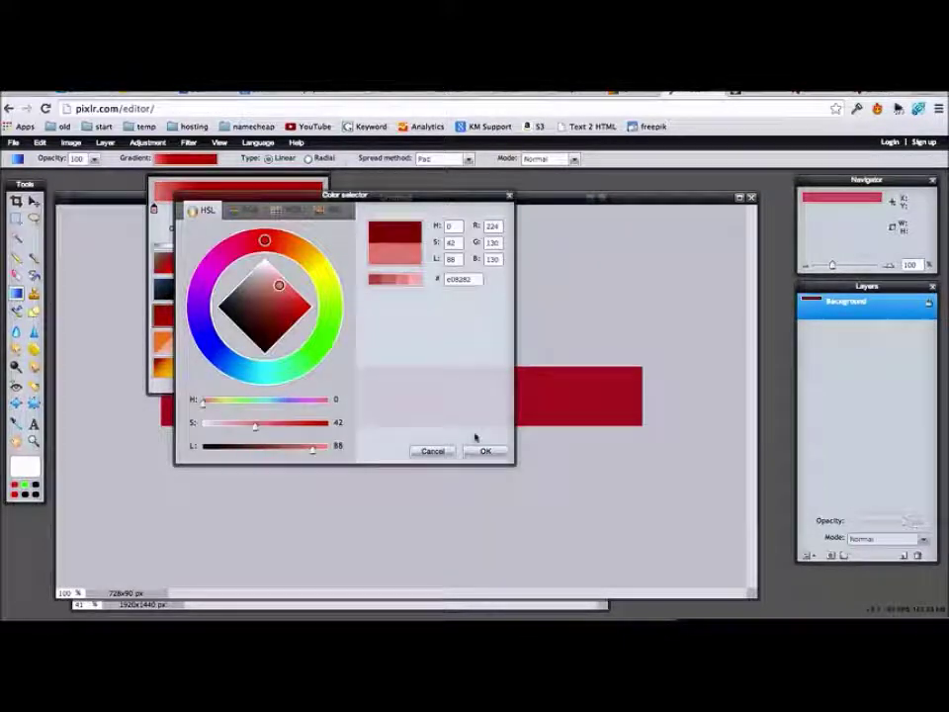
click(485, 451)
click(462, 203)
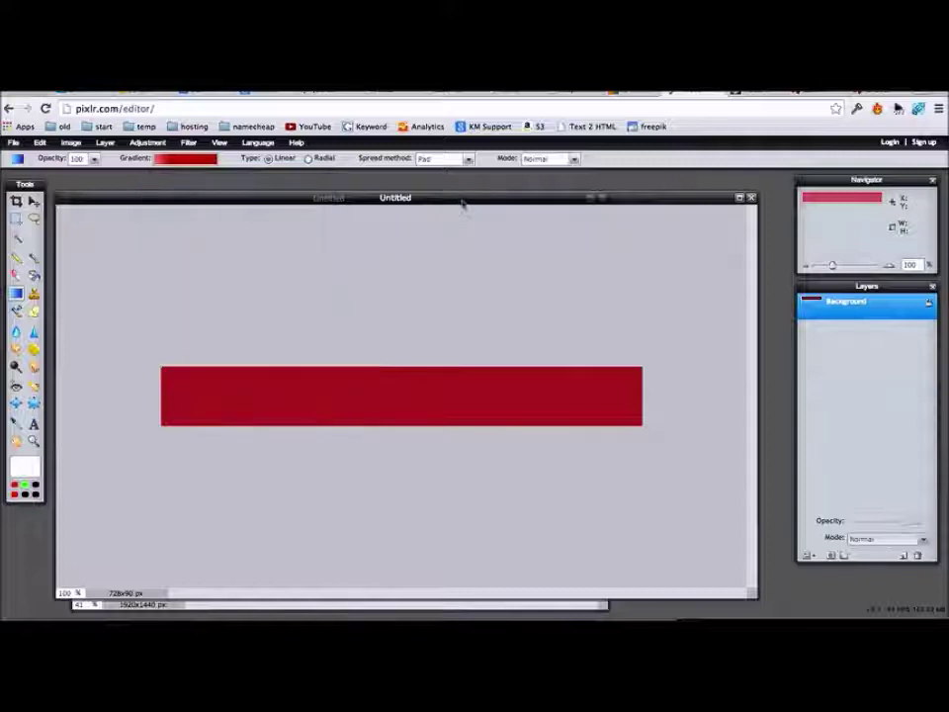
drag(415, 369, 438, 386)
key(ctrl+z)
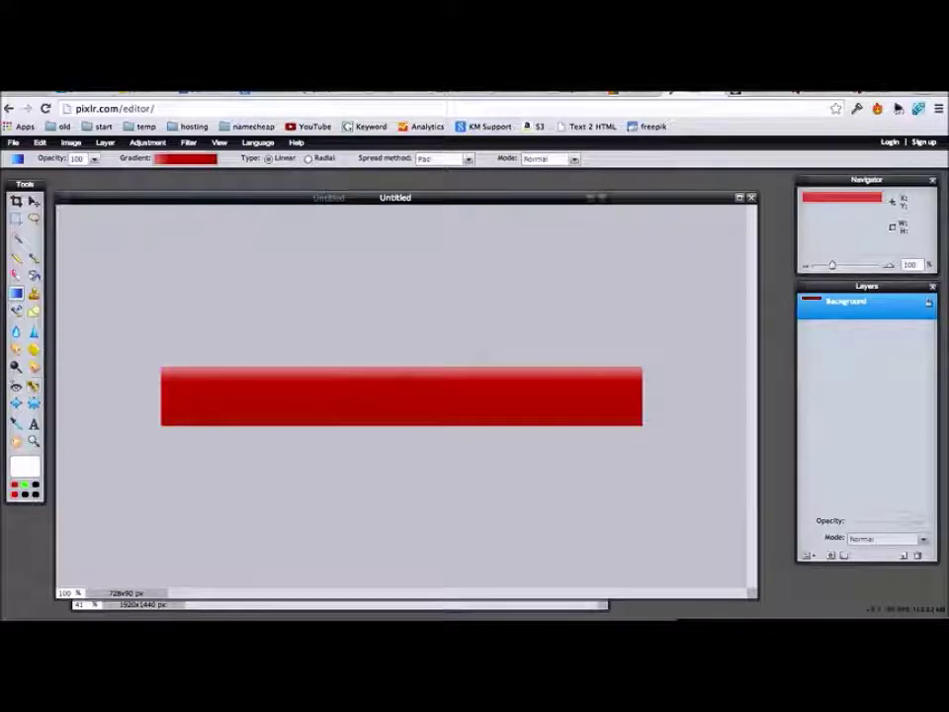
Set the shape border size to 0 and redraw the thin dark red strip along the banner's upper edge
click(33, 310)
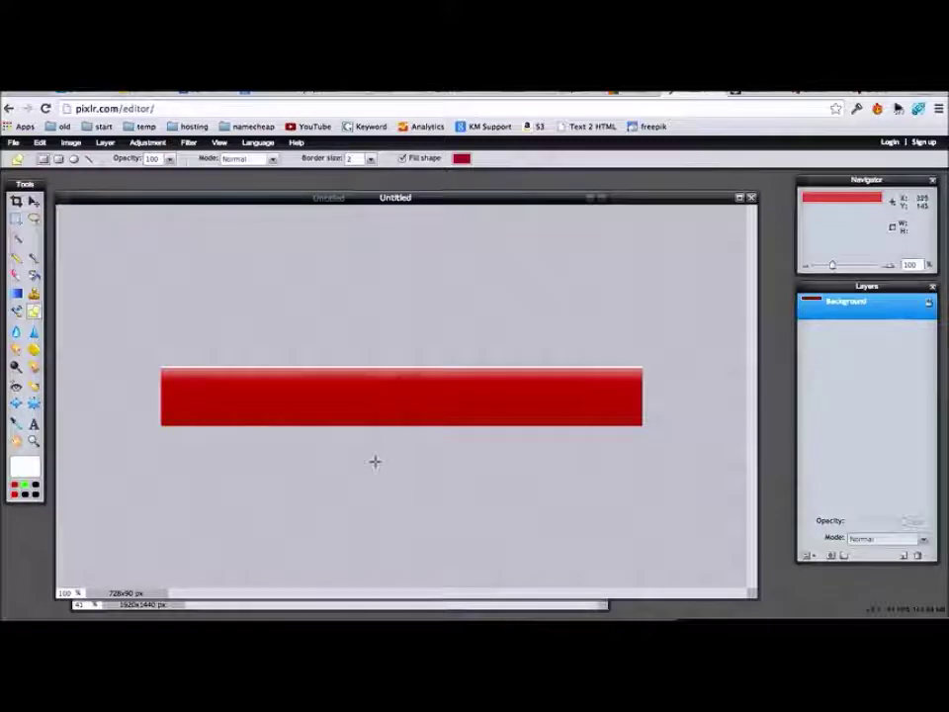
key(ctrl+z)
click(371, 161)
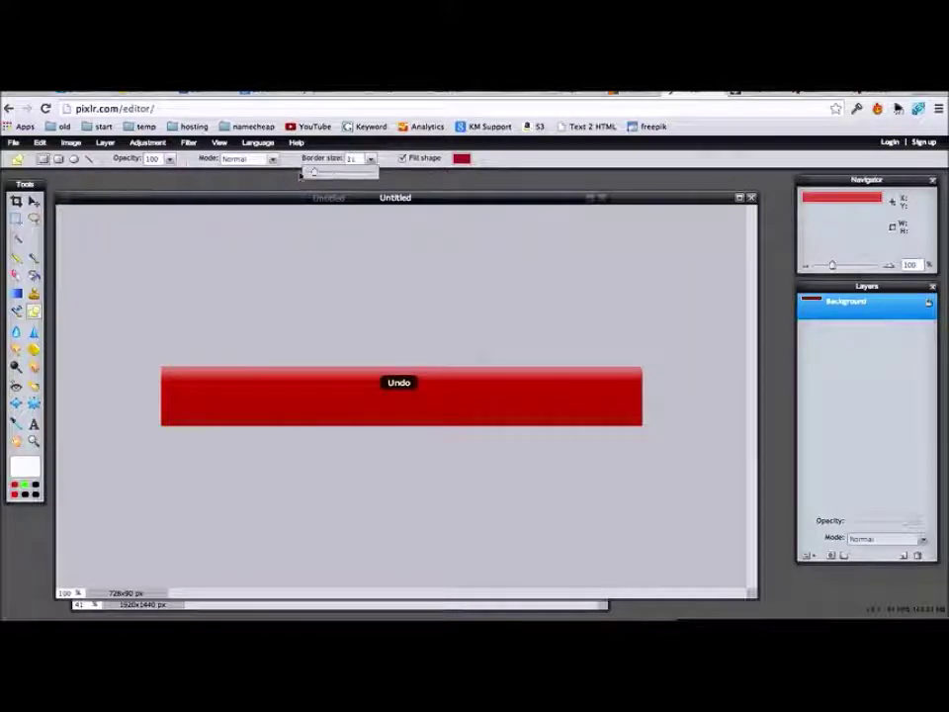
drag(300, 176, 297, 176)
click(521, 176)
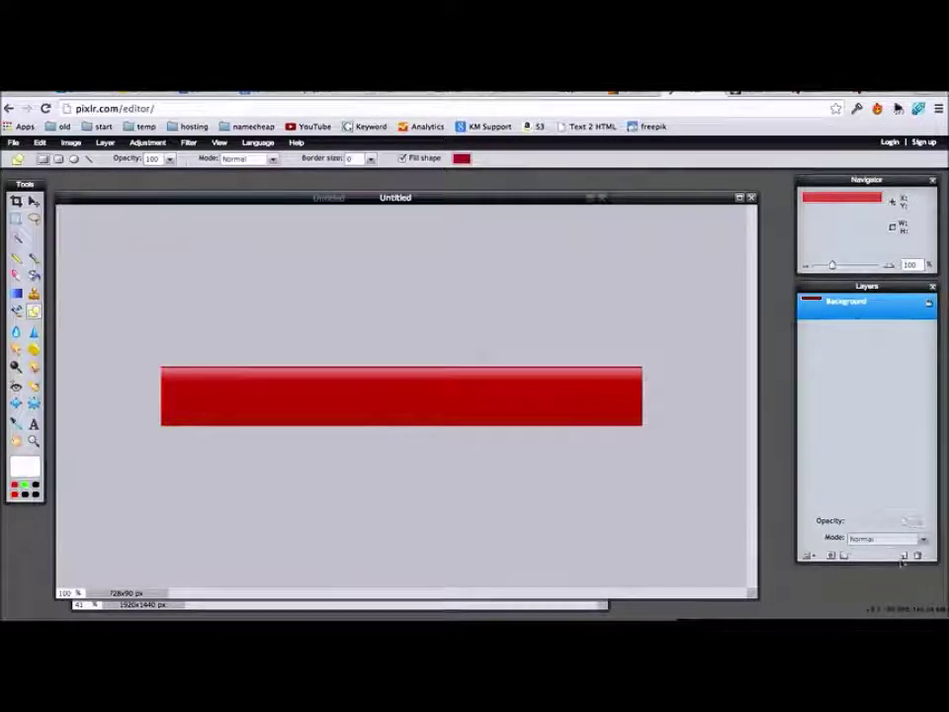
Add a new layer and place the text "Discover How To Grow Your Tomates By 200% In Just 5 Days!" on the banner
click(903, 558)
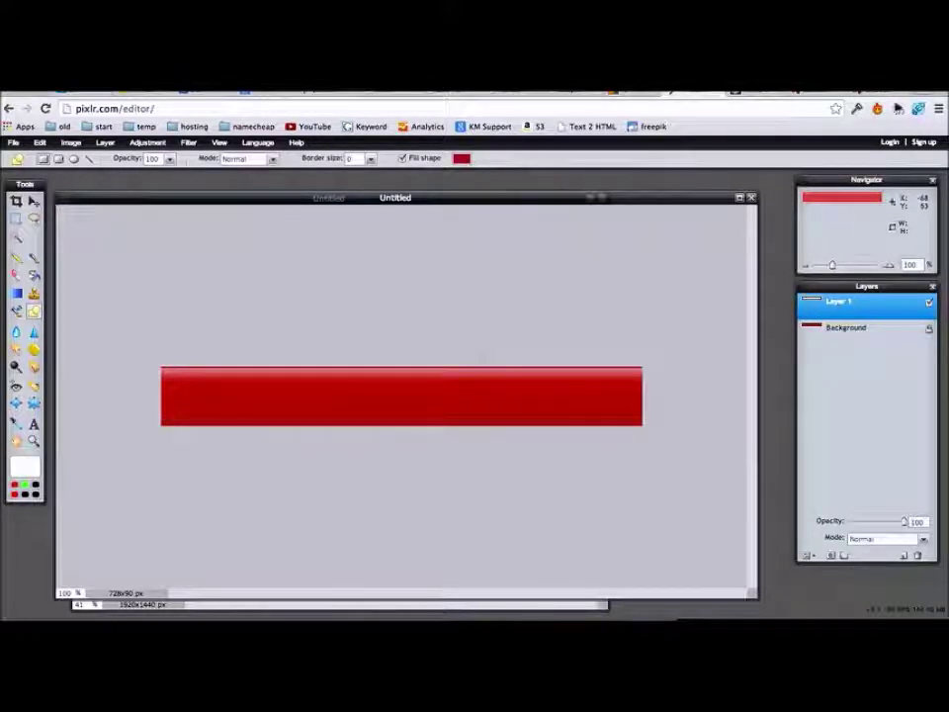
key(t)
click(193, 403)
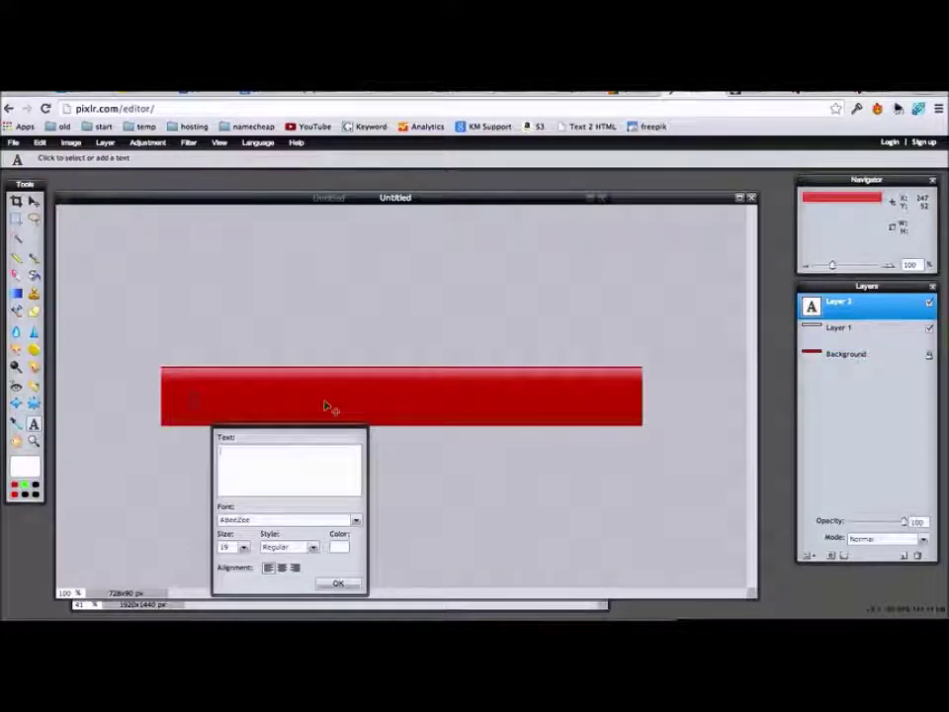
text(Discover How To Grow Your Tomatoes By 200% In Just 5 Days!)
Break the headline into two lines before "By 200%" and move it toward the banner's upper-left corner
click(303, 451)
drag(278, 453, 191, 455)
click(322, 451)
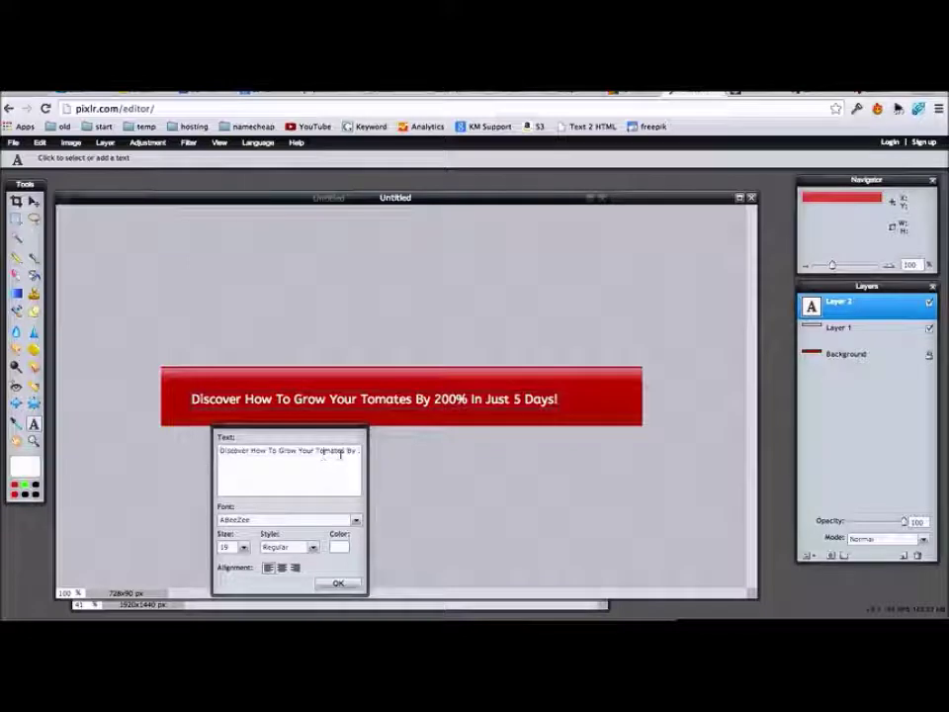
click(346, 450)
key(Return)
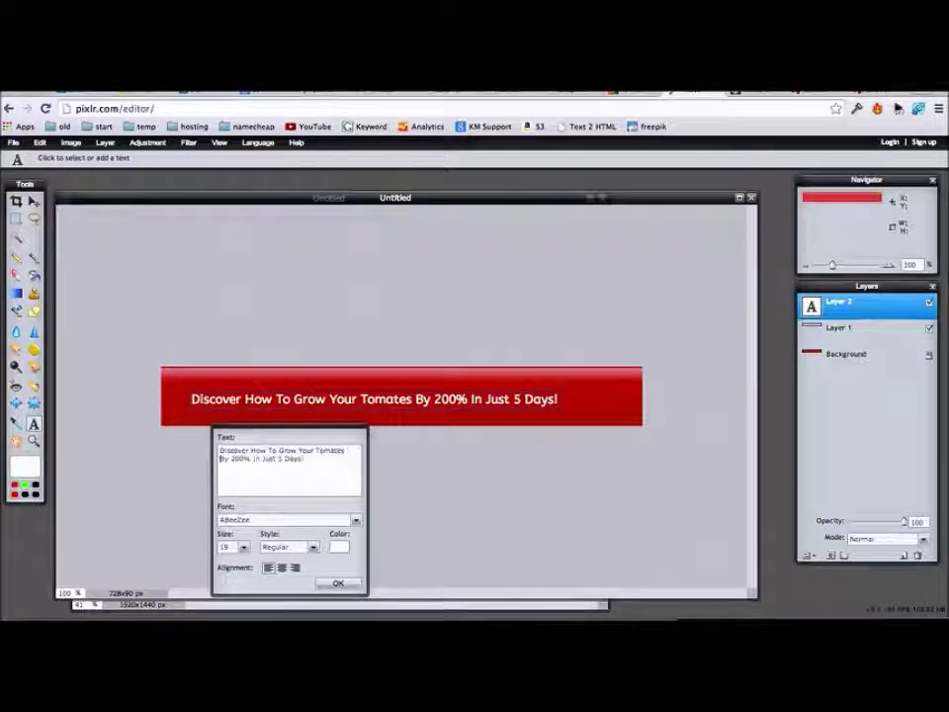
drag(265, 371, 249, 356)
Set the headline's text size to 25 and centre it vertically near the banner's left edge
click(244, 547)
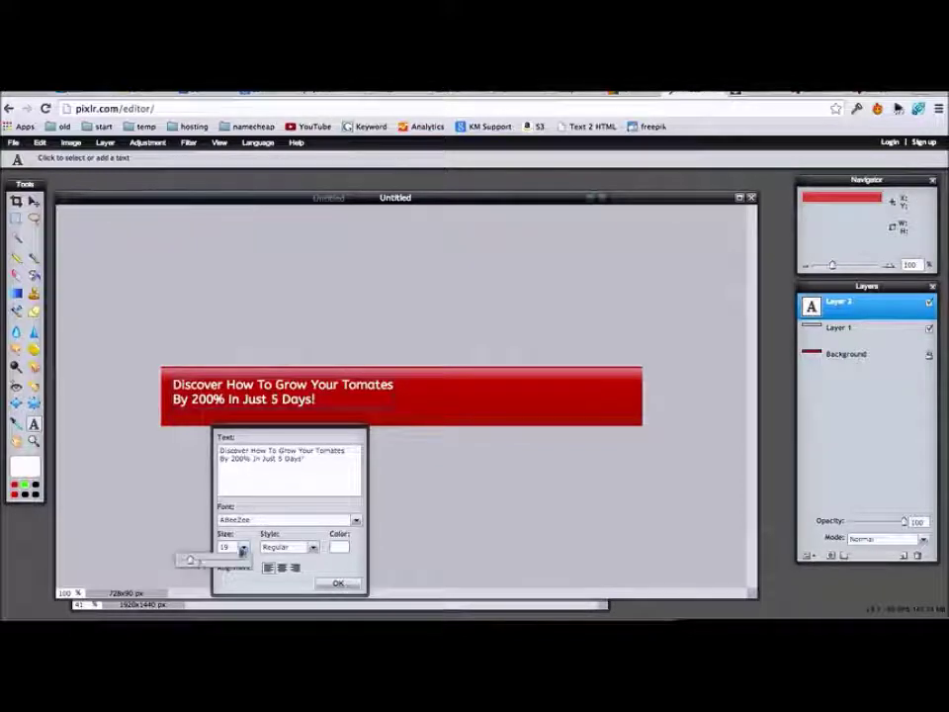
click(196, 561)
drag(196, 562, 191, 561)
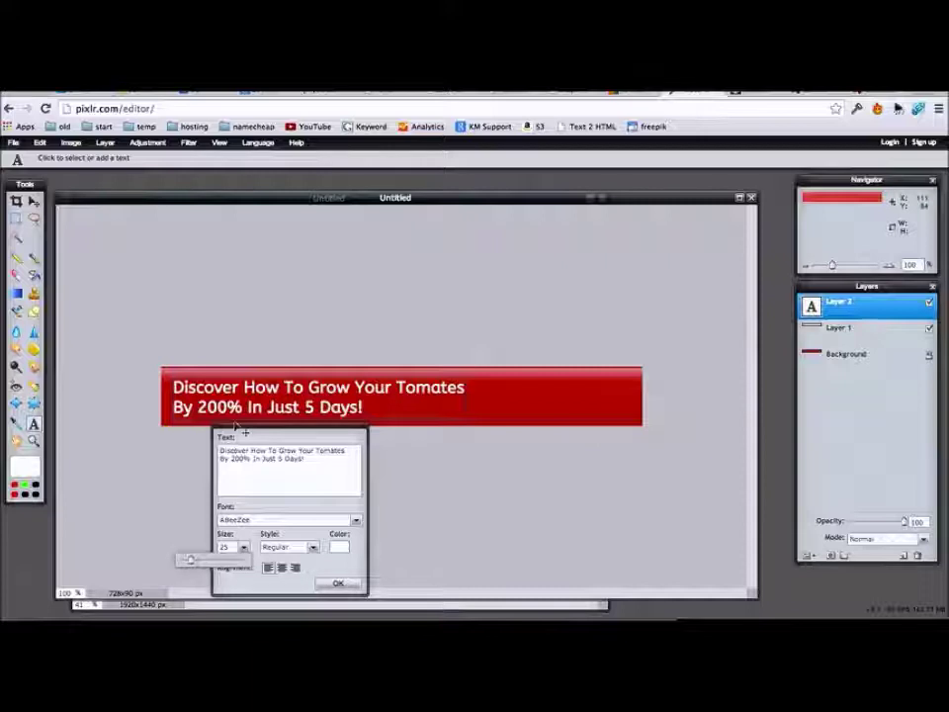
click(337, 583)
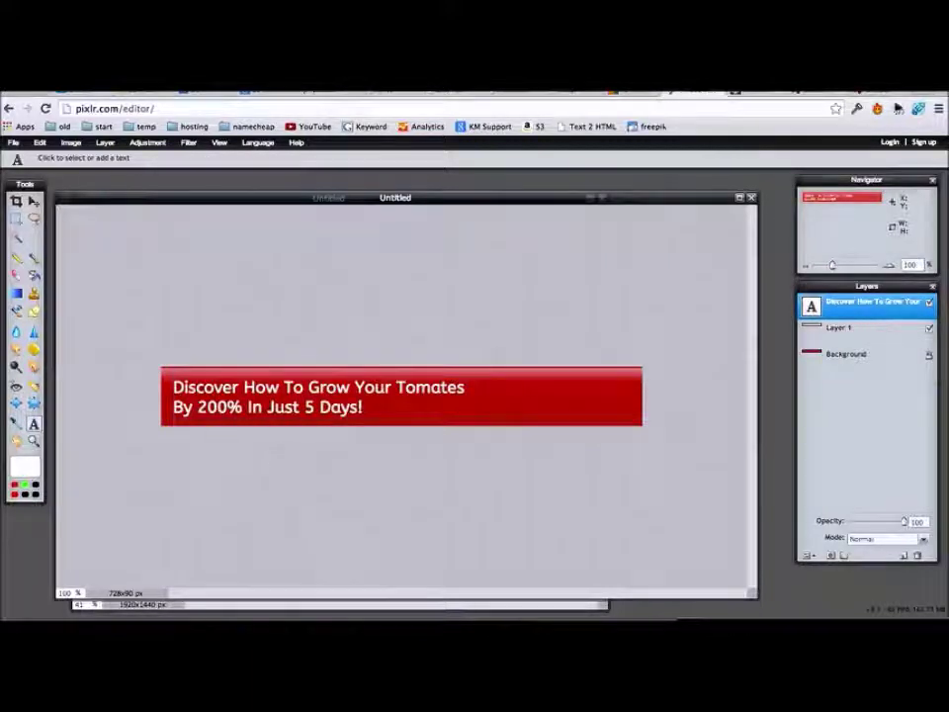
click(33, 201)
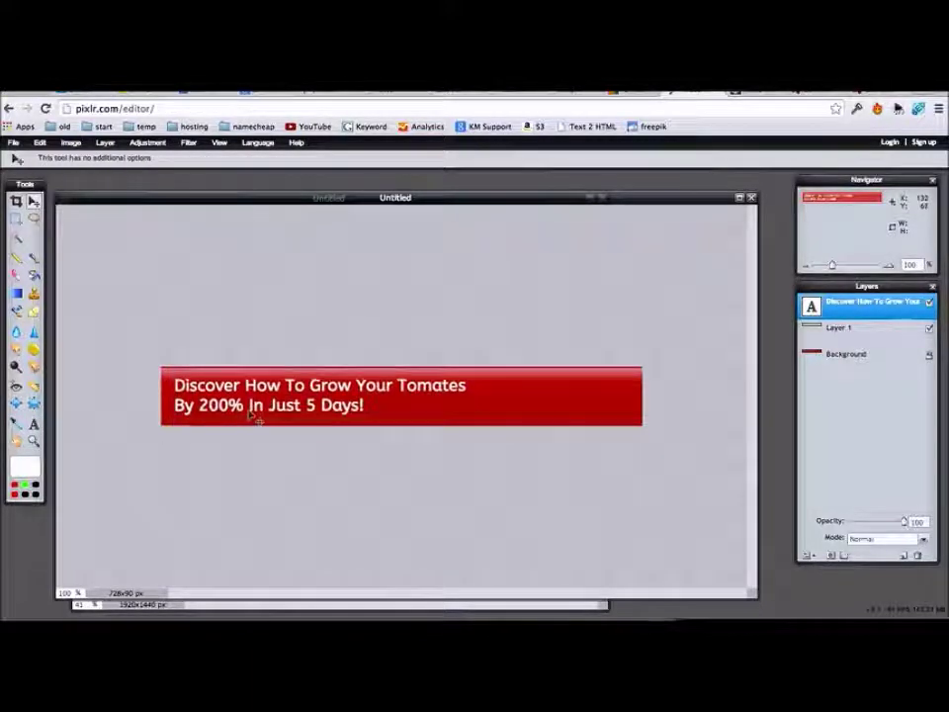
drag(248, 413, 285, 412)
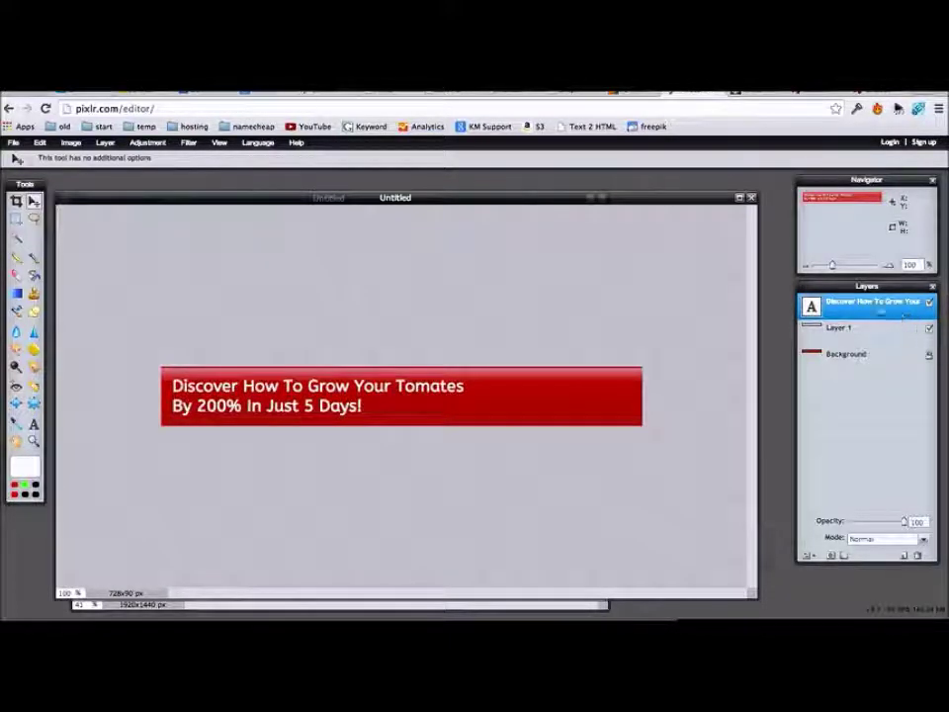
Add a drop shadow to the headline text layer with opacity 36 and distance 3
right_click(895, 305)
click(746, 410)
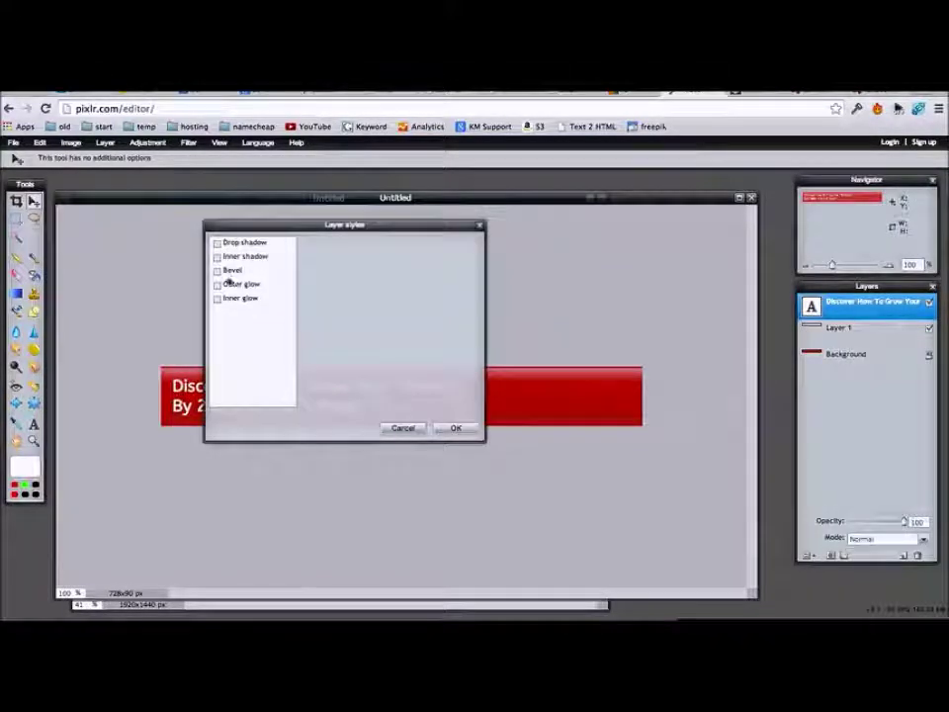
drag(259, 225, 572, 344)
click(530, 361)
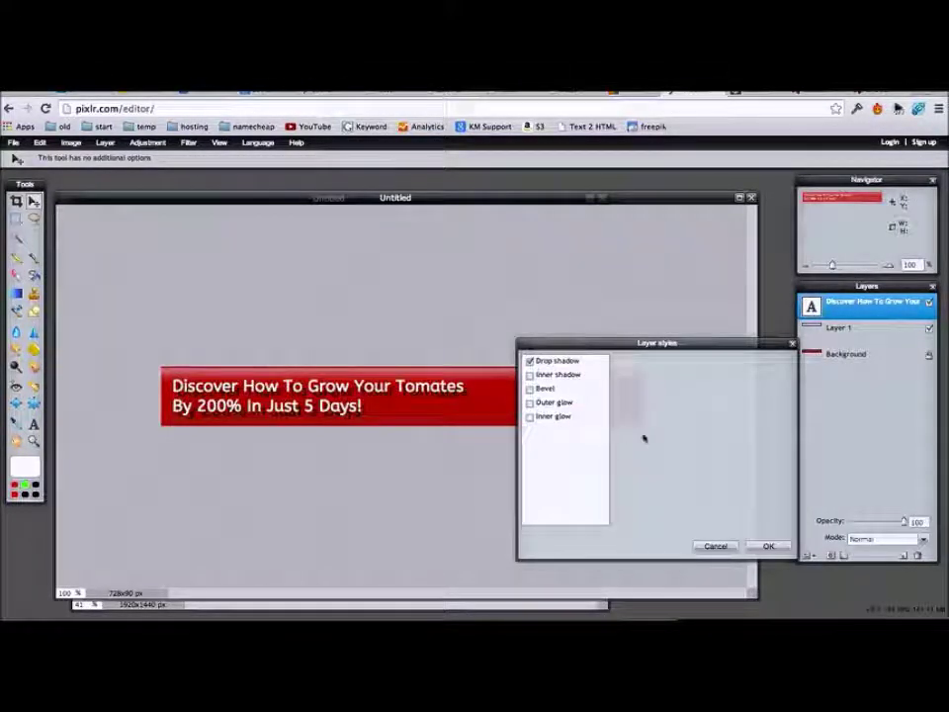
click(566, 362)
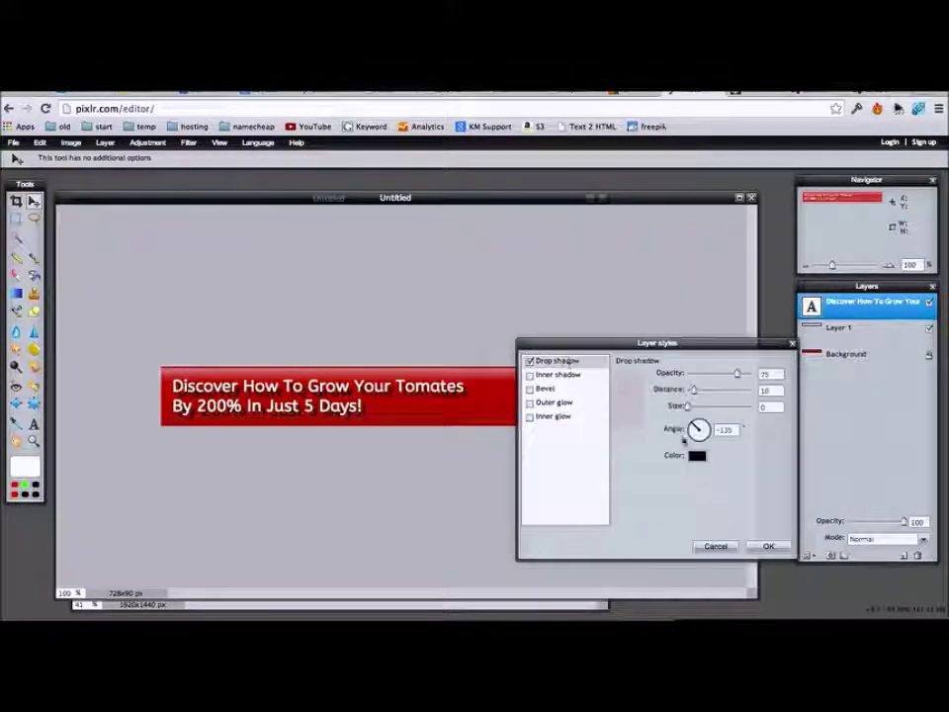
click(708, 374)
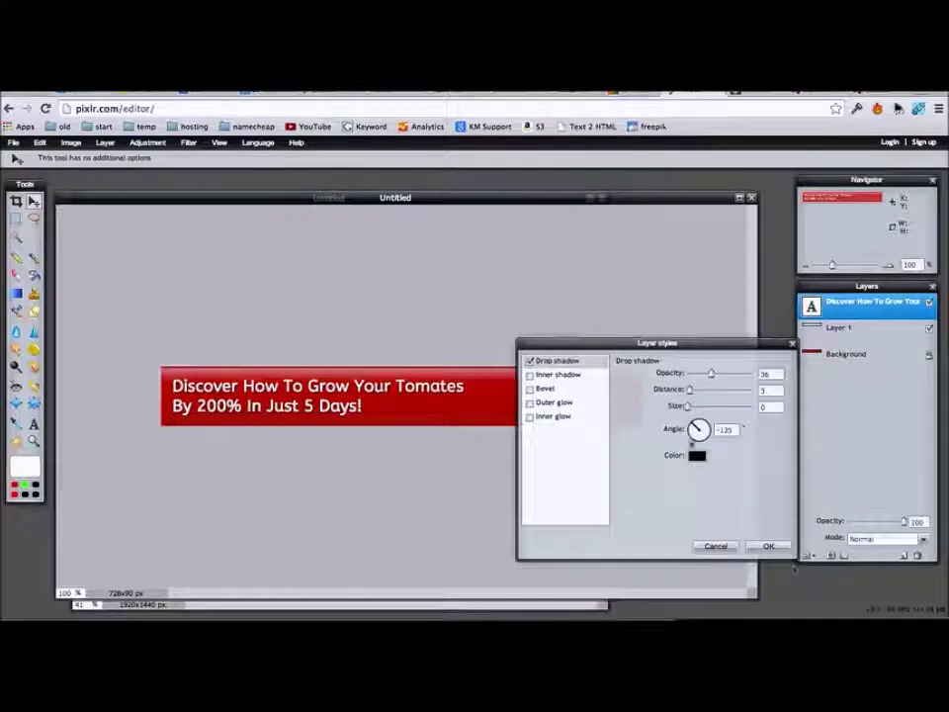
click(769, 546)
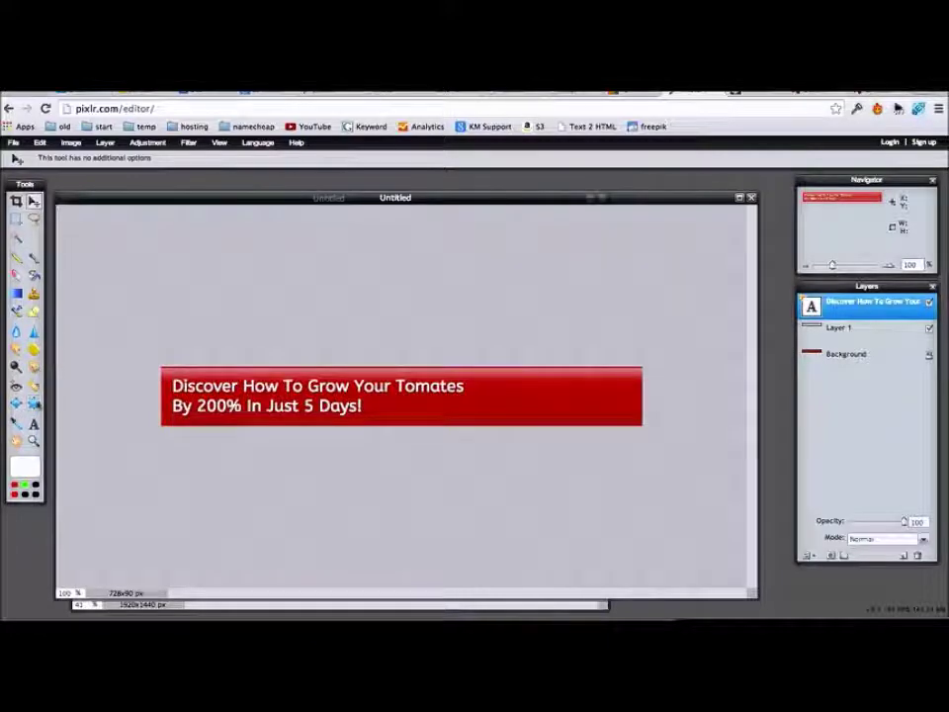
Add a new layer above the headline and set the rounded rectangle shape's fill colour to orange
click(34, 310)
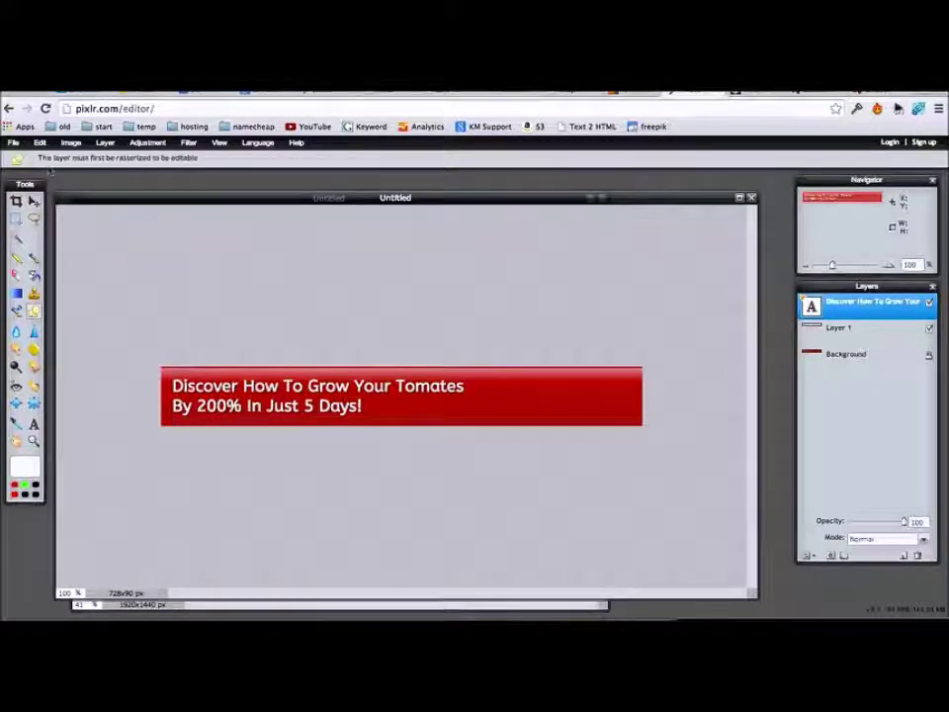
click(904, 556)
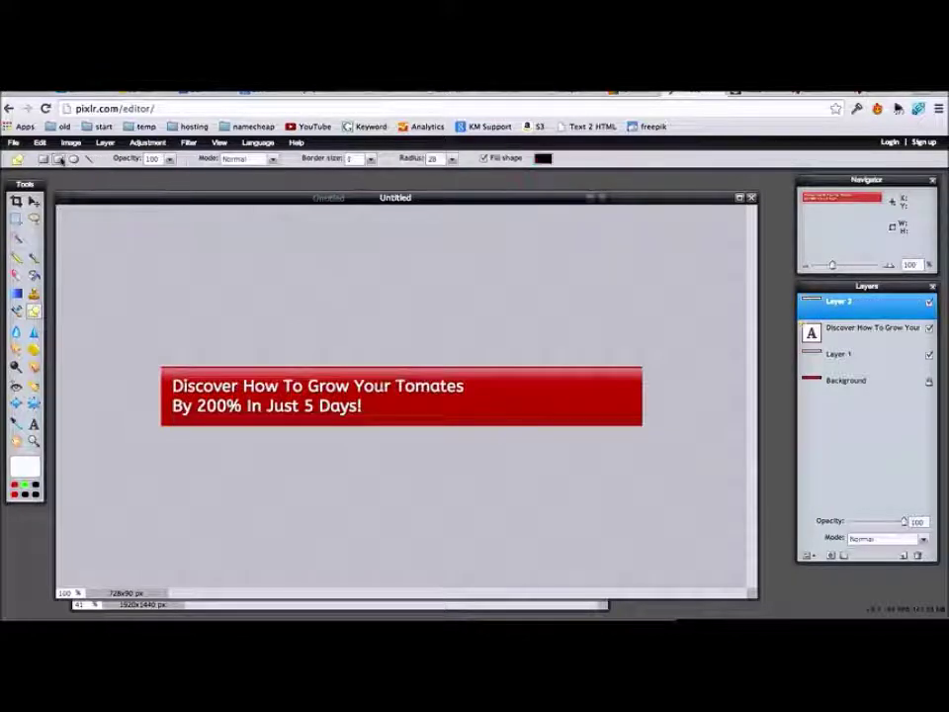
click(543, 159)
click(633, 361)
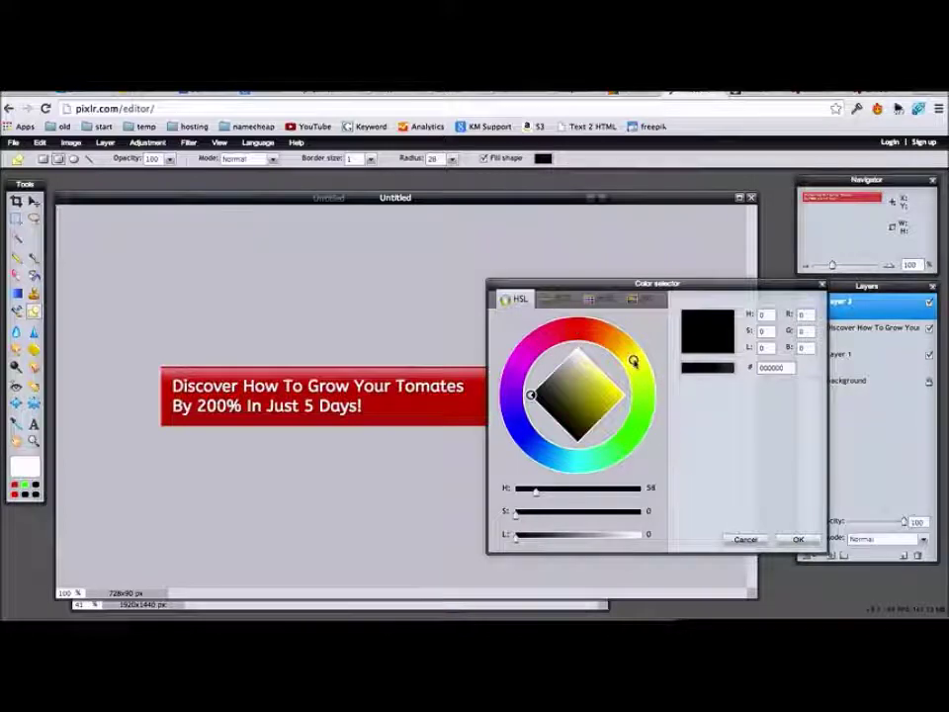
mouse_move(633, 361)
mouse_down()
mouse_move(638, 373)
mouse_move(617, 343)
mouse_up()
click(623, 396)
drag(623, 396, 625, 394)
click(798, 539)
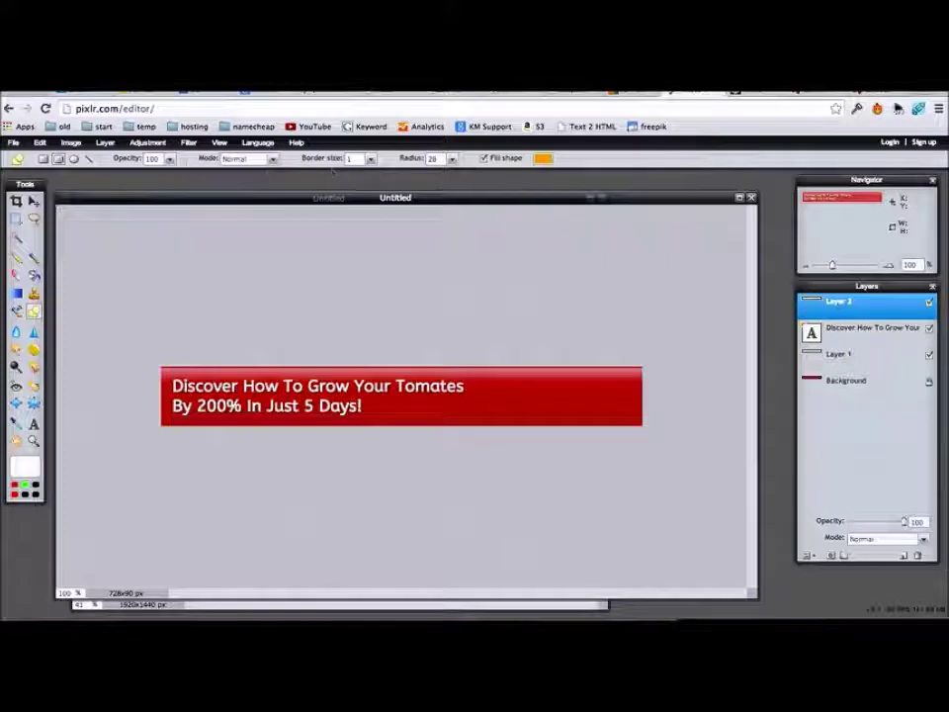
Set the main colour to yellow and draw an orange rounded rectangle button at the banner's right end
click(28, 468)
click(632, 357)
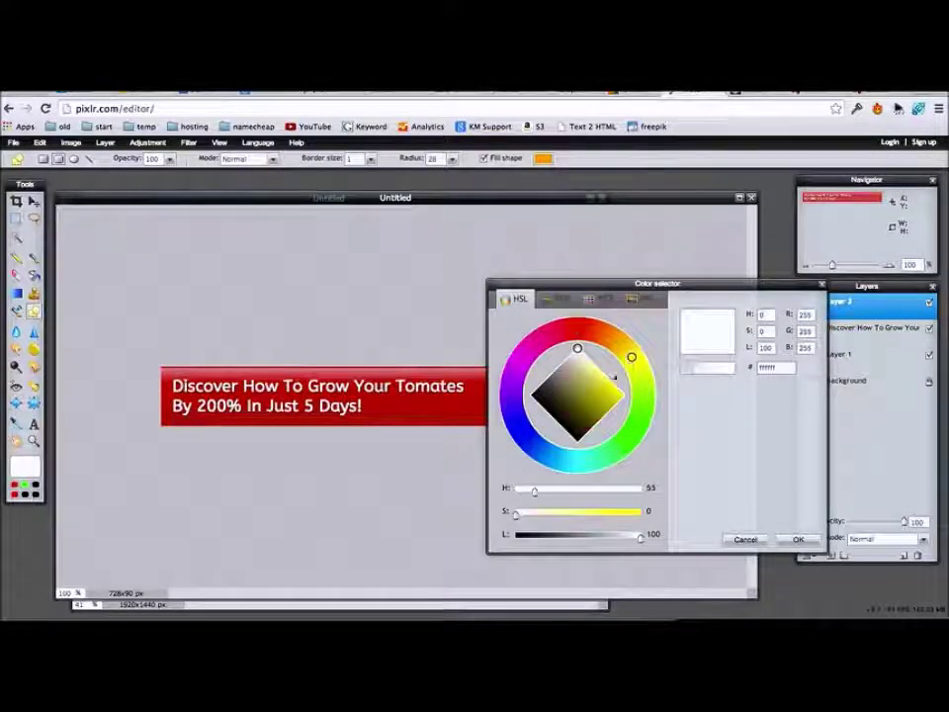
click(620, 391)
click(795, 540)
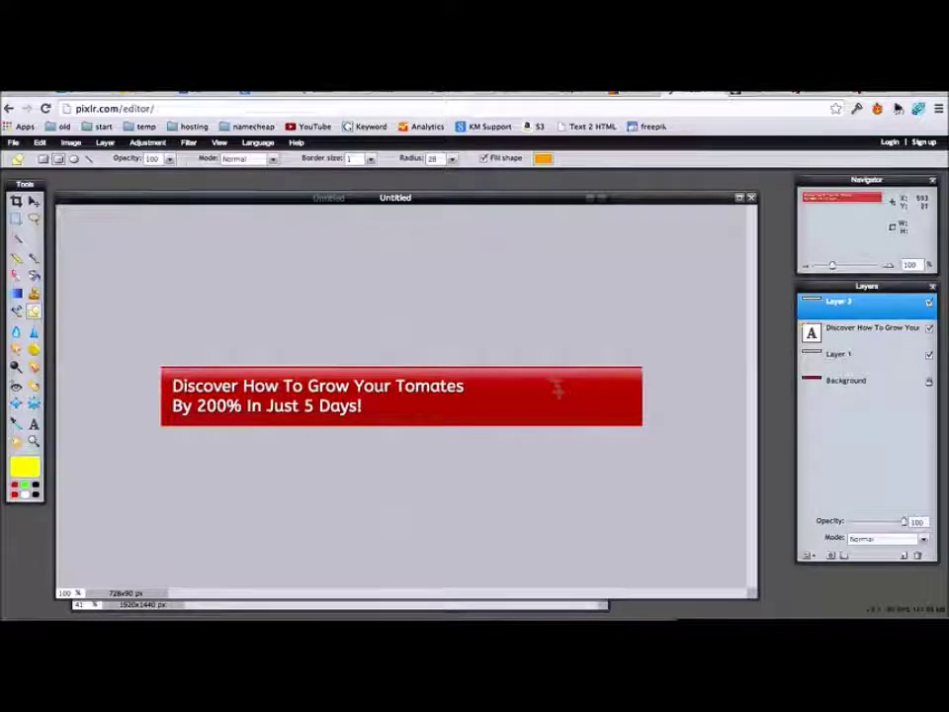
drag(549, 382, 634, 417)
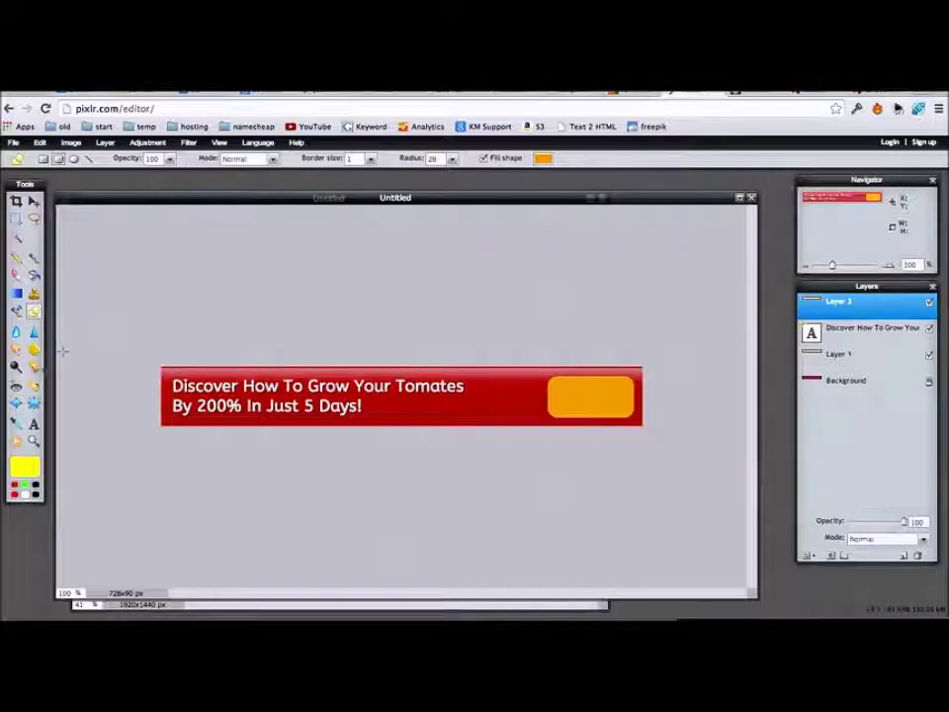
Place the text "Click Here" on the orange button and colour it black
click(34, 424)
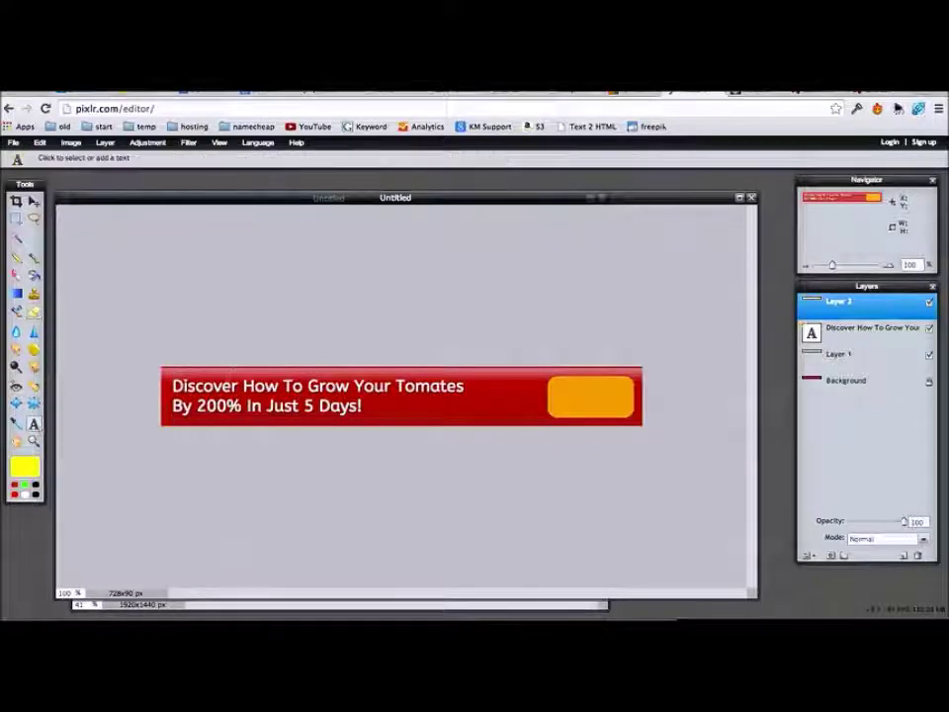
click(556, 390)
text(Click Here)
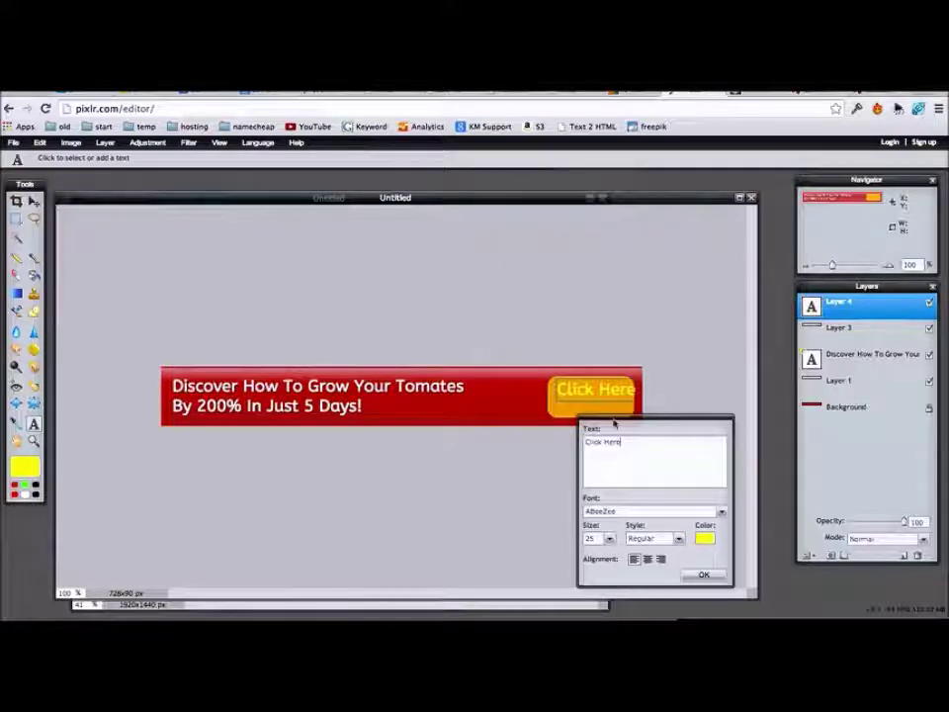
drag(640, 443, 584, 442)
click(708, 542)
click(536, 398)
click(798, 539)
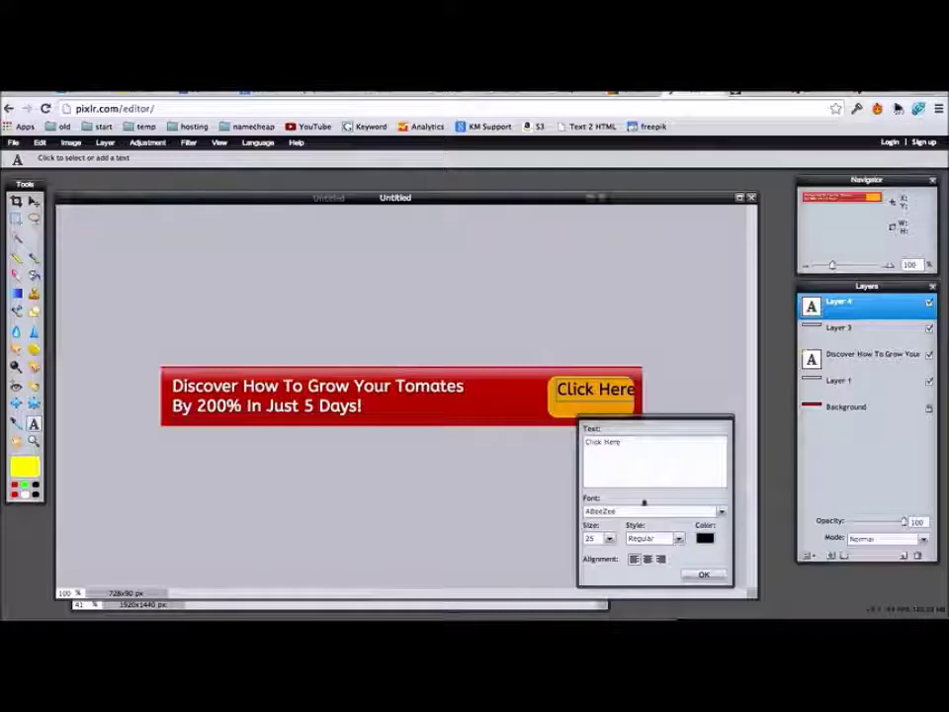
Set the button text size to 20 and rewrite it in capitals as "CLICK HERE"
click(609, 538)
drag(559, 552, 553, 551)
click(654, 468)
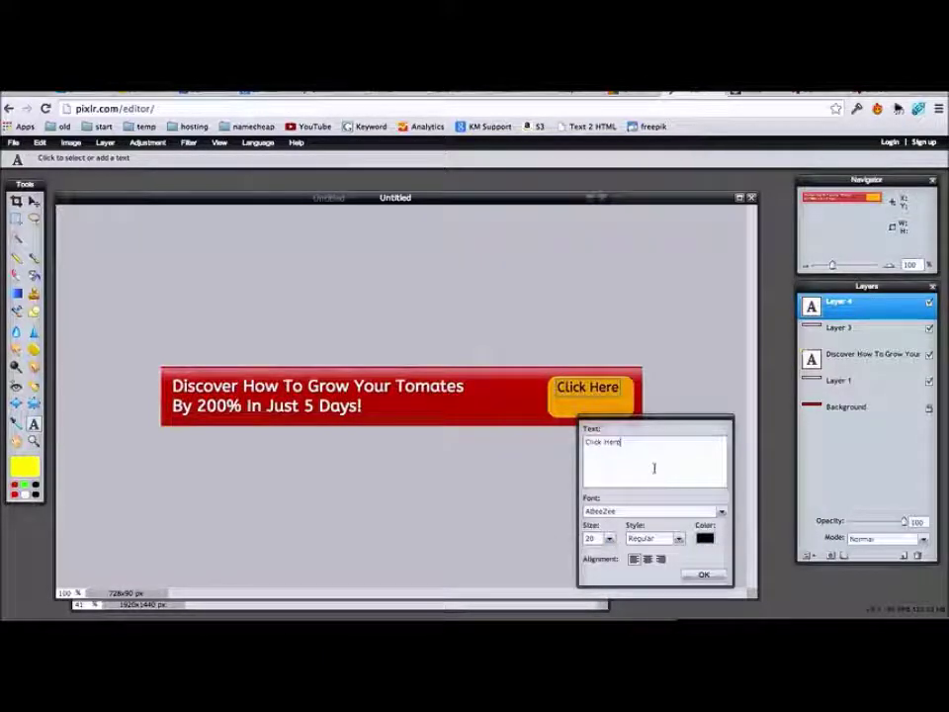
drag(653, 469, 555, 451)
text(CLICK HERE)
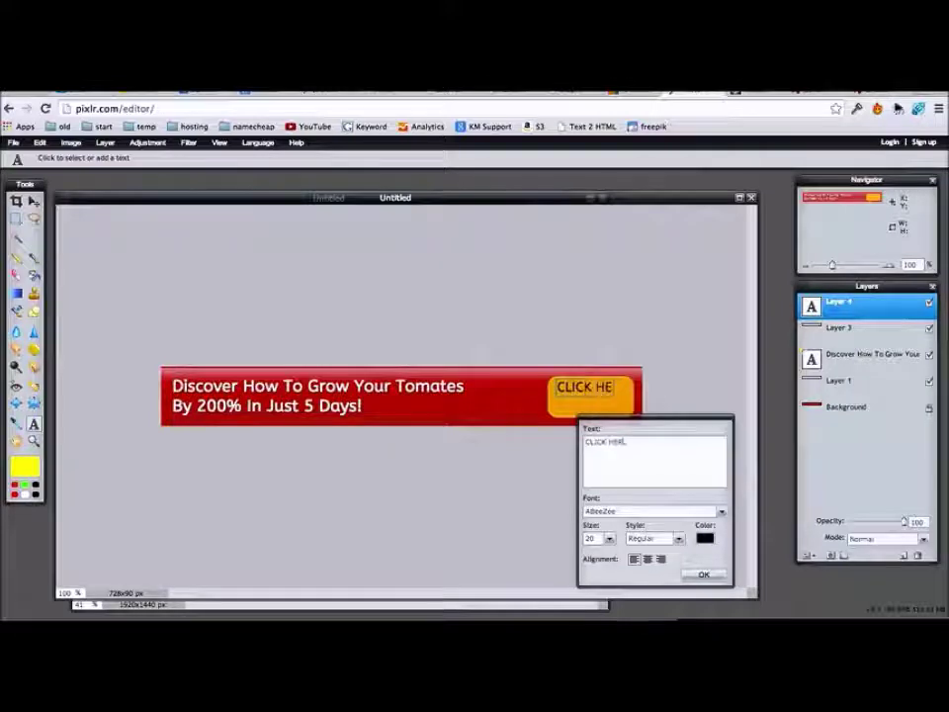
Preview other fonts on the "CLICK HERE" text and keep ABeeZee
drag(685, 449, 566, 439)
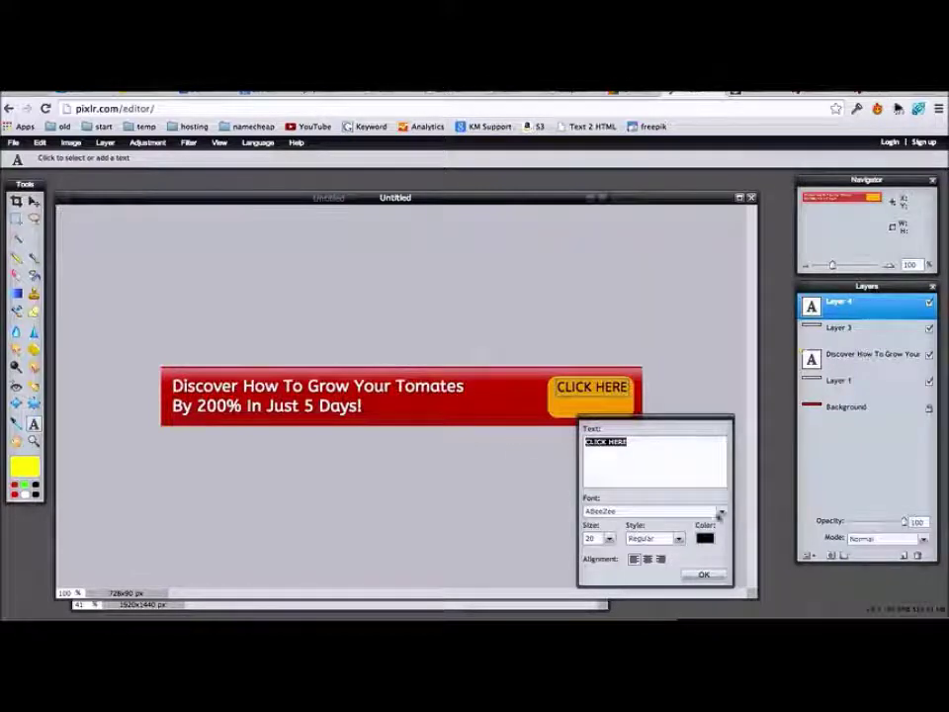
click(652, 511)
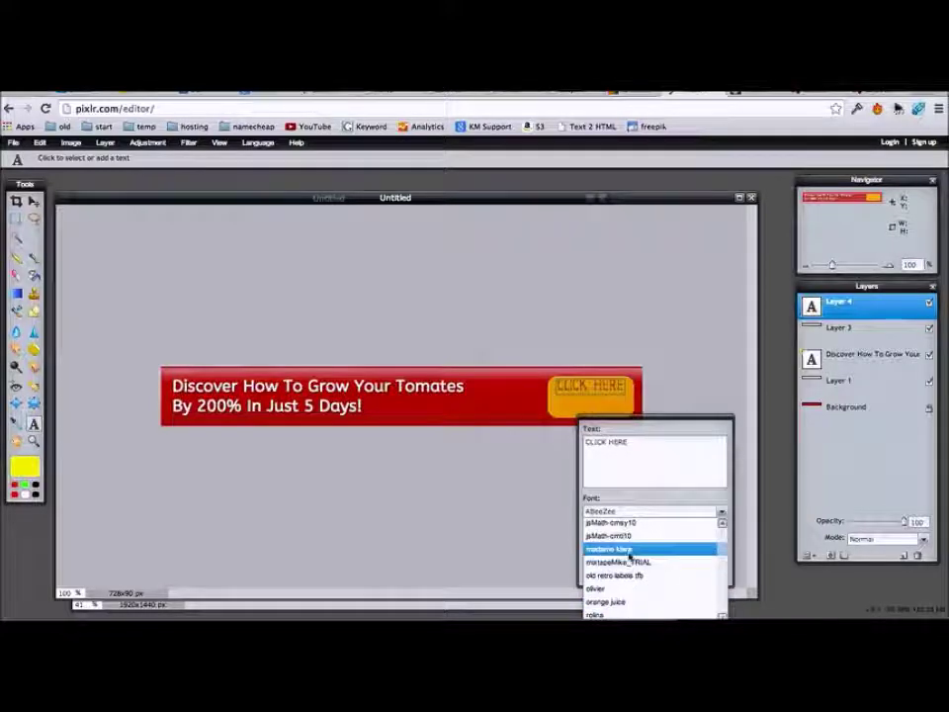
scroll(633, 579, up, 10)
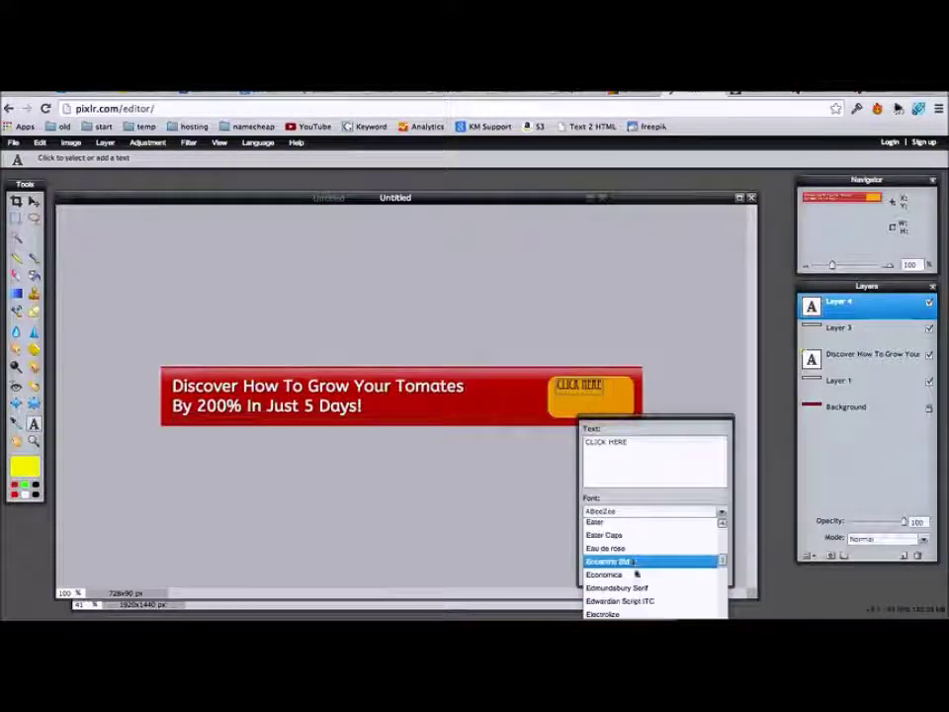
scroll(630, 561, up, 10)
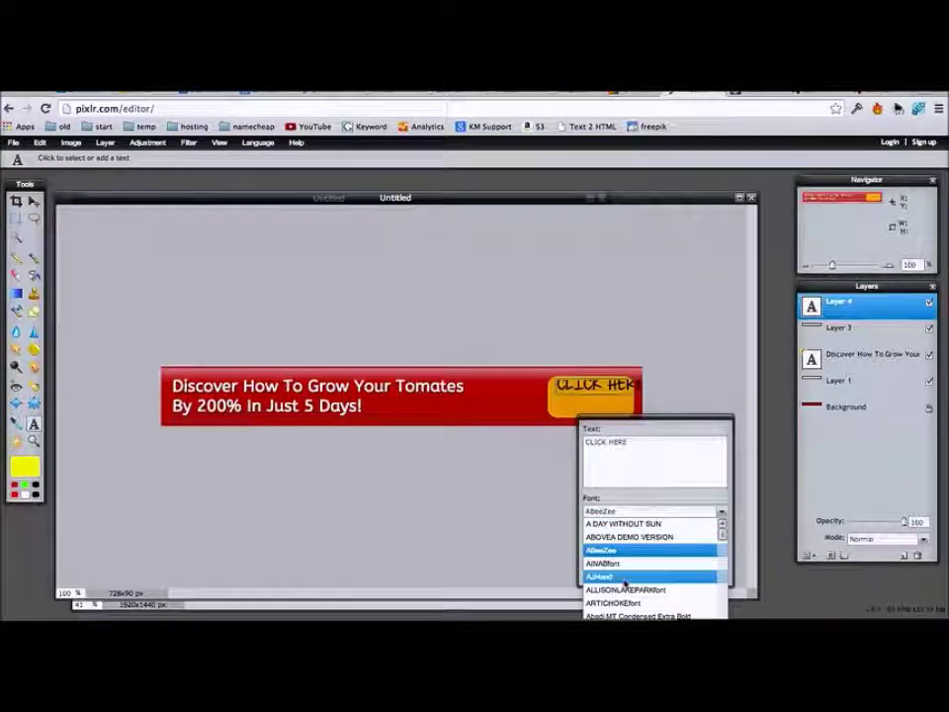
scroll(623, 597, down, 20)
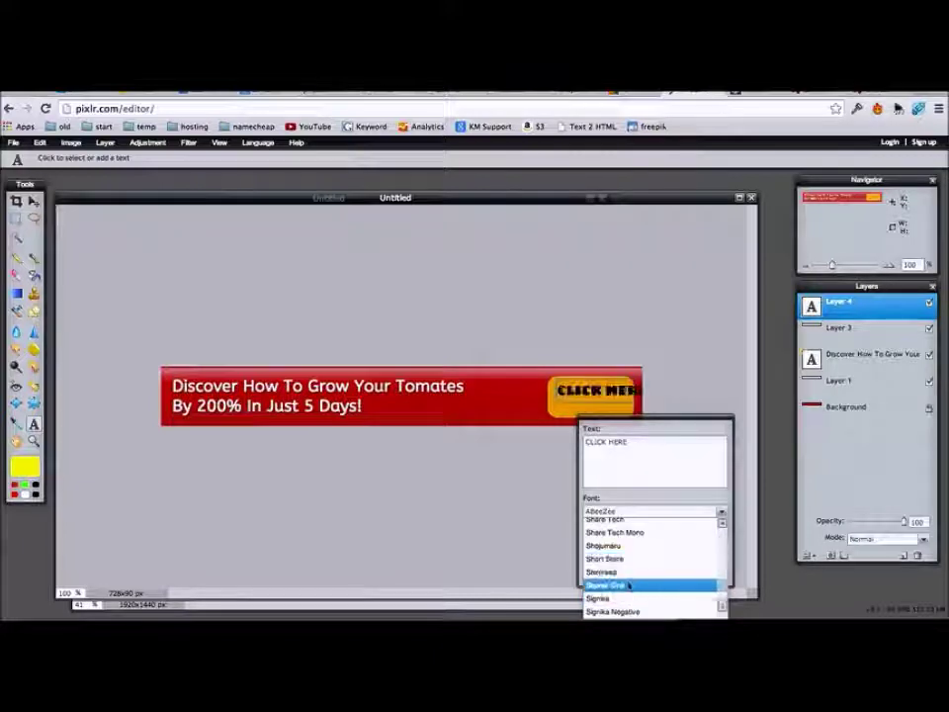
scroll(625, 598, down, 10)
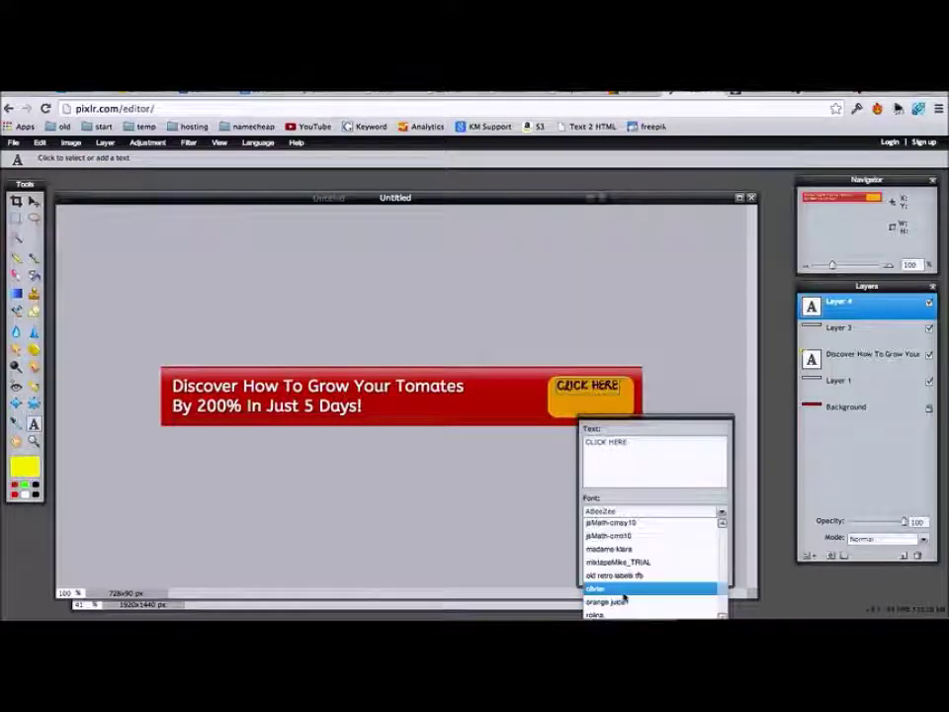
scroll(625, 598, up, 20)
click(622, 551)
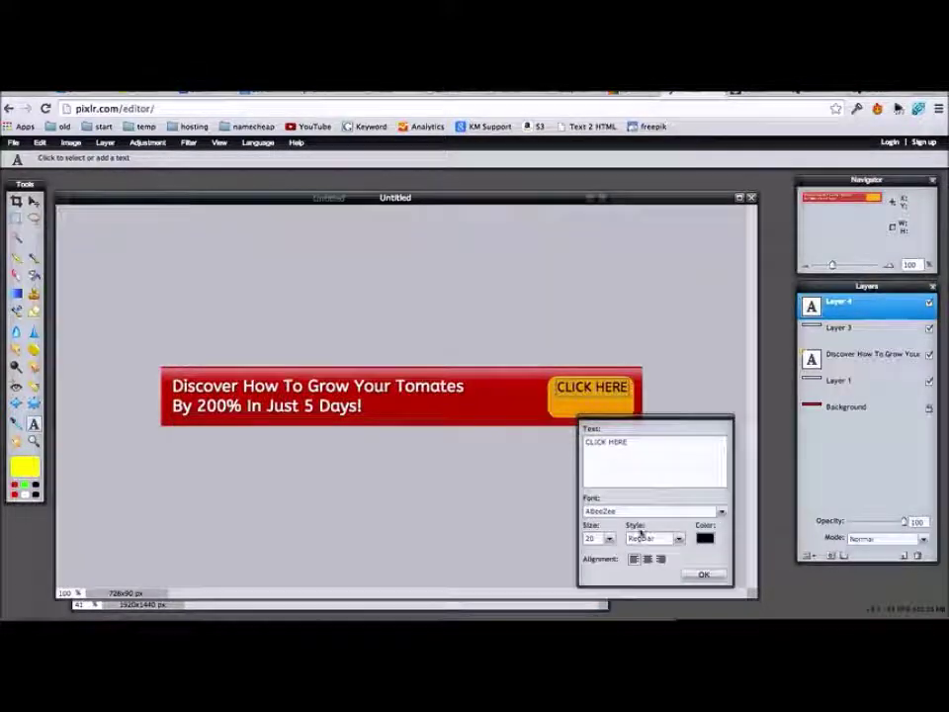
Make the "CLICK HERE" text bold at size 18 and centre it on the orange button
click(675, 539)
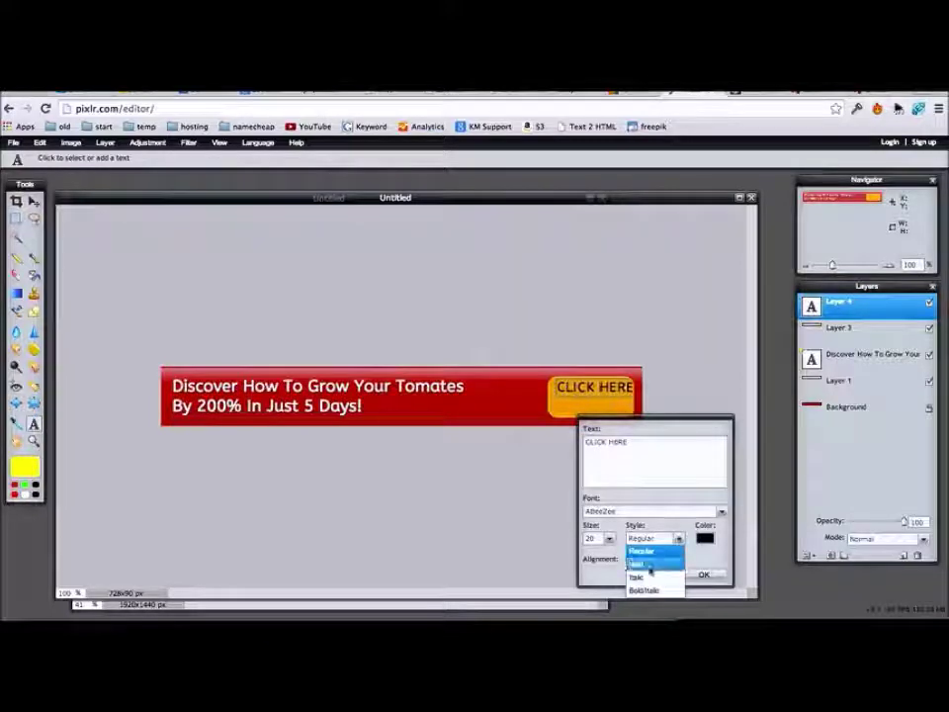
click(643, 559)
click(609, 539)
drag(555, 556, 553, 556)
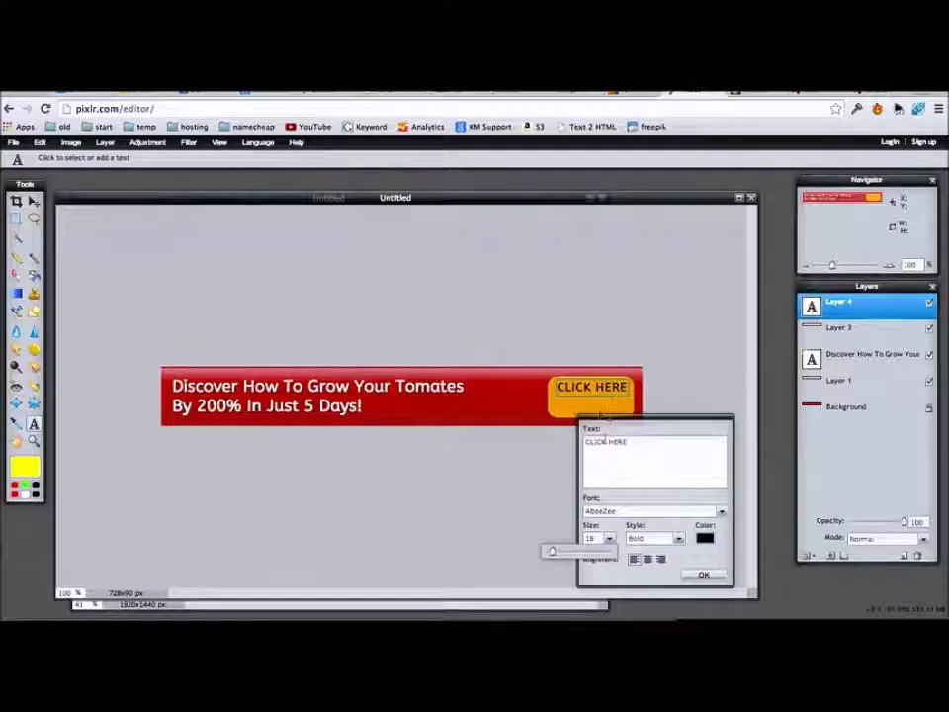
drag(577, 380, 576, 386)
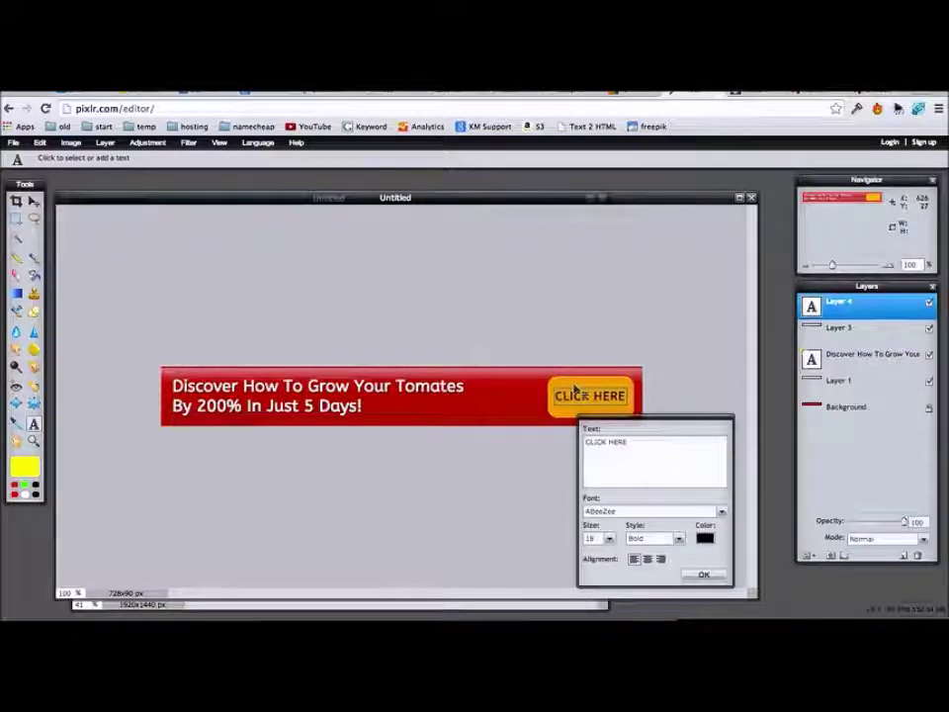
click(708, 576)
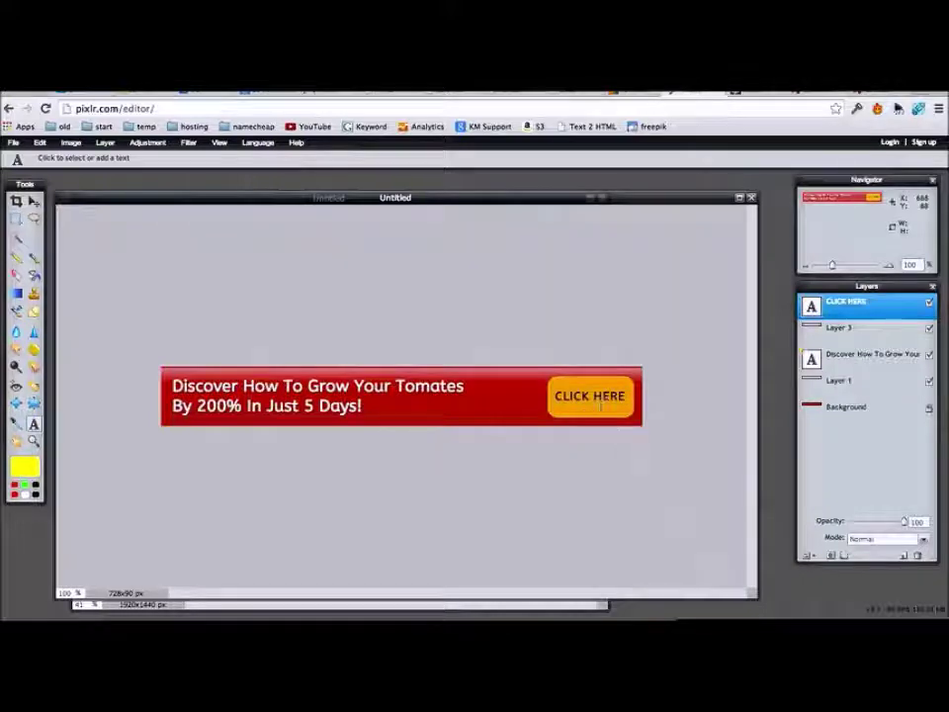
Add a white drop shadow with distance 1 and size 0 to the "CLICK HERE" text layer
key(v)
right_click(901, 302)
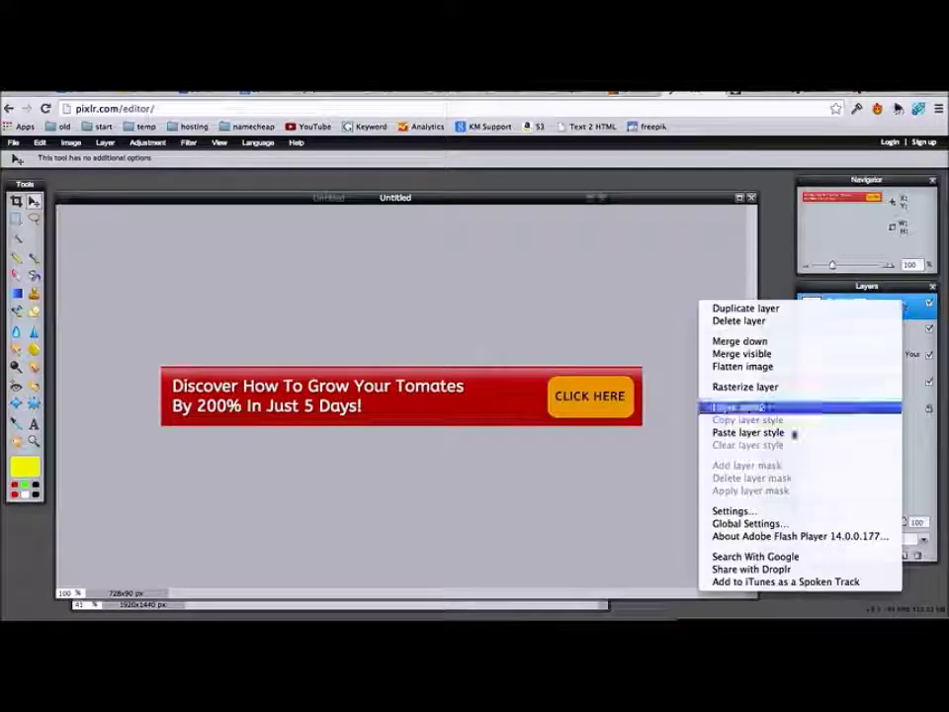
click(740, 407)
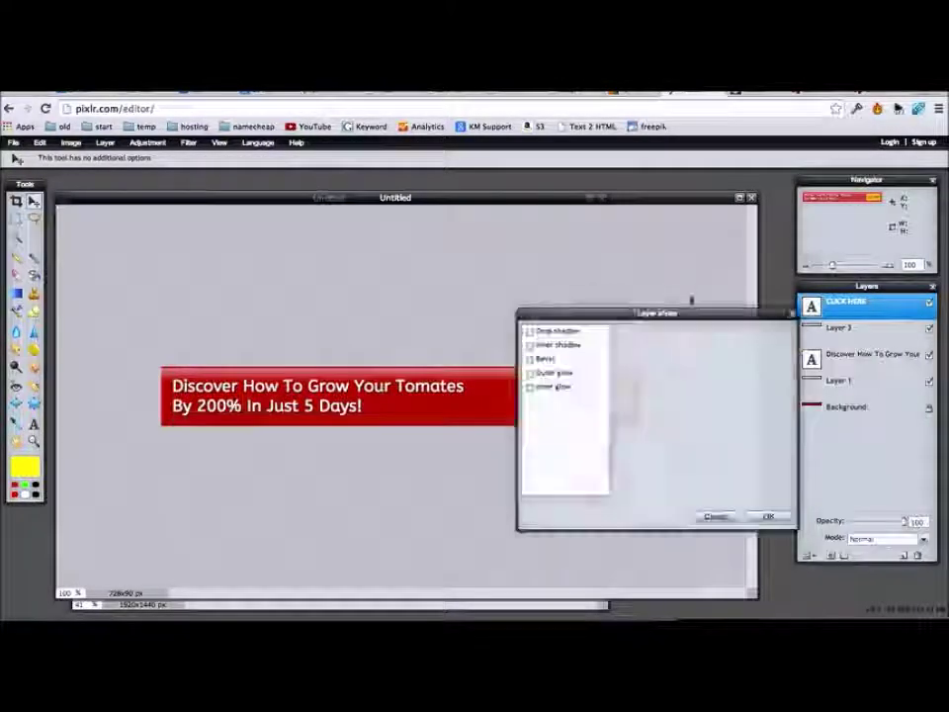
drag(638, 310, 380, 276)
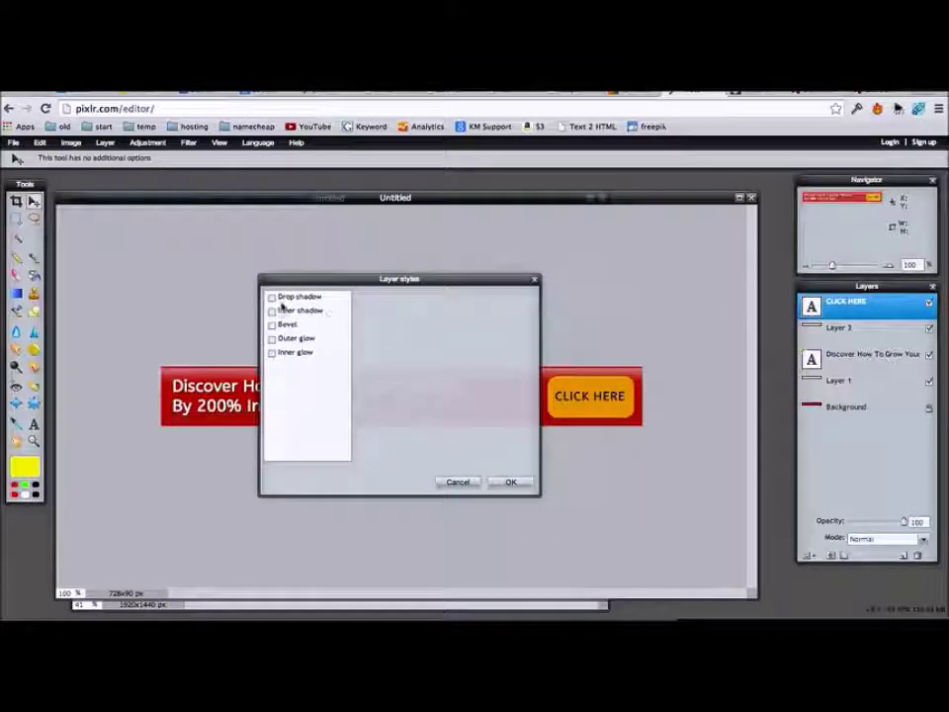
click(293, 298)
drag(435, 325, 430, 330)
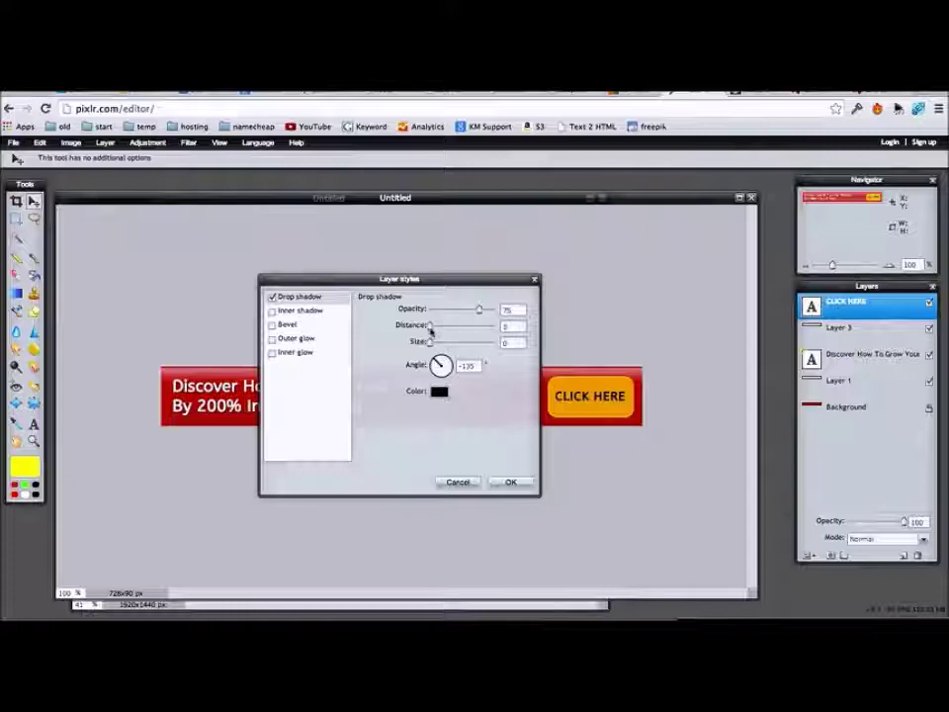
click(439, 391)
click(320, 285)
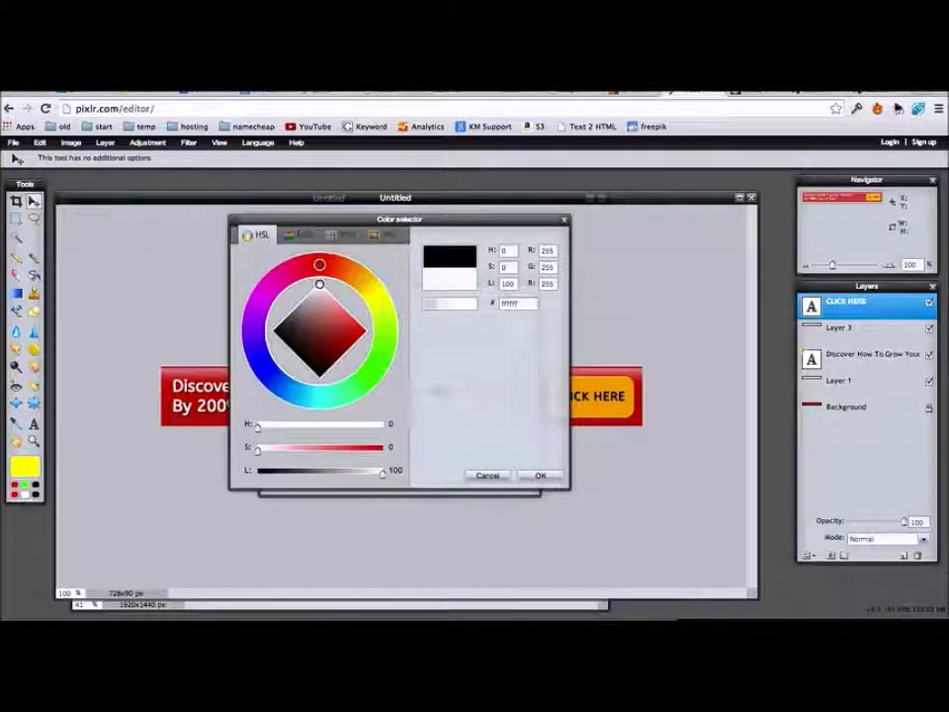
click(540, 476)
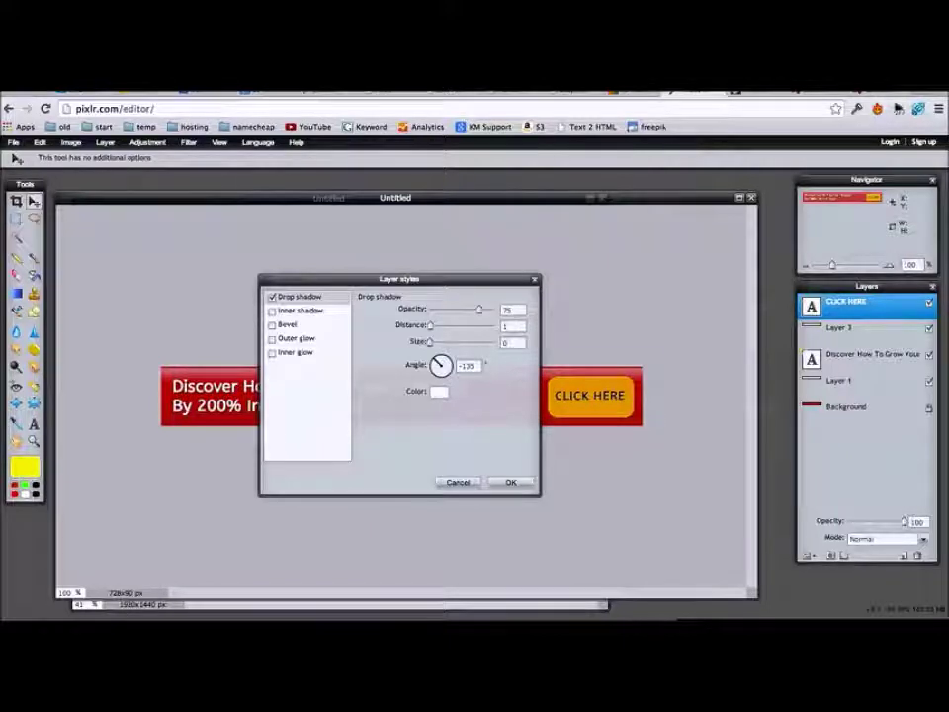
click(506, 327)
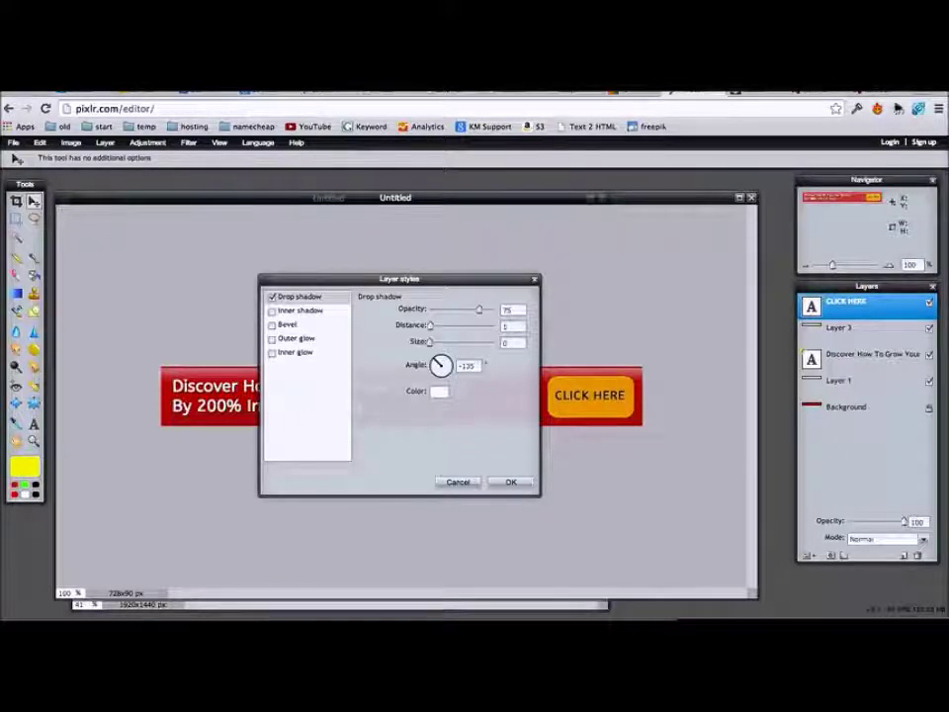
click(516, 483)
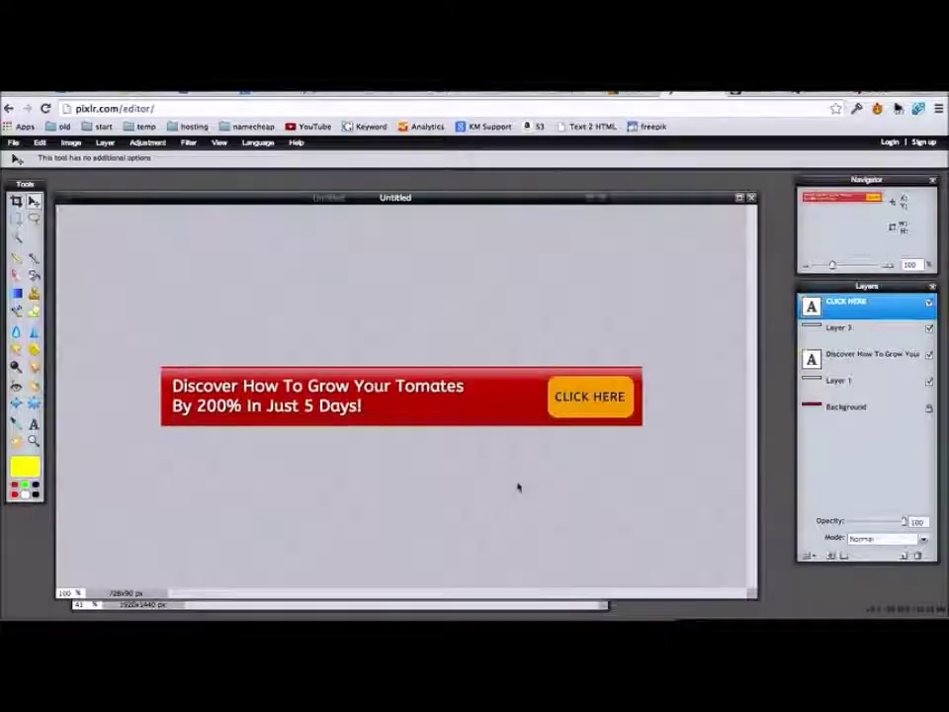
Give the orange button shape's layer a black drop shadow with opacity 43, distance 0 and size 2
click(877, 336)
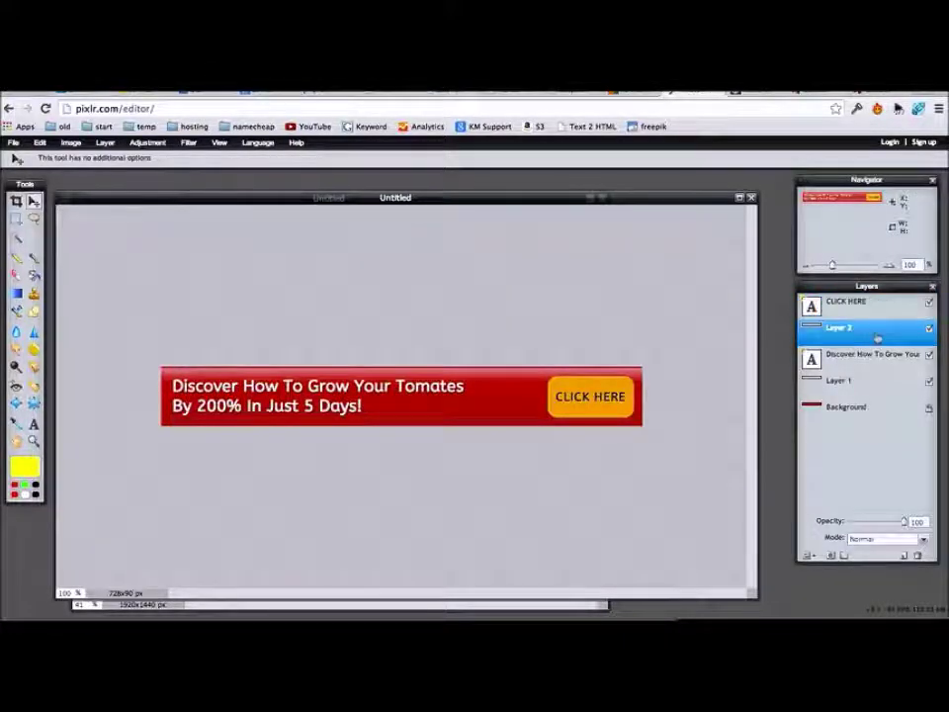
right_click(642, 323)
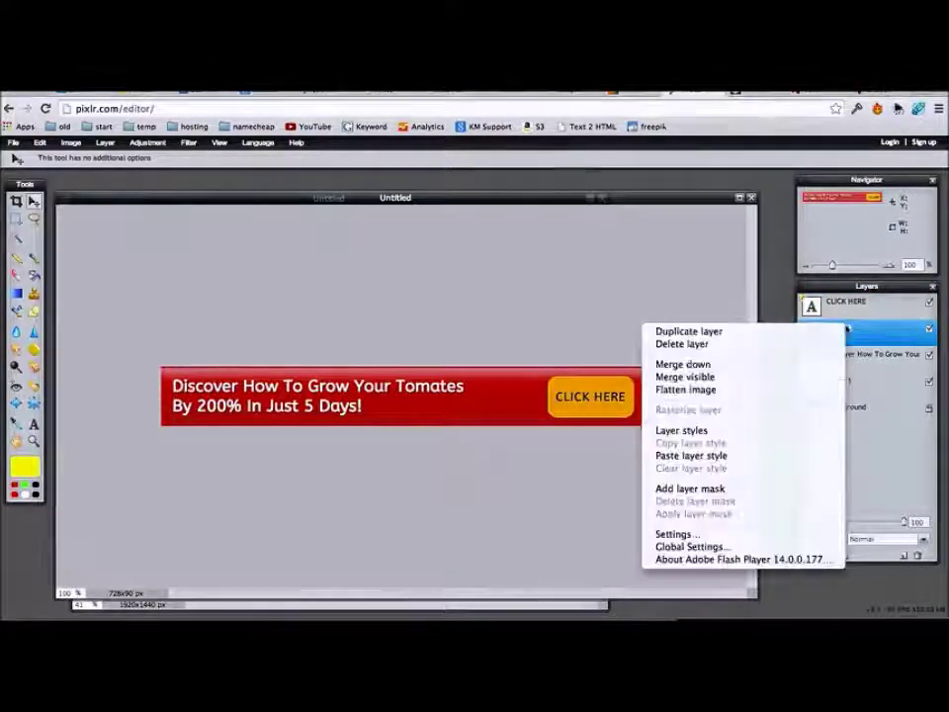
click(705, 432)
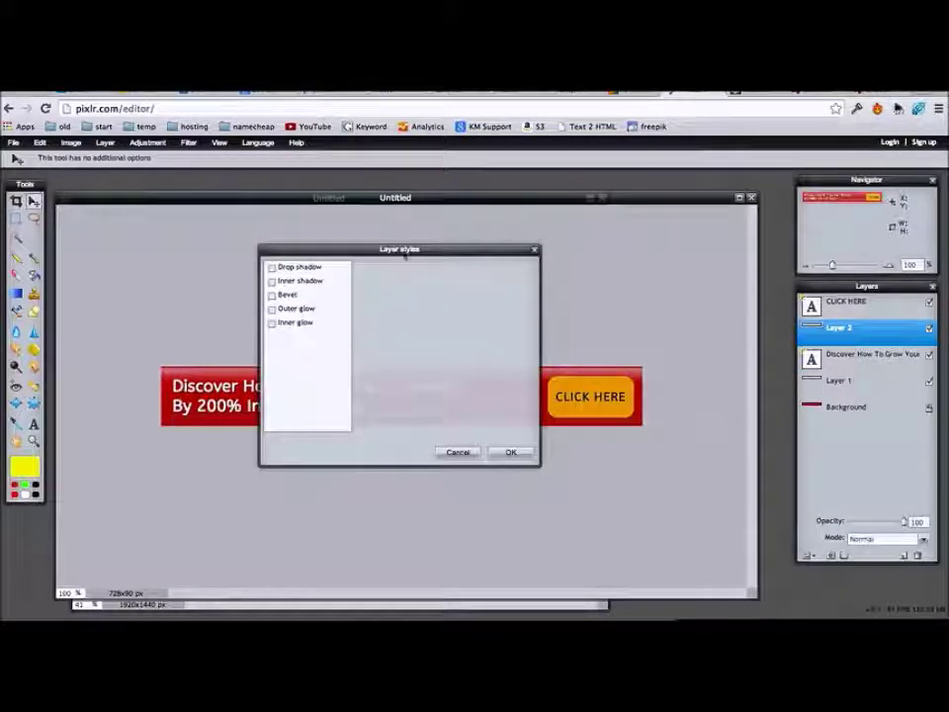
drag(403, 250, 348, 259)
click(233, 277)
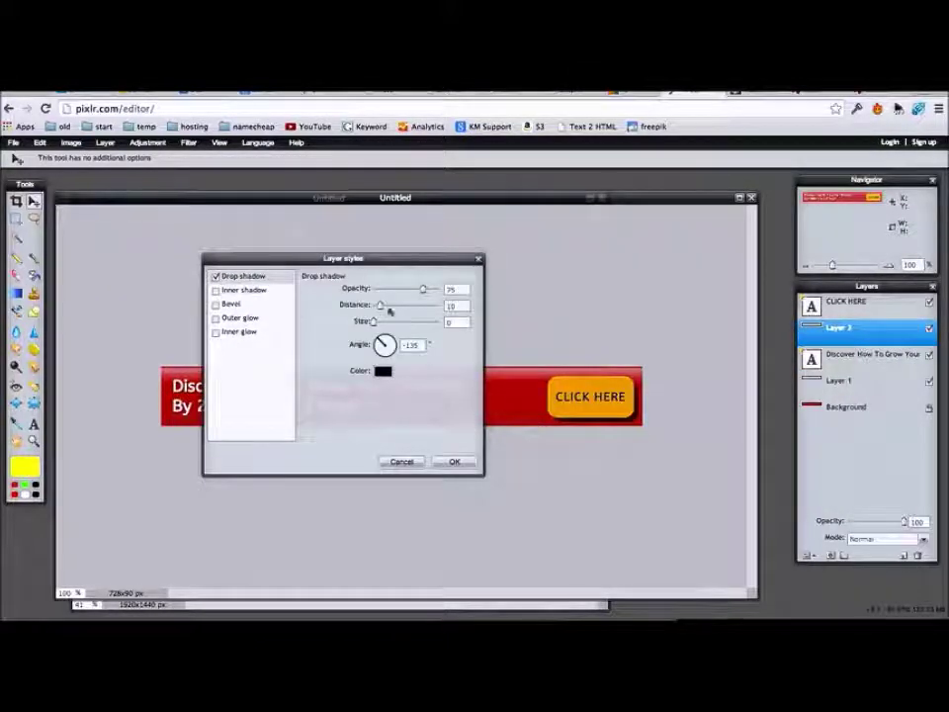
drag(376, 307, 402, 289)
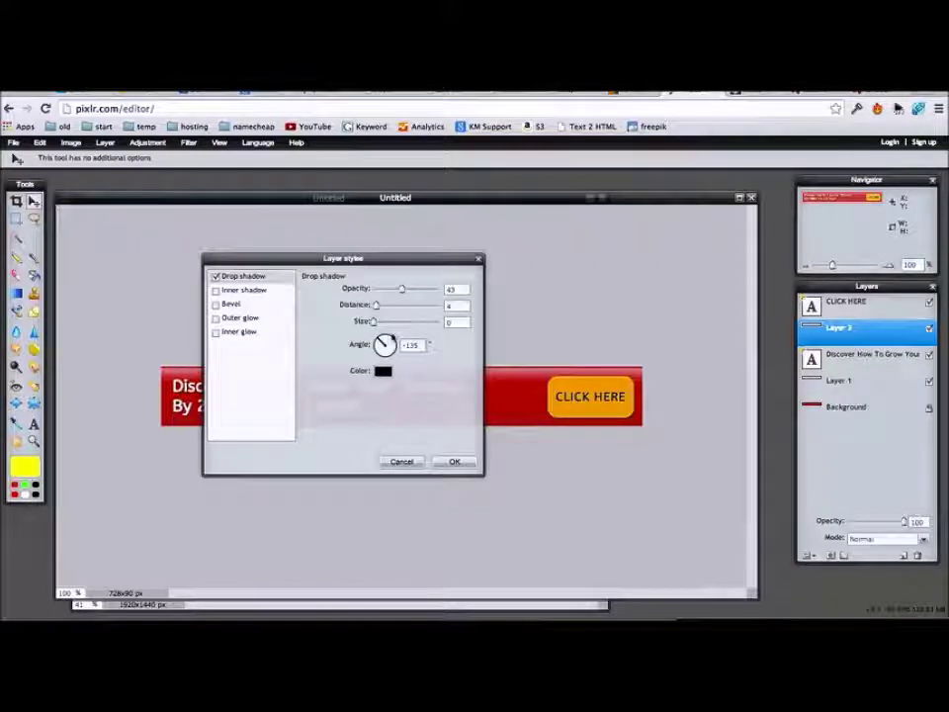
drag(394, 307, 376, 326)
click(393, 325)
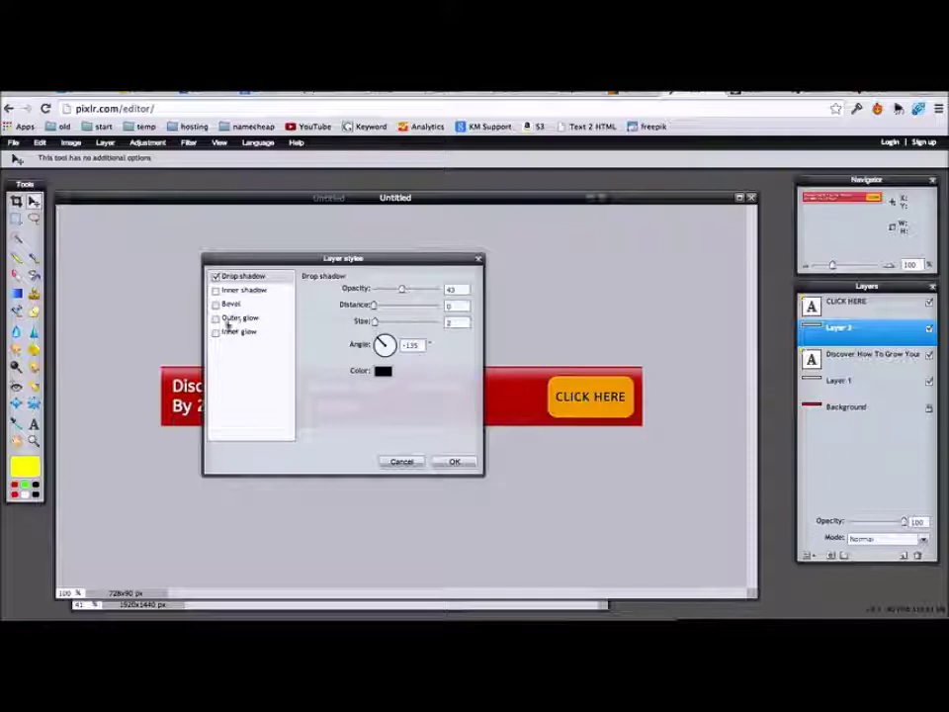
Add a white inner shadow with distance 0 and size 16 to the orange button
click(217, 291)
drag(383, 324, 388, 323)
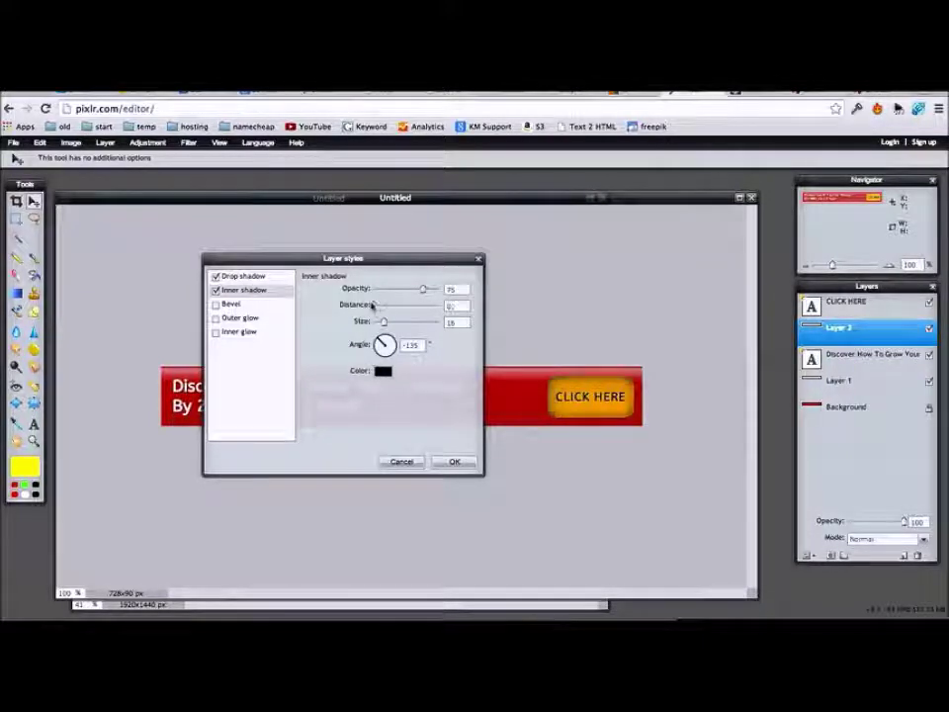
click(382, 372)
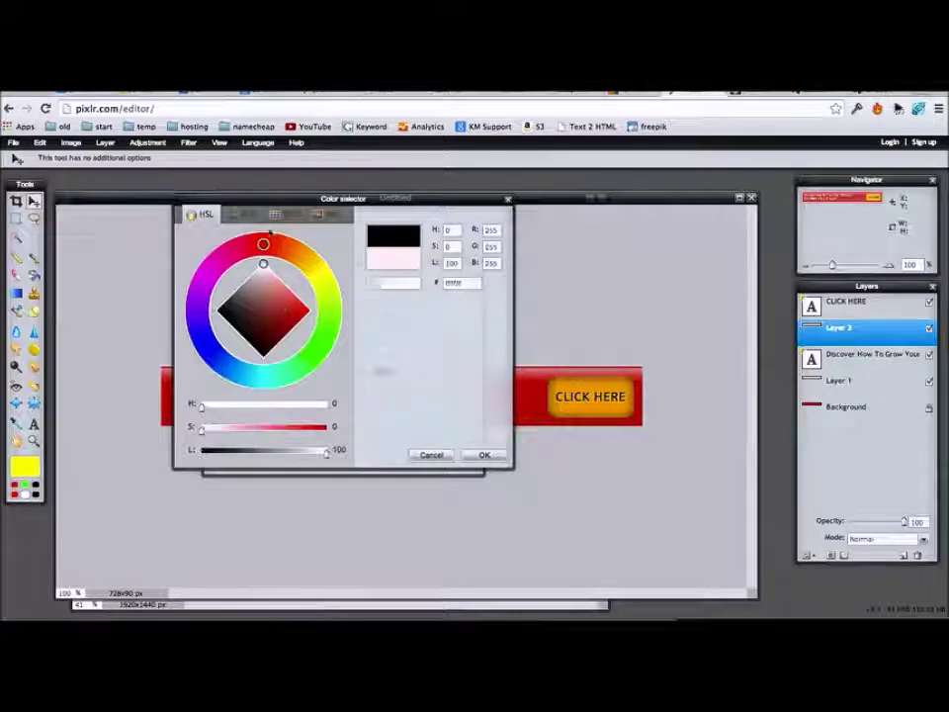
click(485, 455)
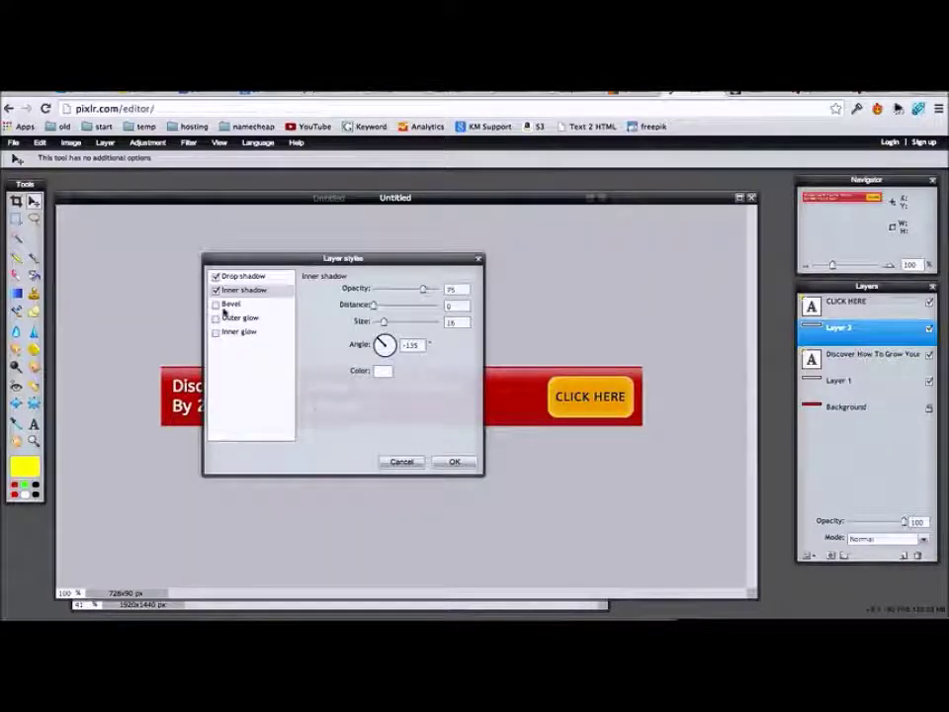
Add a bevel with distance 8 and size 69 to the orange button, trying the Outer style and settling on Full
click(222, 307)
mouse_move(377, 304)
mouse_down()
mouse_move(388, 306)
mouse_move(379, 310)
mouse_up()
click(400, 322)
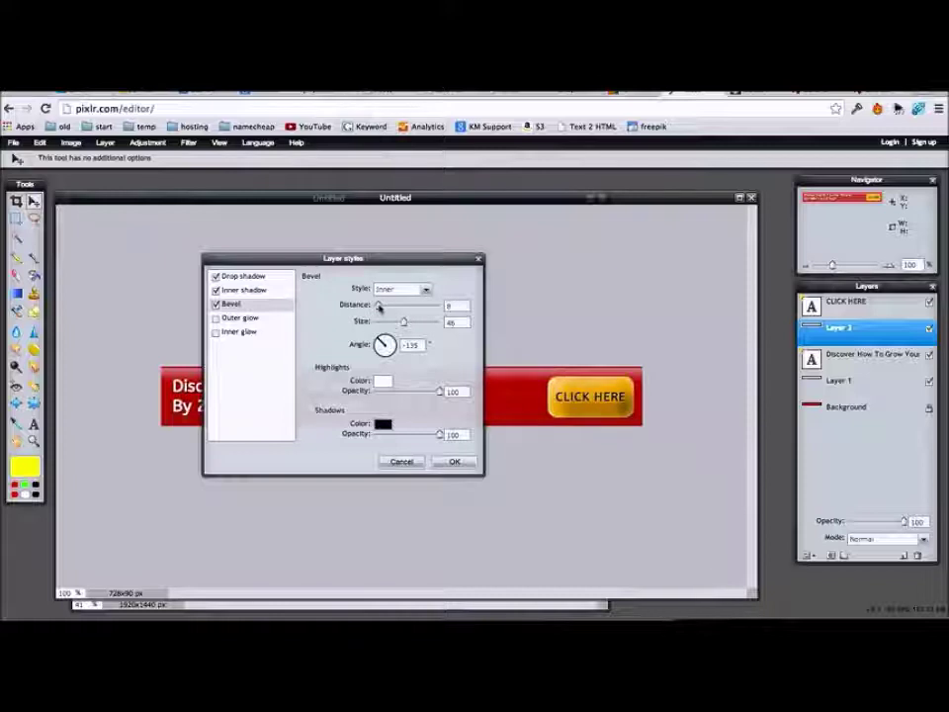
click(419, 327)
drag(426, 324, 418, 325)
click(416, 289)
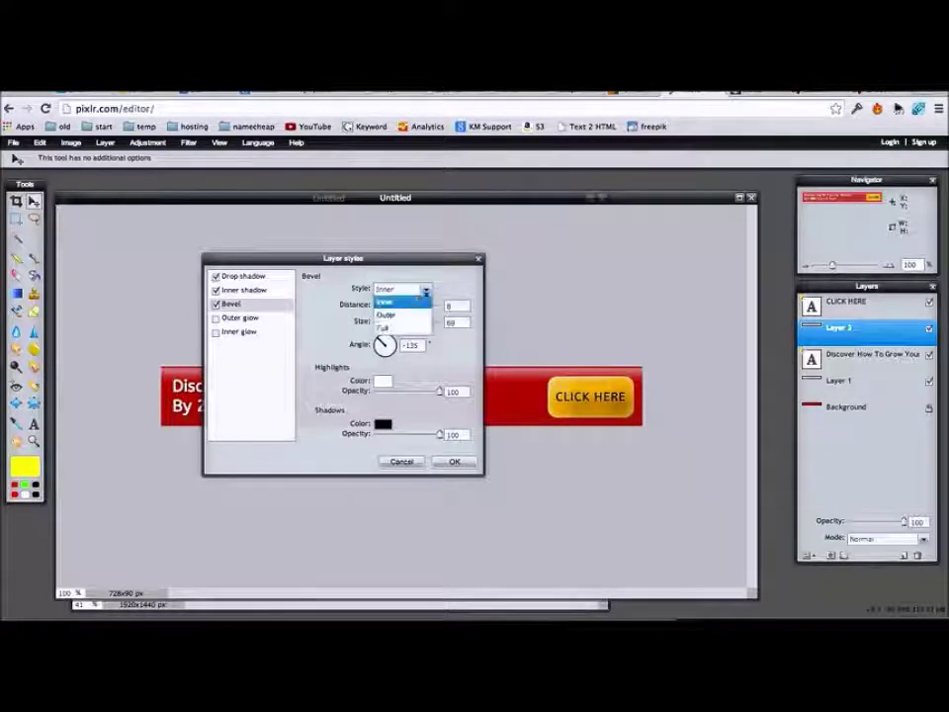
click(395, 313)
click(415, 289)
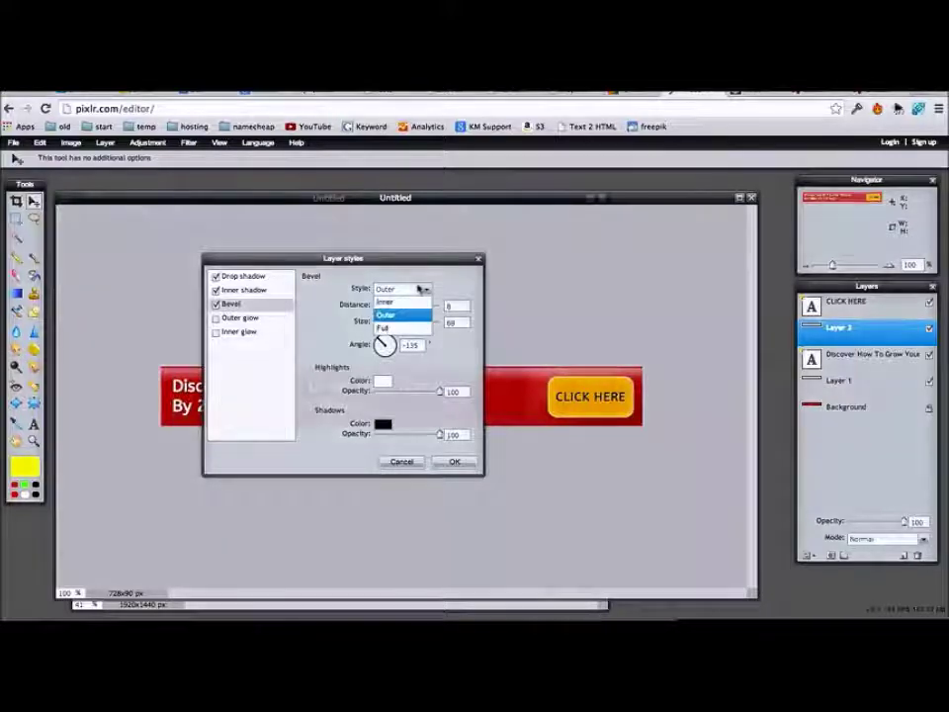
click(383, 328)
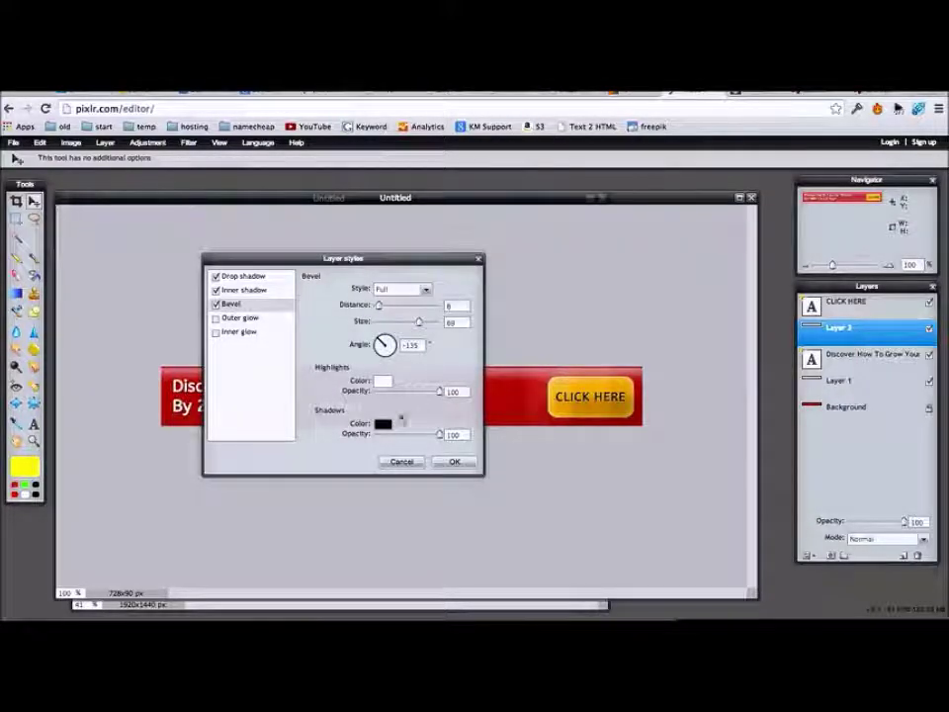
Change the bevel's shadow colour to a dark orange, keeping its opacity at 100
click(383, 423)
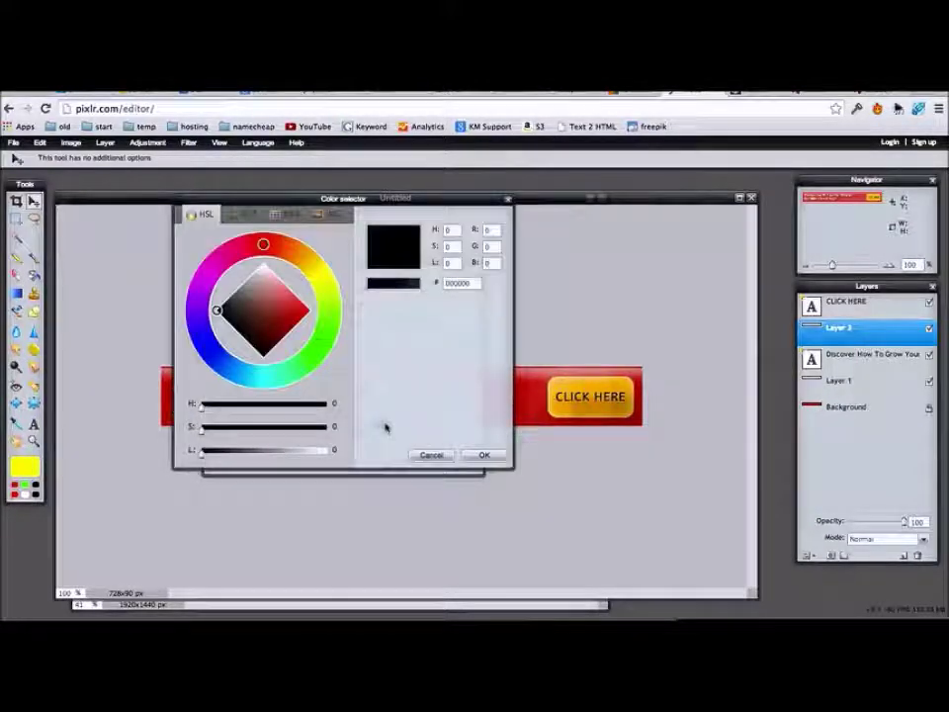
click(491, 460)
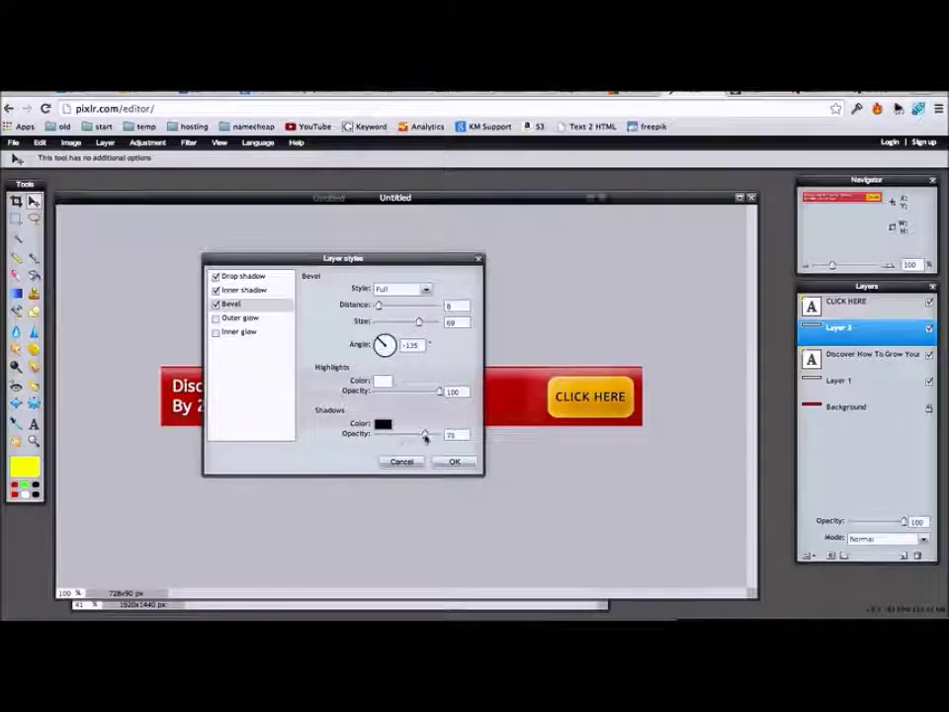
click(383, 424)
drag(322, 284, 303, 259)
drag(294, 326, 299, 317)
drag(305, 260, 297, 254)
click(484, 458)
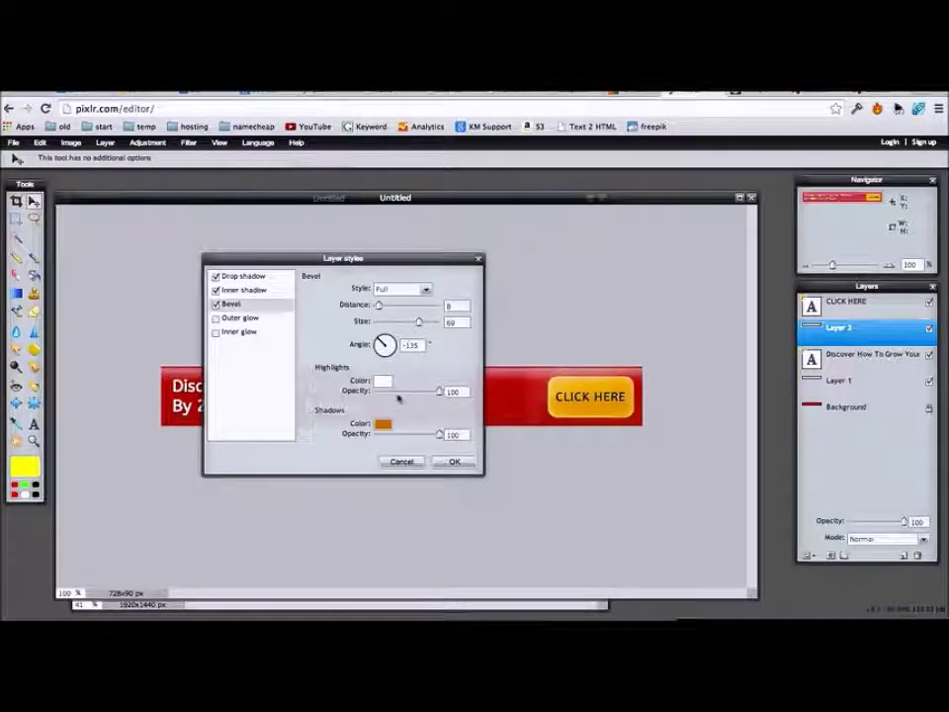
Reduce the button's bevel to distance 1 and size 12, and apply the layer styles
mouse_move(378, 304)
mouse_down()
mouse_move(396, 306)
mouse_move(386, 305)
mouse_move(388, 324)
mouse_move(377, 326)
mouse_move(374, 306)
mouse_move(376, 325)
mouse_up()
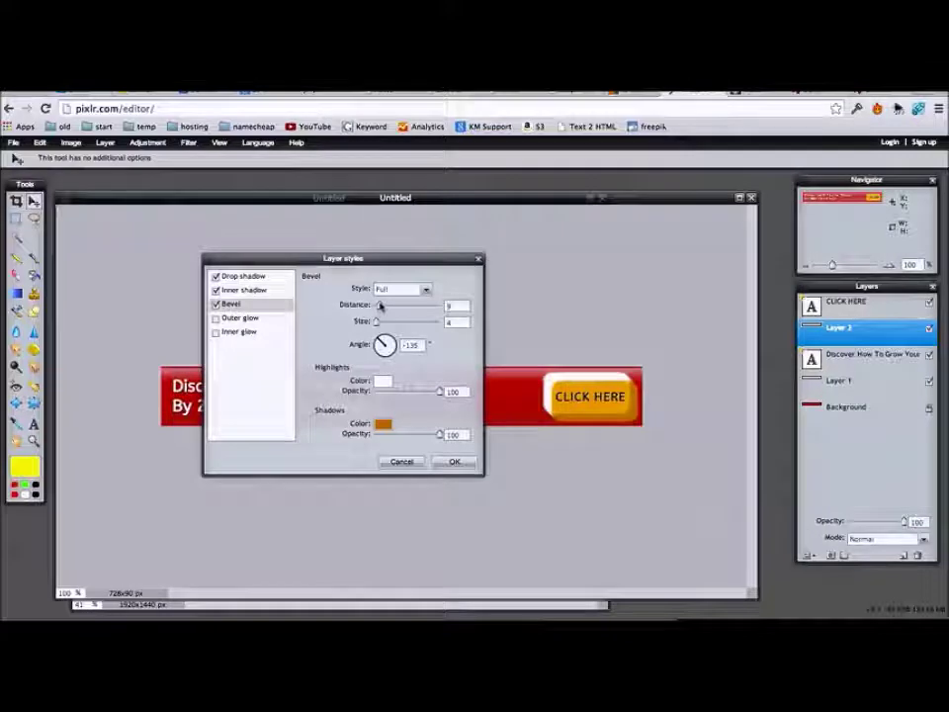
drag(373, 307, 376, 308)
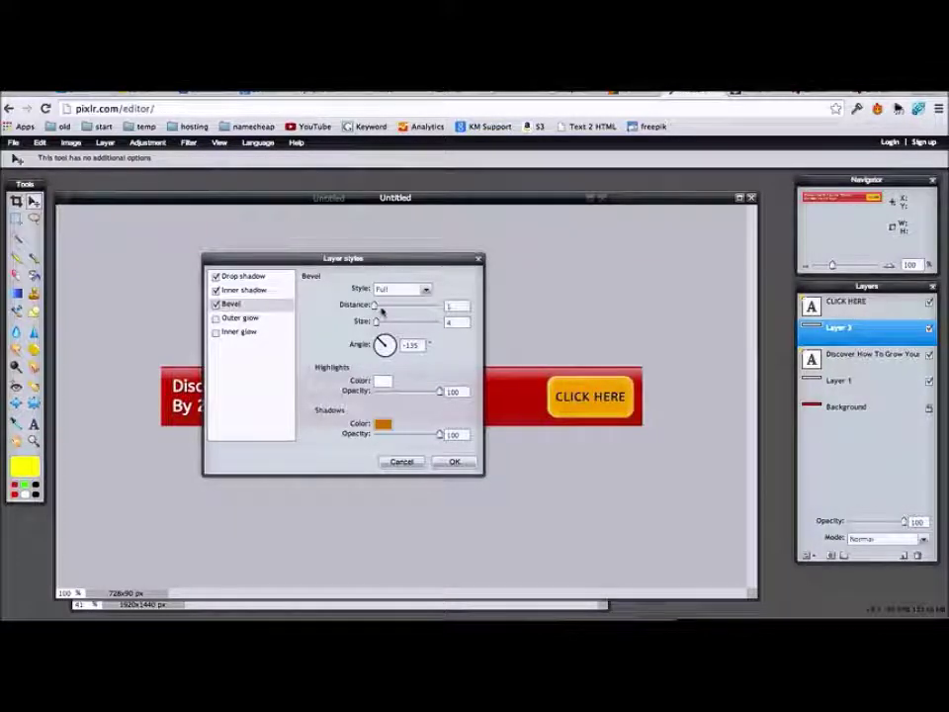
drag(391, 324, 381, 322)
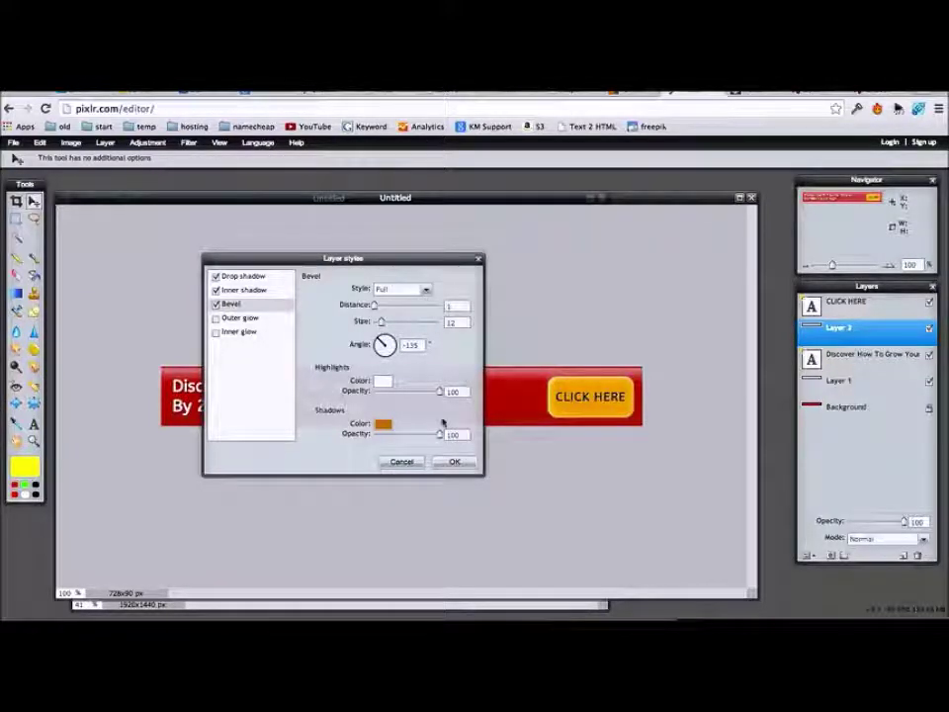
click(455, 462)
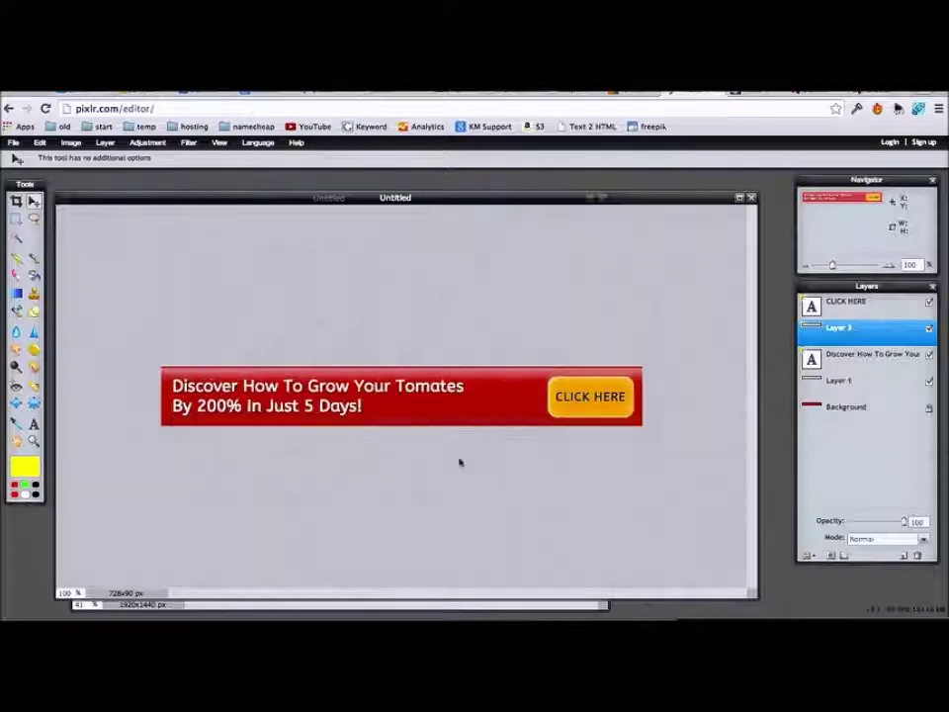
Add a new layer above the "CLICK HERE" text and switch to the Brush tool
click(860, 302)
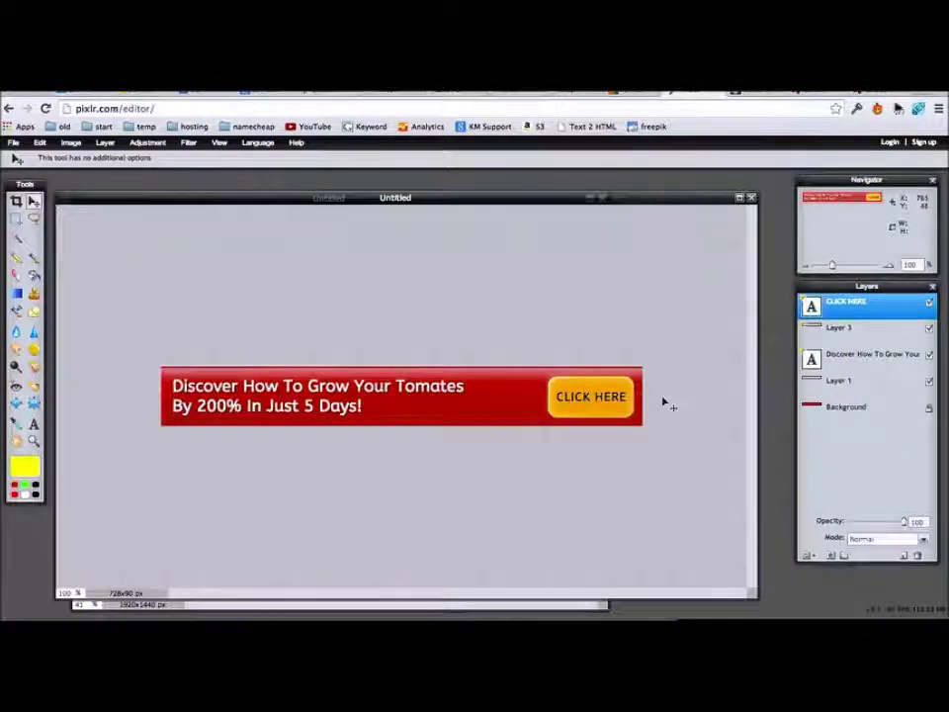
click(34, 313)
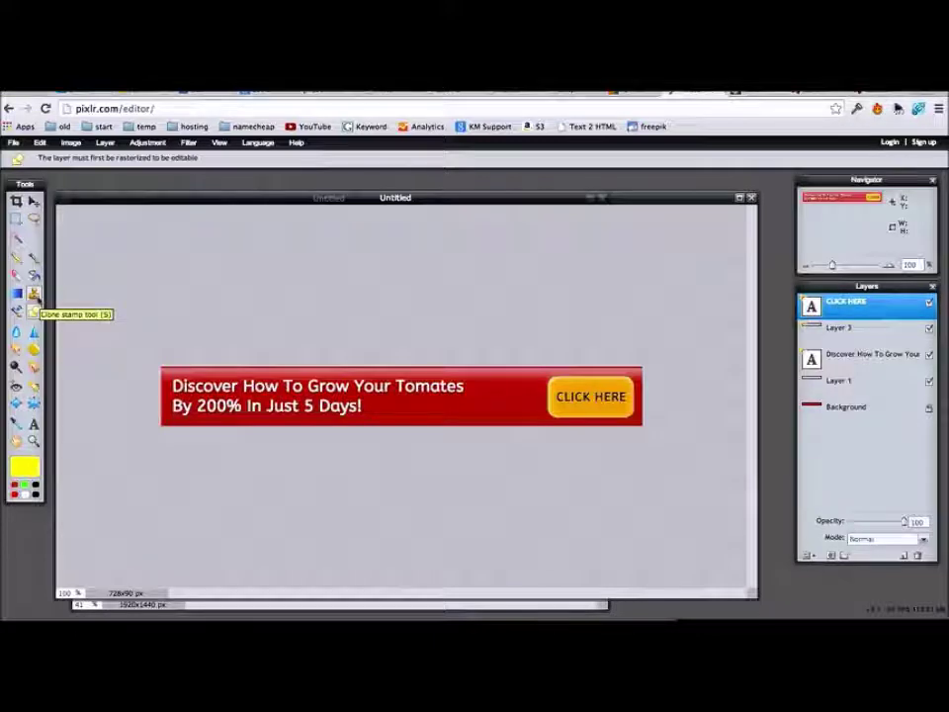
click(903, 557)
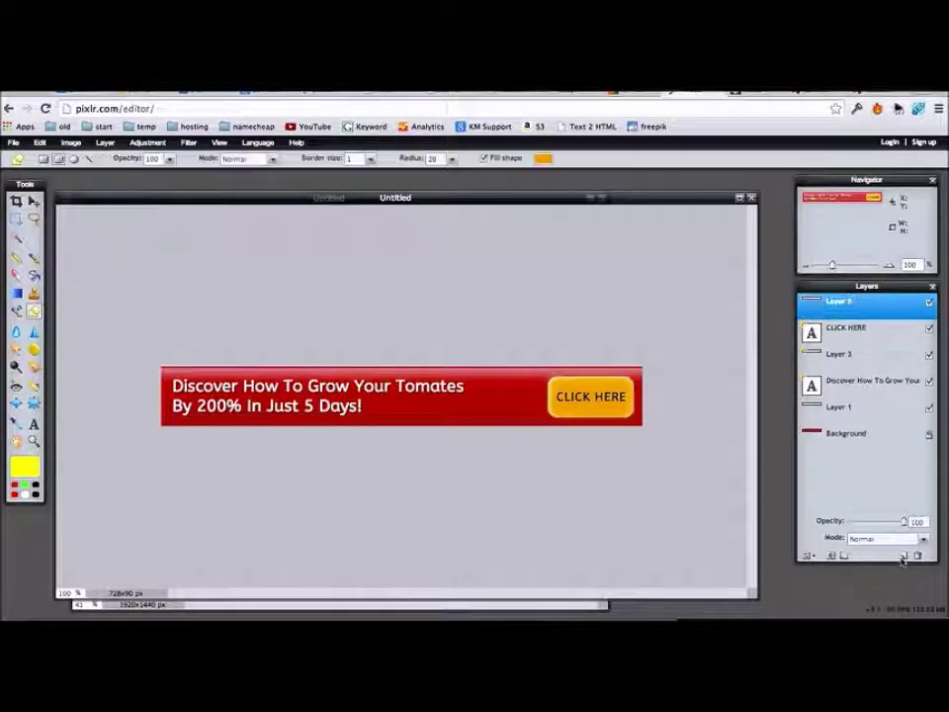
click(33, 257)
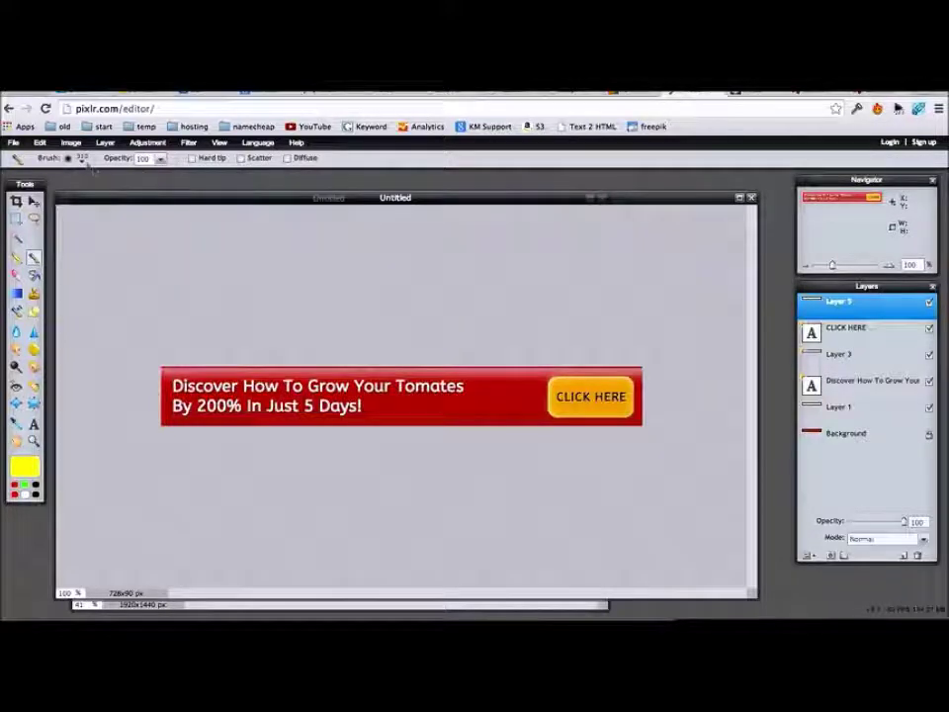
Try a yellow freehand stroke between the headline and the button with the soft size 20 brush, and undo it
click(67, 158)
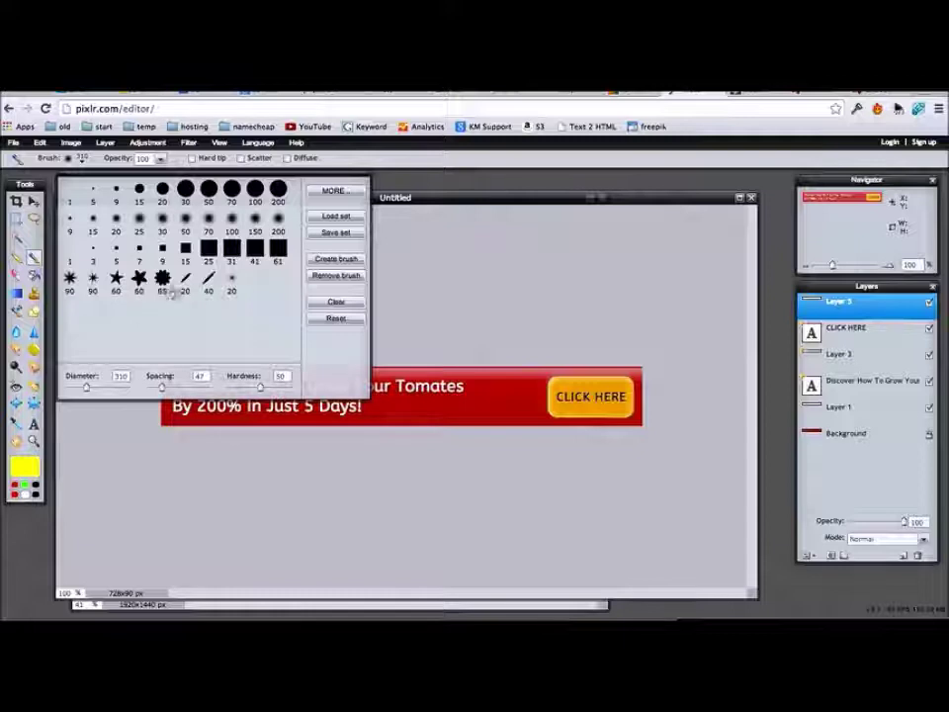
click(231, 279)
drag(479, 394, 494, 398)
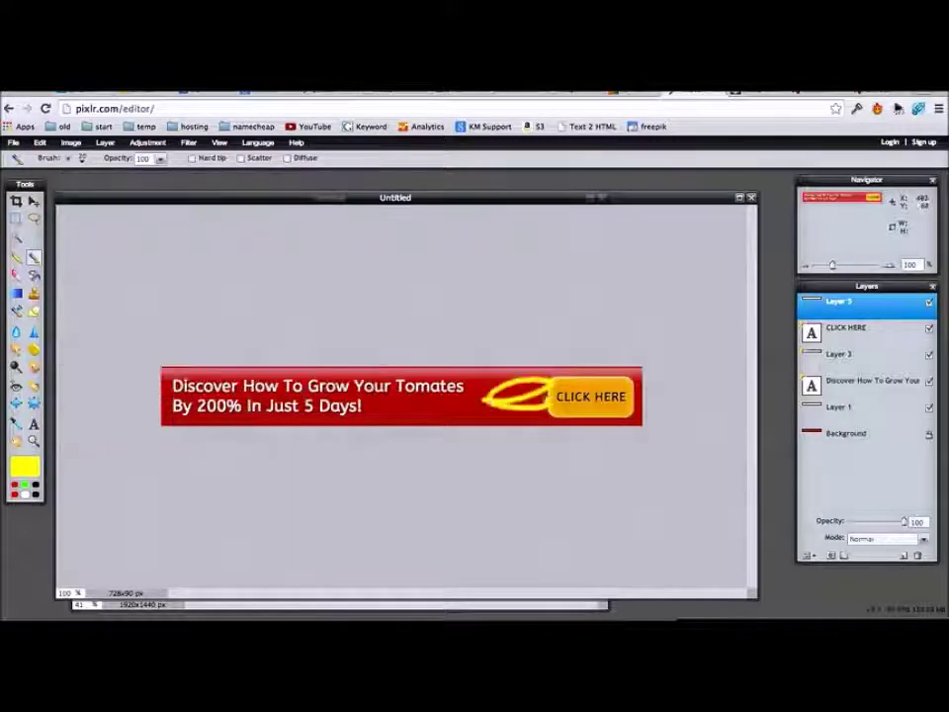
key(ctrl+z)
Try yellow freehand strokes between the headline and the button with the two size 90 star brushes, and undo them
click(69, 160)
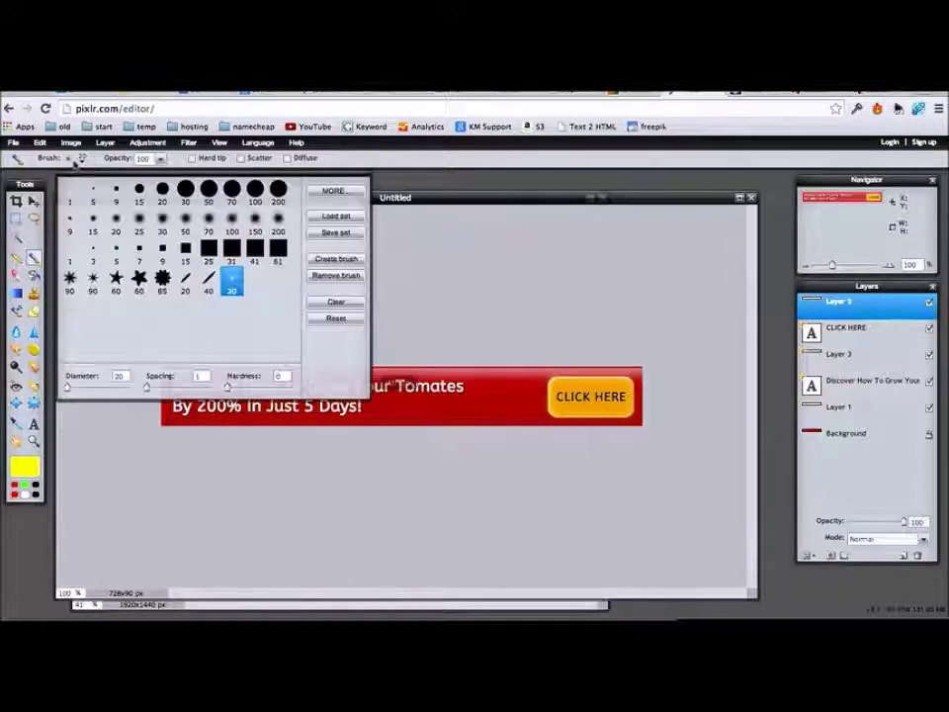
click(93, 279)
click(502, 396)
drag(434, 402, 445, 387)
key(ctrl+z)
key(ctrl+z)
key(ctrl+z)
click(69, 159)
click(70, 276)
drag(555, 386, 475, 390)
key(ctrl+z)
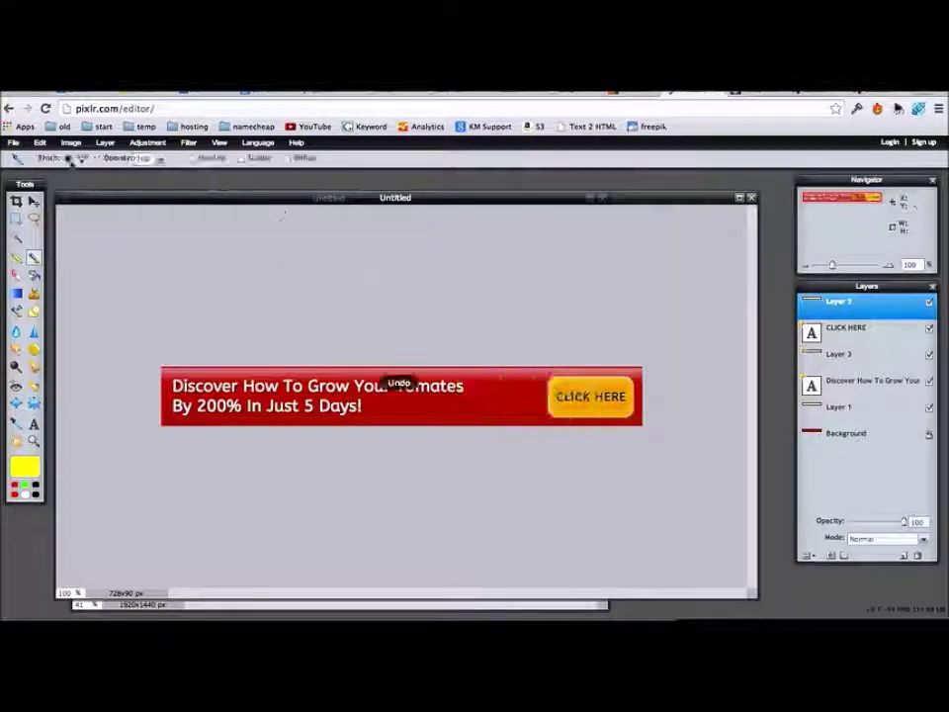
Try a yellow freehand stroke with the hard round size 15 brush, and undo it
click(70, 159)
click(140, 189)
mouse_move(445, 380)
mouse_down()
mouse_move(530, 385)
mouse_move(504, 393)
mouse_up()
key(ctrl+z)
Try yellow strokes with the size 15 brush at spacing 3 and hardness 73, and undo them
click(83, 159)
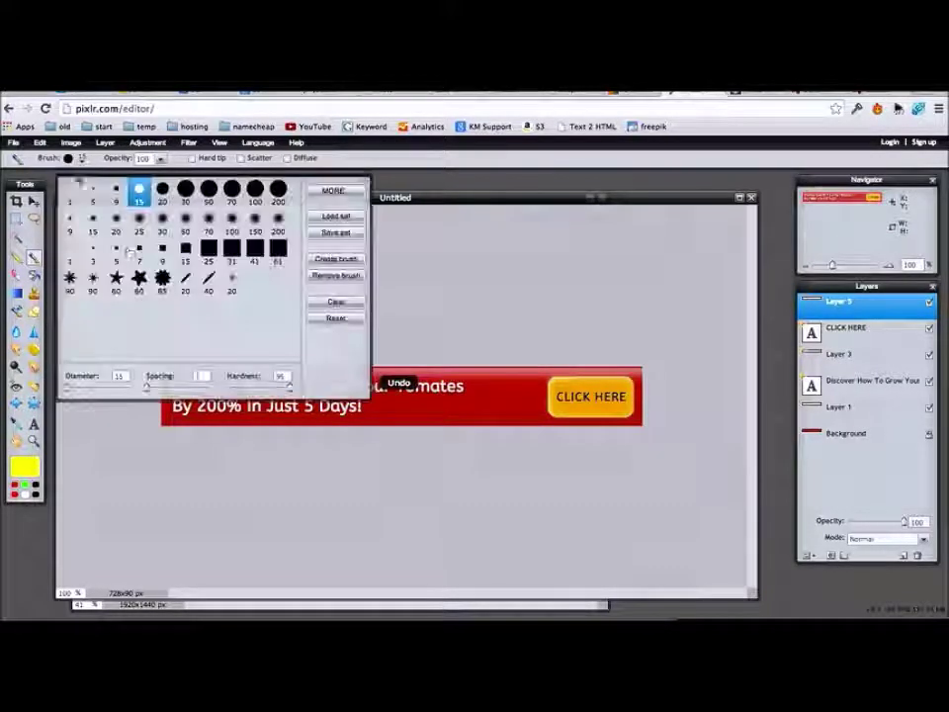
mouse_move(477, 419)
mouse_down()
mouse_move(509, 394)
mouse_move(540, 405)
mouse_move(425, 388)
mouse_up()
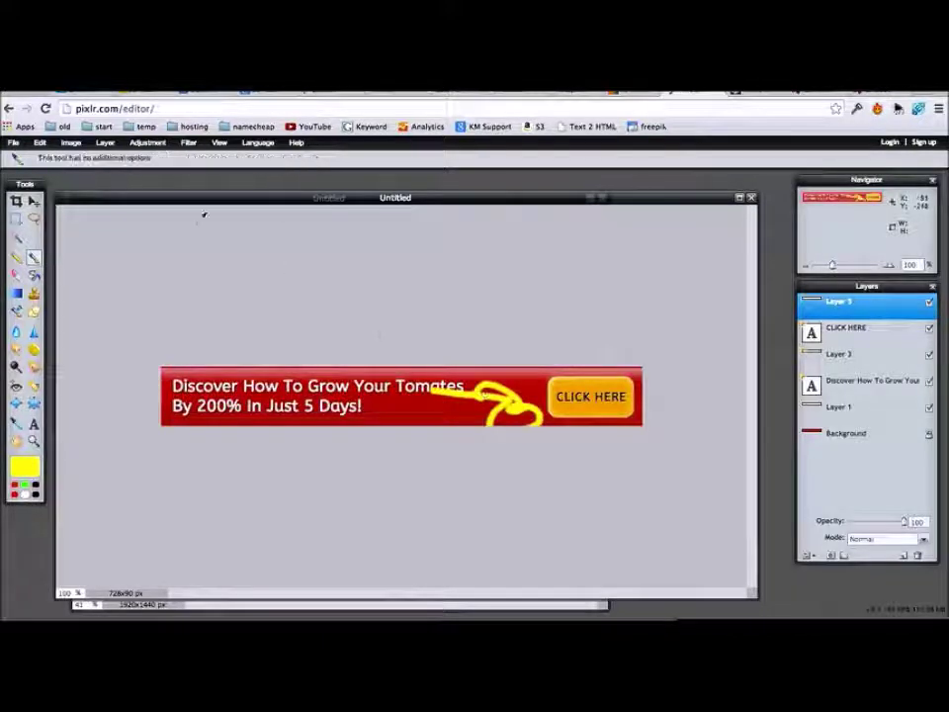
key(ctrl+z)
click(83, 159)
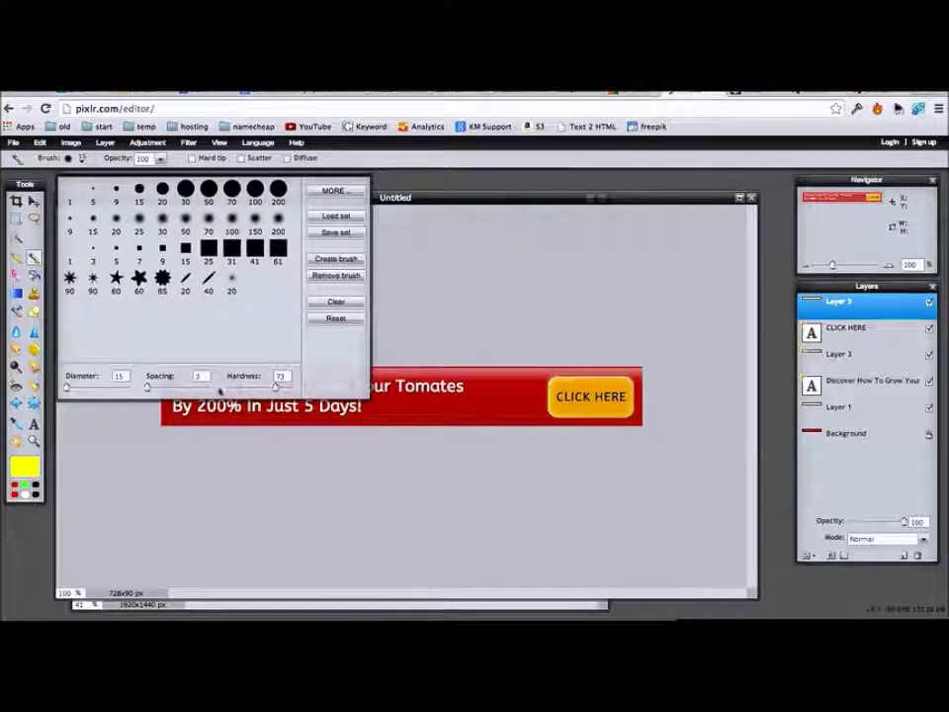
click(419, 388)
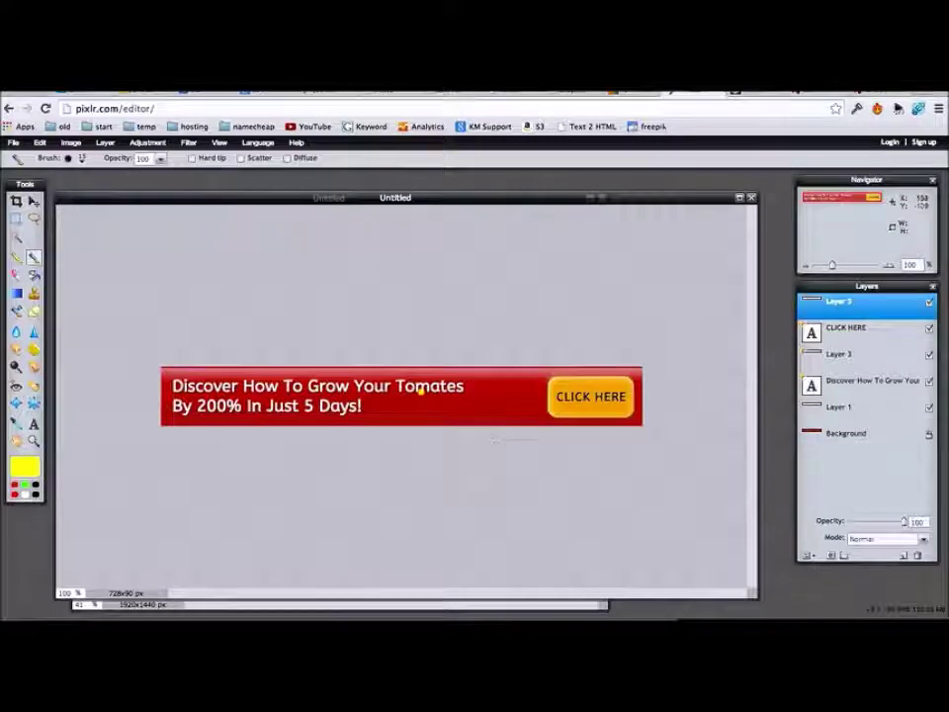
key(ctrl+z)
Try yellow strokes with the brush spacing lowered to 1, and again with a smaller diameter, undoing each one
click(83, 160)
drag(164, 386, 148, 388)
mouse_move(425, 388)
mouse_down()
mouse_move(471, 387)
mouse_move(504, 415)
mouse_move(485, 402)
mouse_up()
key(ctrl+z)
click(83, 159)
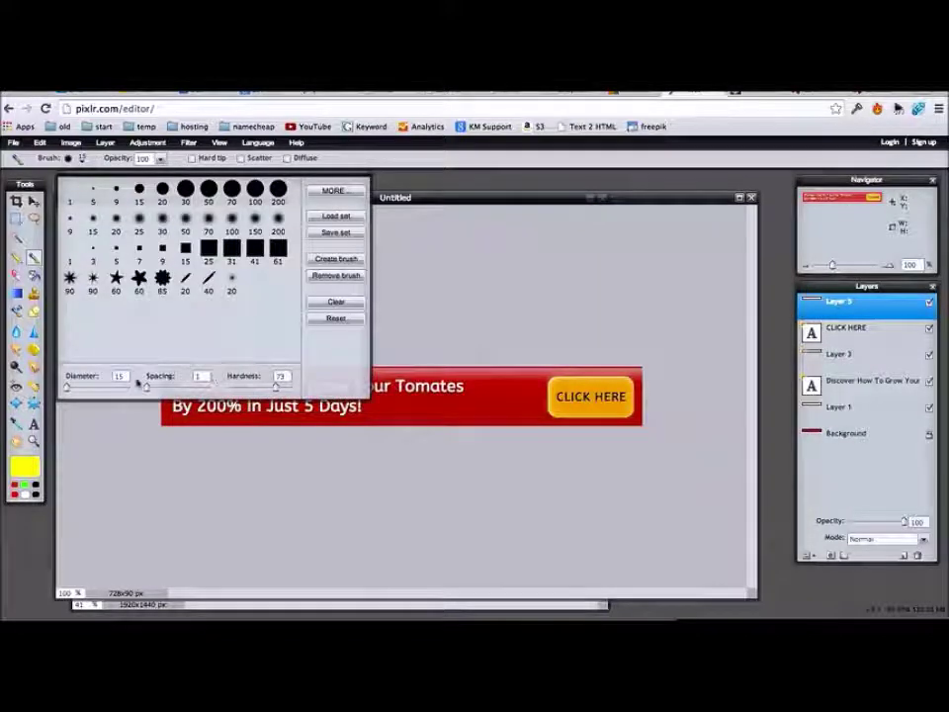
drag(69, 390, 66, 391)
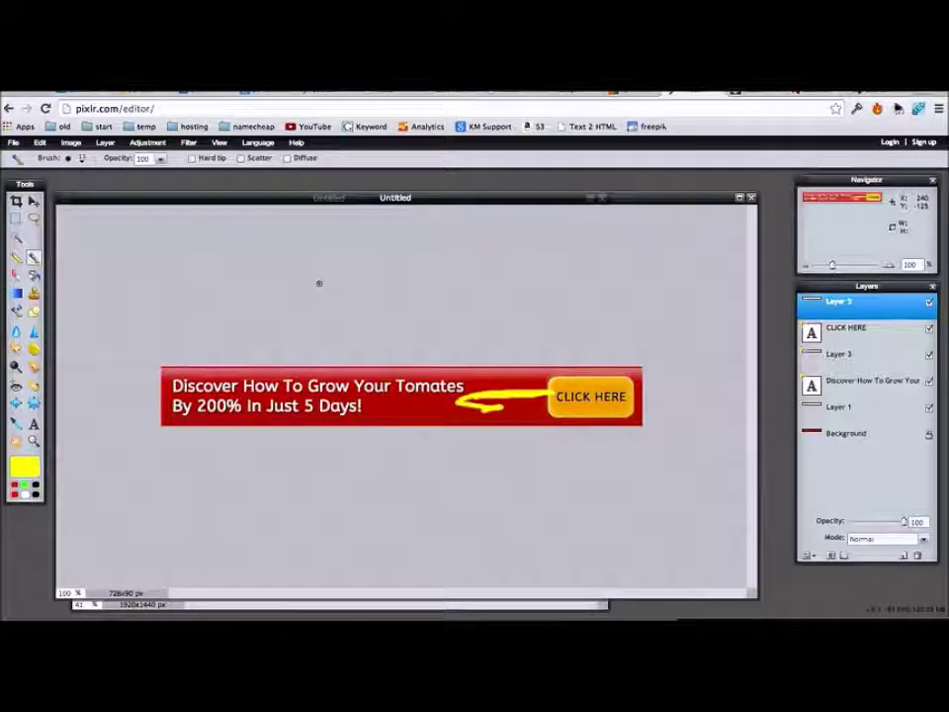
key(ctrl+z)
Try thin yellow strokes beside the button with the hard round size 5 brush, and undo them
click(69, 159)
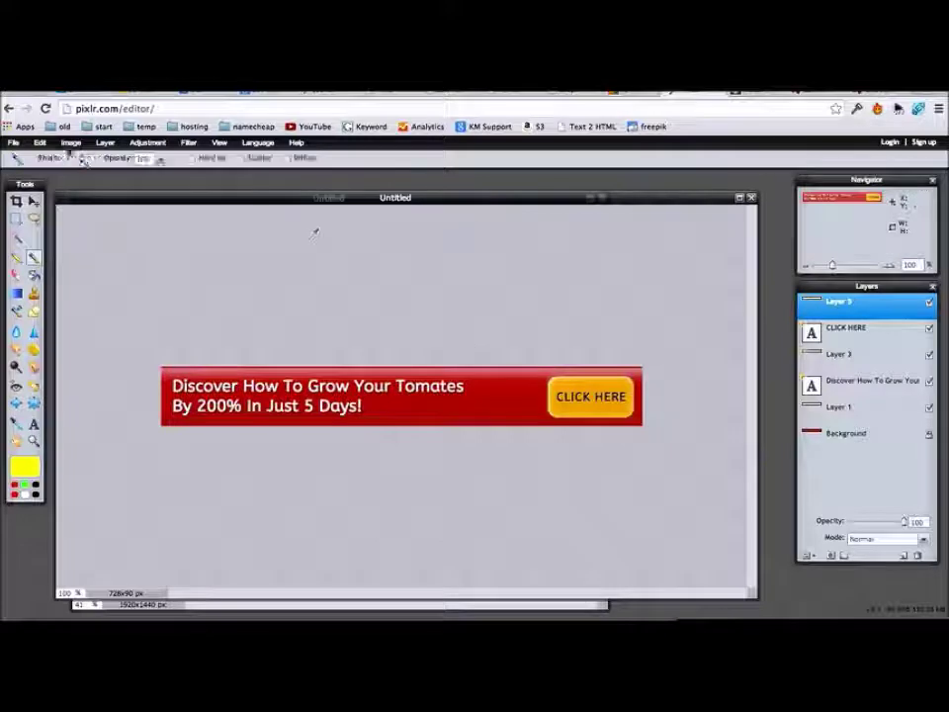
click(84, 159)
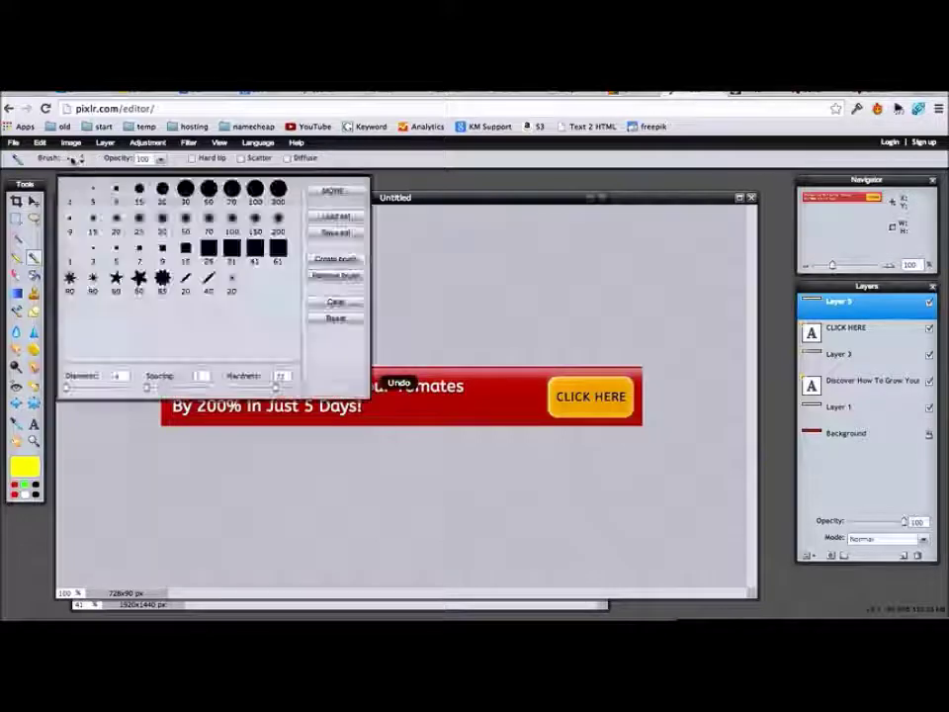
click(92, 193)
mouse_move(419, 420)
mouse_down()
mouse_move(488, 414)
mouse_move(482, 389)
mouse_move(504, 412)
mouse_move(497, 394)
mouse_up()
key(ctrl+z)
key(ctrl+z)
key(ctrl+y)
key(ctrl+z)
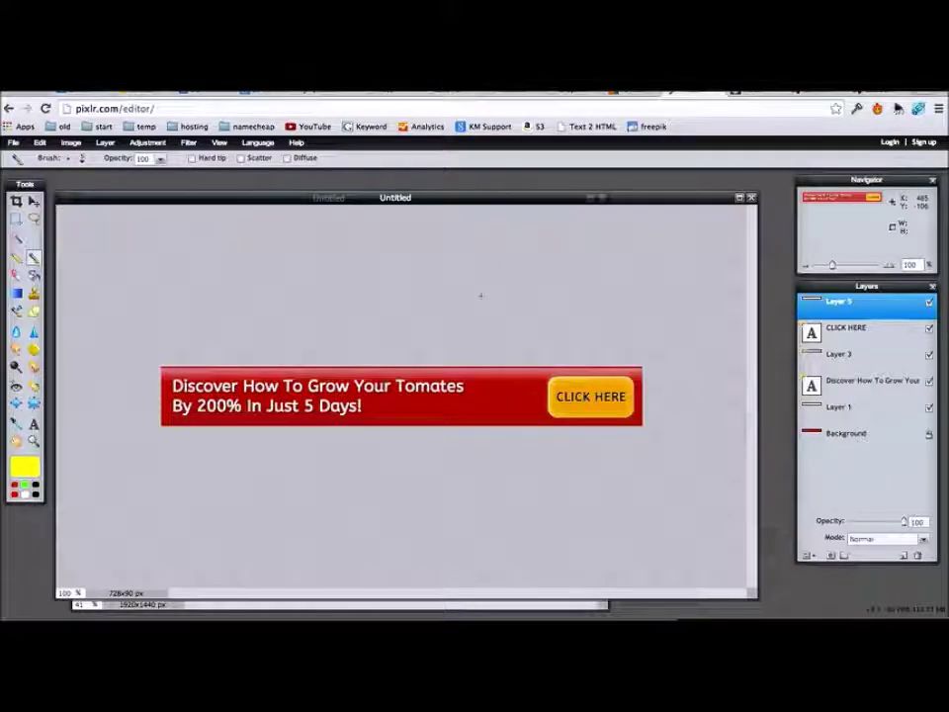
Change the brush colour from yellow to white
click(26, 467)
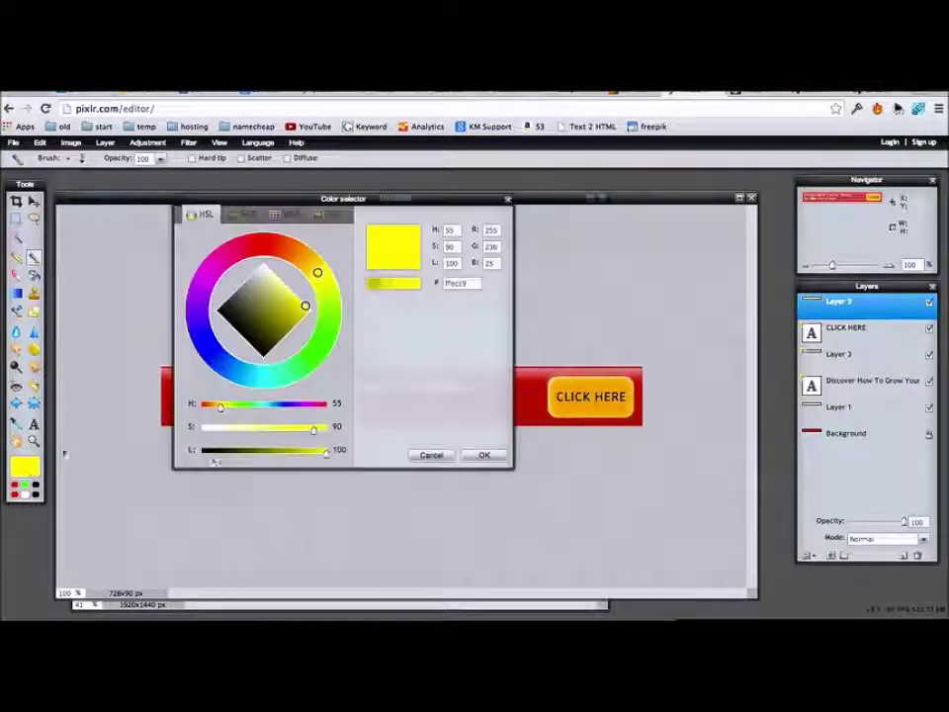
drag(263, 269, 254, 227)
click(495, 457)
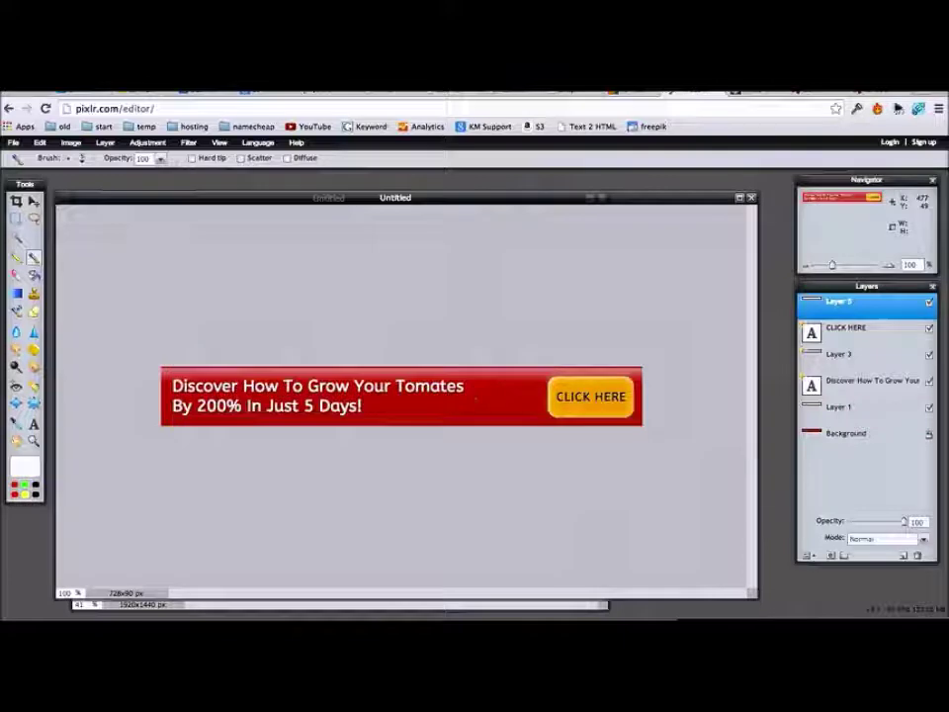
Try white strokes between the headline and the button with the size 5 brush, and undo them
key(ctrl+z)
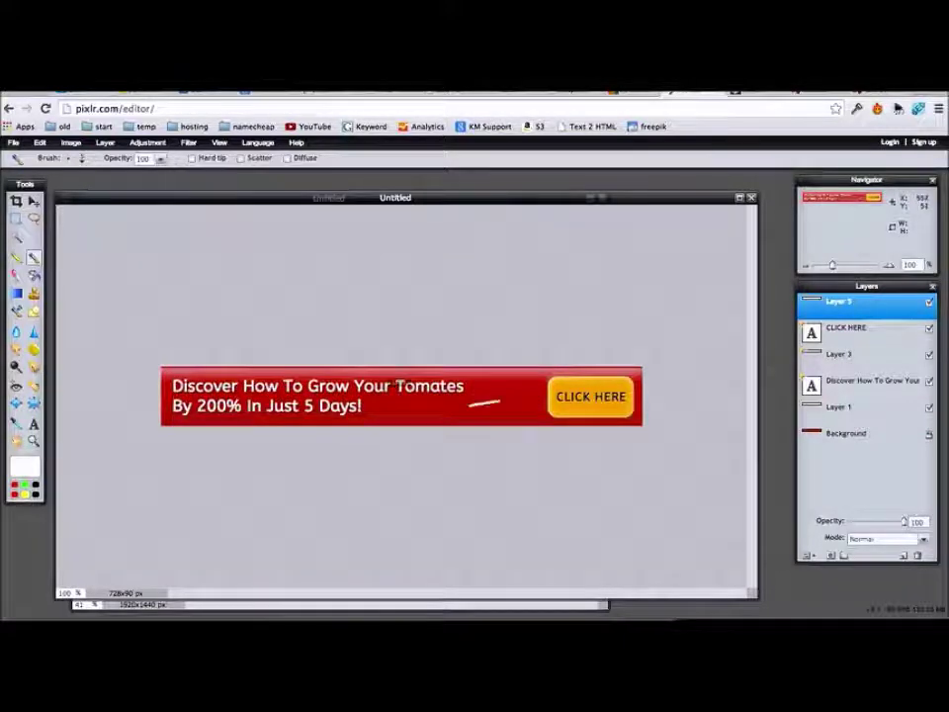
key(ctrl+z)
drag(450, 405, 534, 396)
key(ctrl+z)
Lower the brush hardness, try a white stroke towards the button, and undo it
click(70, 158)
drag(259, 394, 255, 390)
mouse_move(403, 387)
mouse_down()
mouse_move(504, 393)
mouse_move(472, 400)
mouse_move(492, 408)
mouse_move(549, 391)
mouse_up()
key(ctrl+z)
key(ctrl+z)
Try a white scribble beside the button with the size 5 brush at hardness 84, and undo it
click(161, 158)
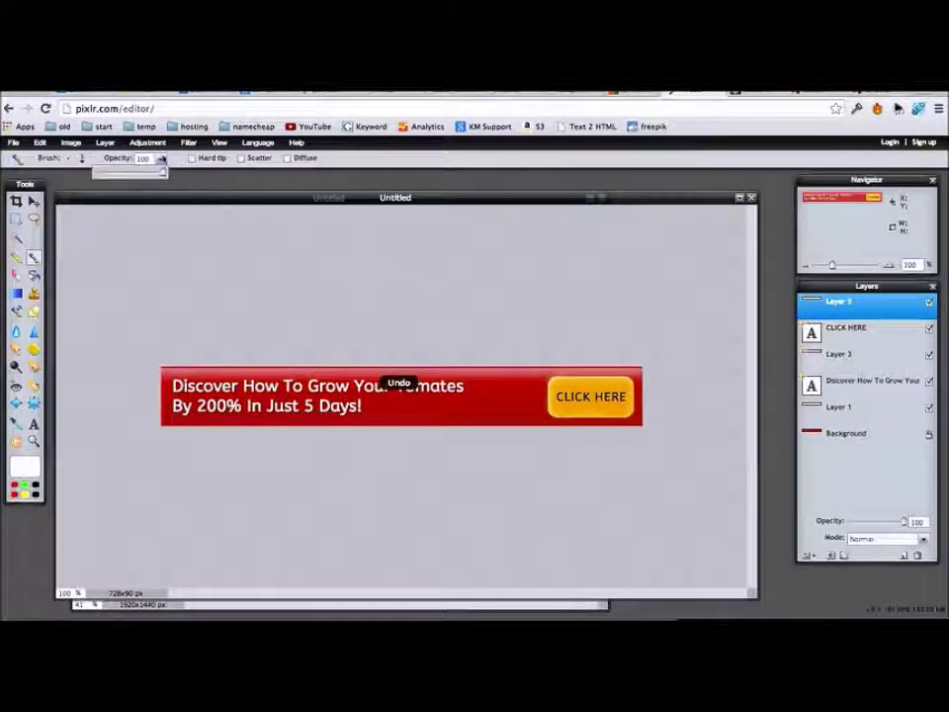
click(70, 158)
drag(433, 401, 534, 397)
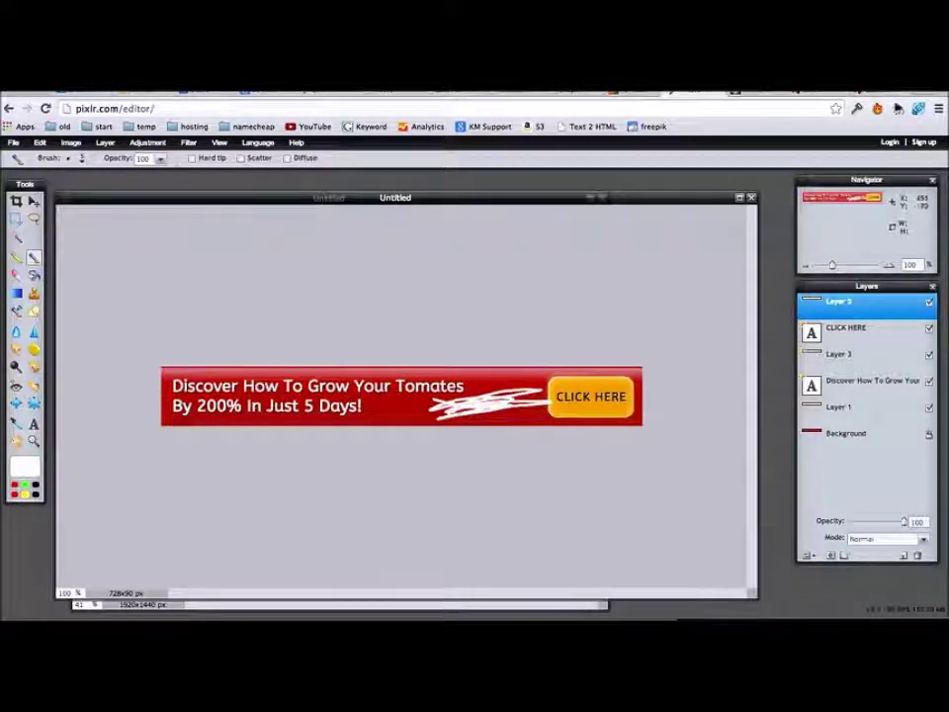
key(ctrl+z)
Adjust the brush diameter slightly, try another white stroke towards the button, and undo it
click(70, 158)
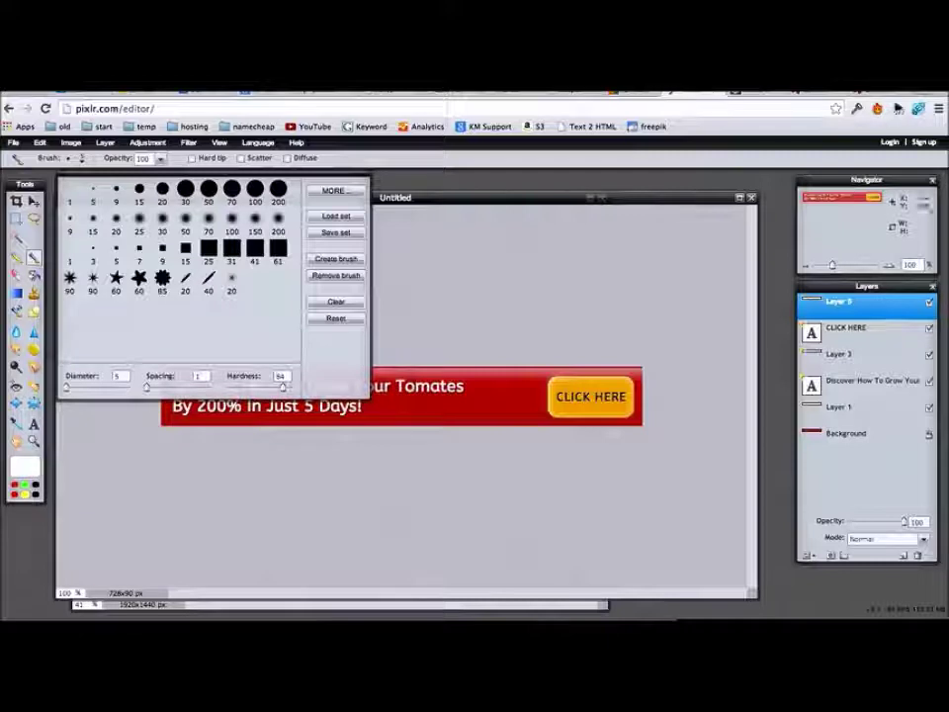
drag(67, 391, 68, 389)
drag(472, 405, 542, 387)
key(ctrl+z)
Draw a white arrow pointing at the "CLICK HERE" button with the soft size 20 brush reduced to a diameter of about 11
click(83, 158)
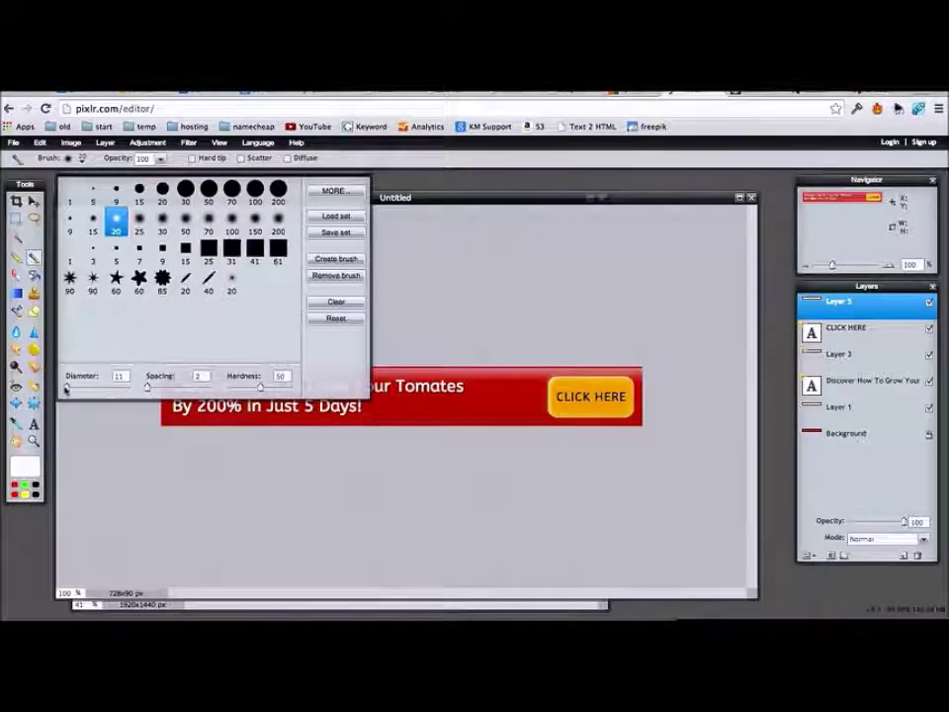
mouse_move(453, 387)
mouse_down()
mouse_move(553, 399)
mouse_move(474, 411)
mouse_move(535, 397)
mouse_up()
key(ctrl+z)
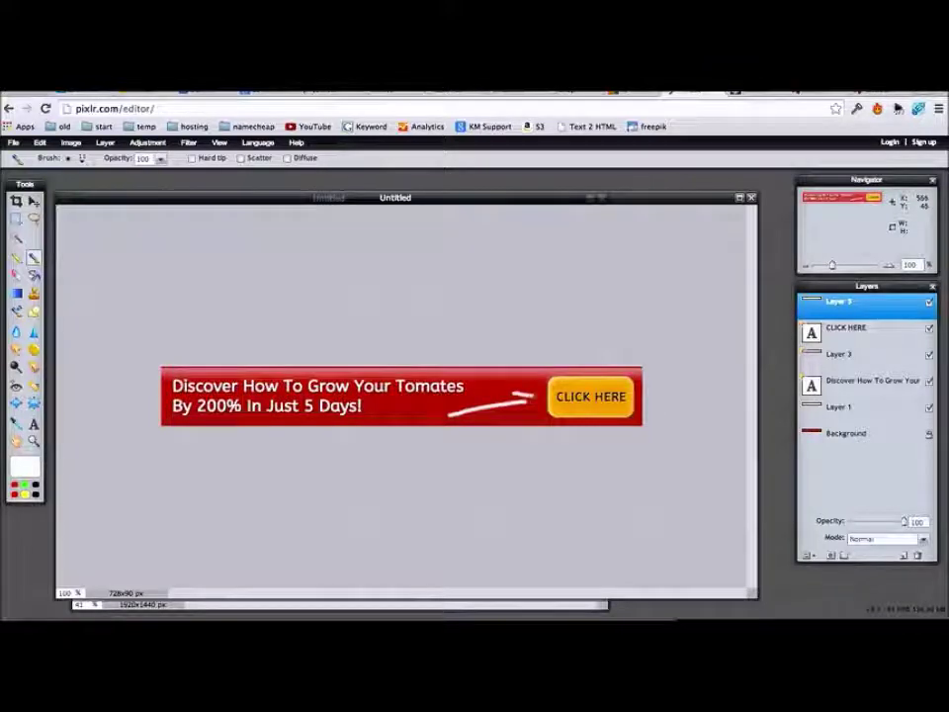
key(ctrl+z)
key(ctrl+y)
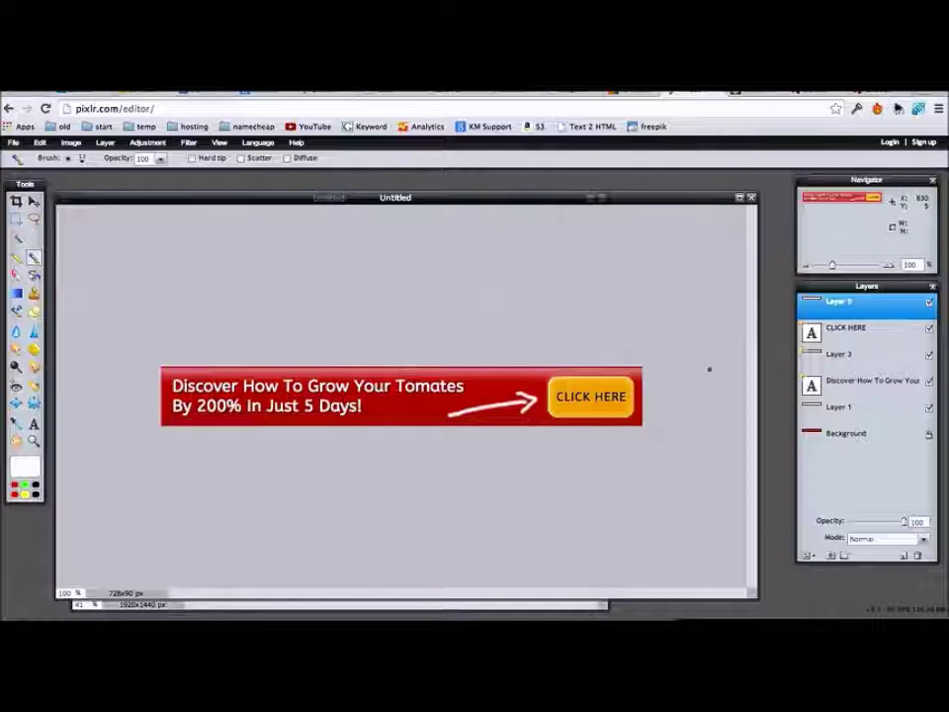
Shrink the white arrow with Free transform and move it right beside the "CLICK HERE" button
click(105, 142)
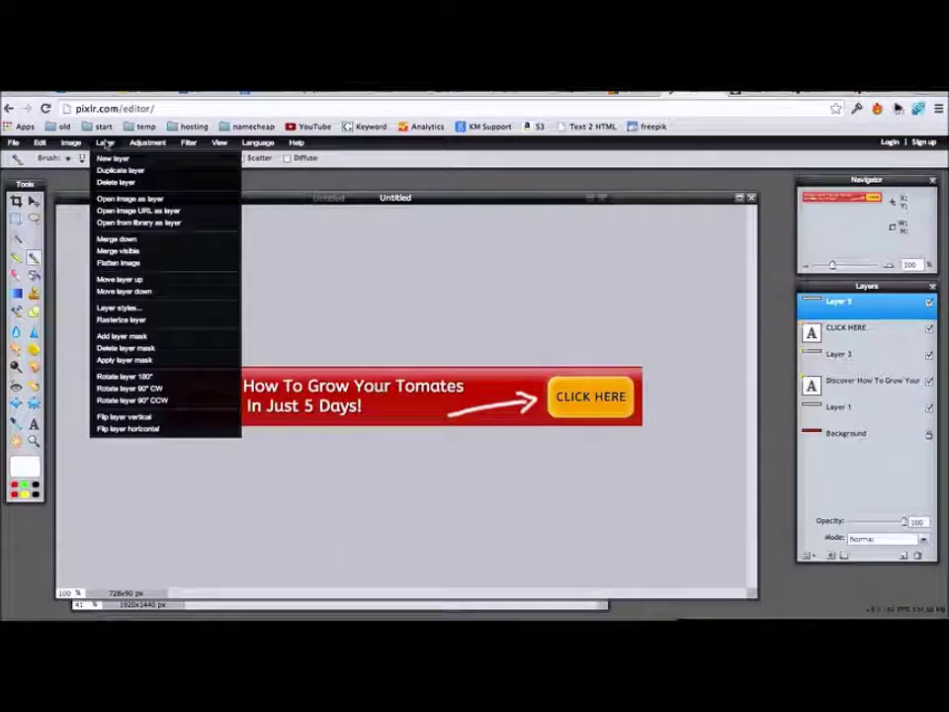
mouse_move(40, 142)
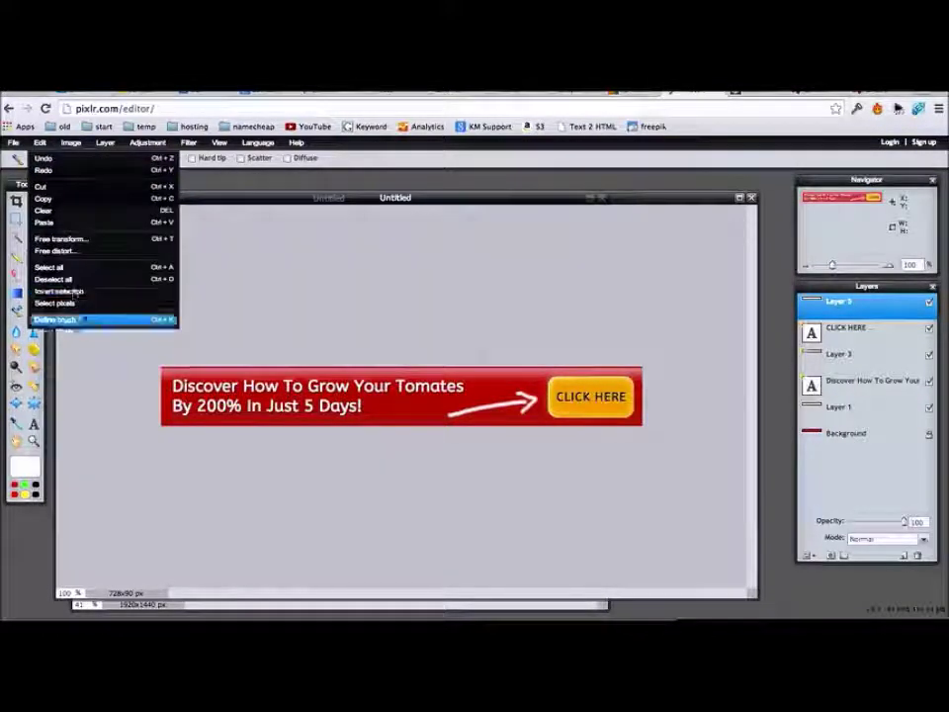
click(59, 238)
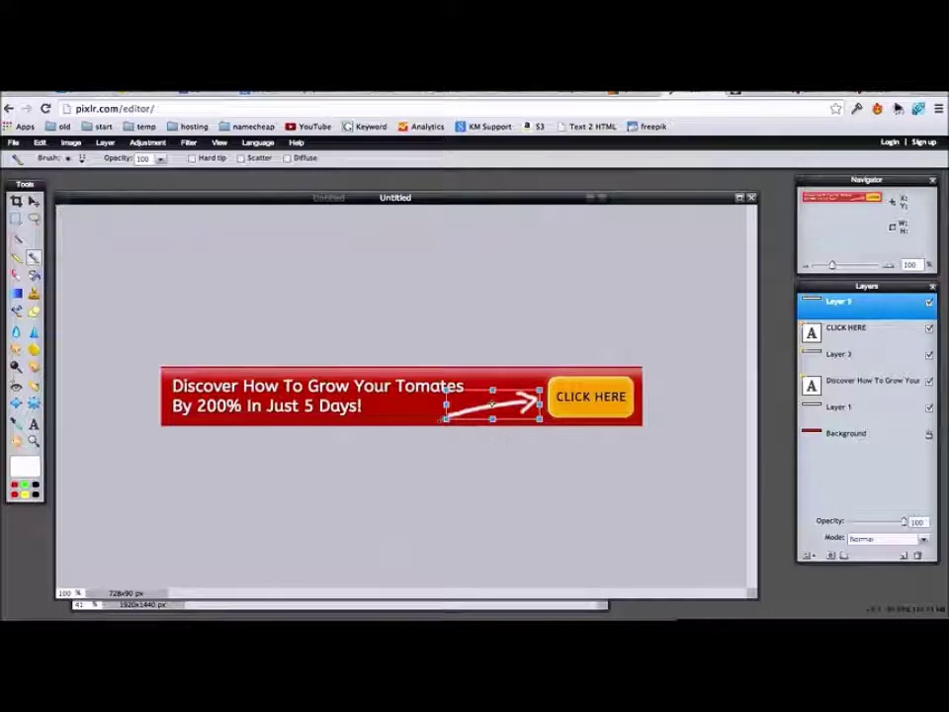
drag(447, 418, 463, 413)
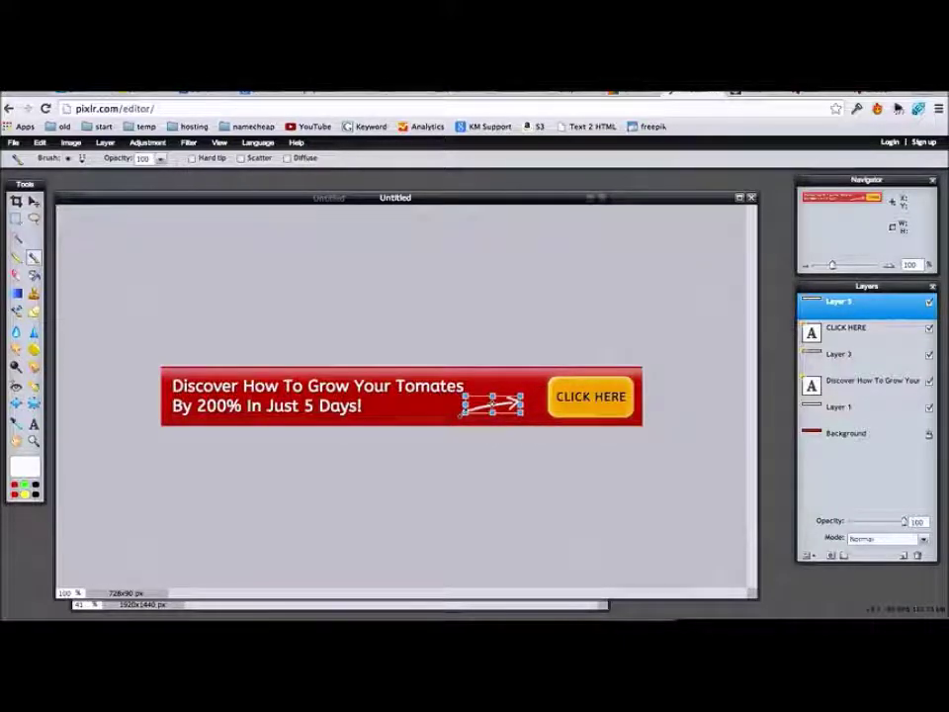
key(v)
click(432, 402)
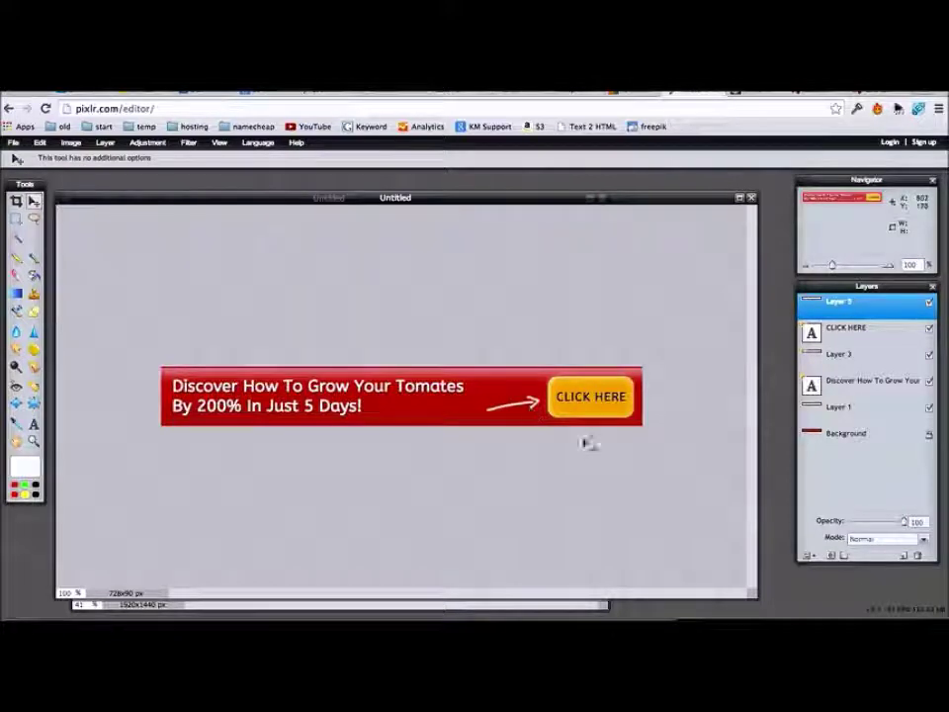
Try the Hardlight and Alpha blend modes on the arrow's layer
click(869, 542)
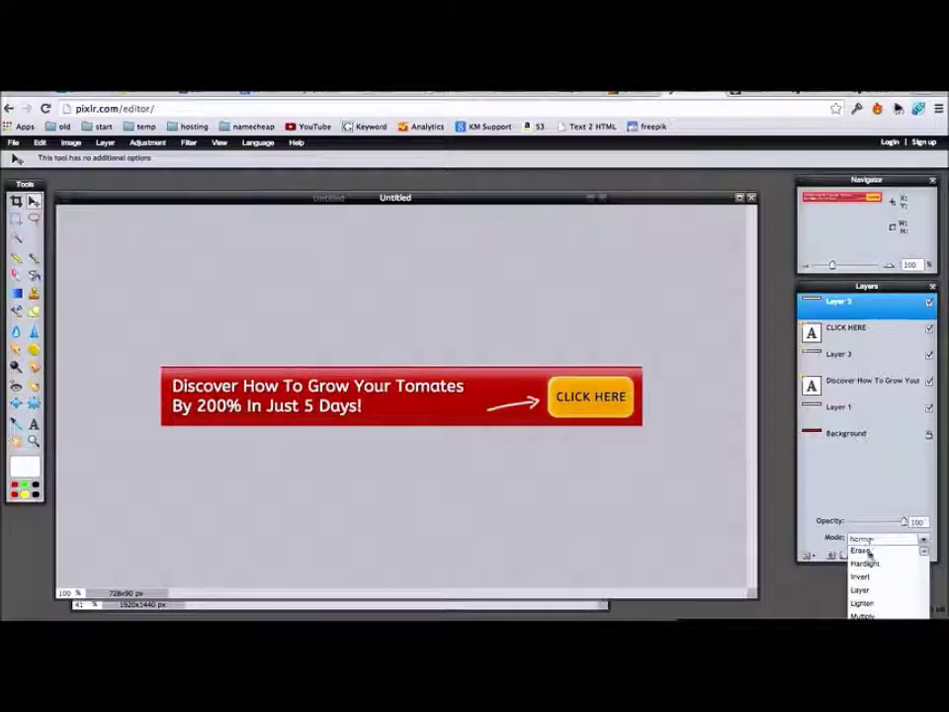
click(898, 571)
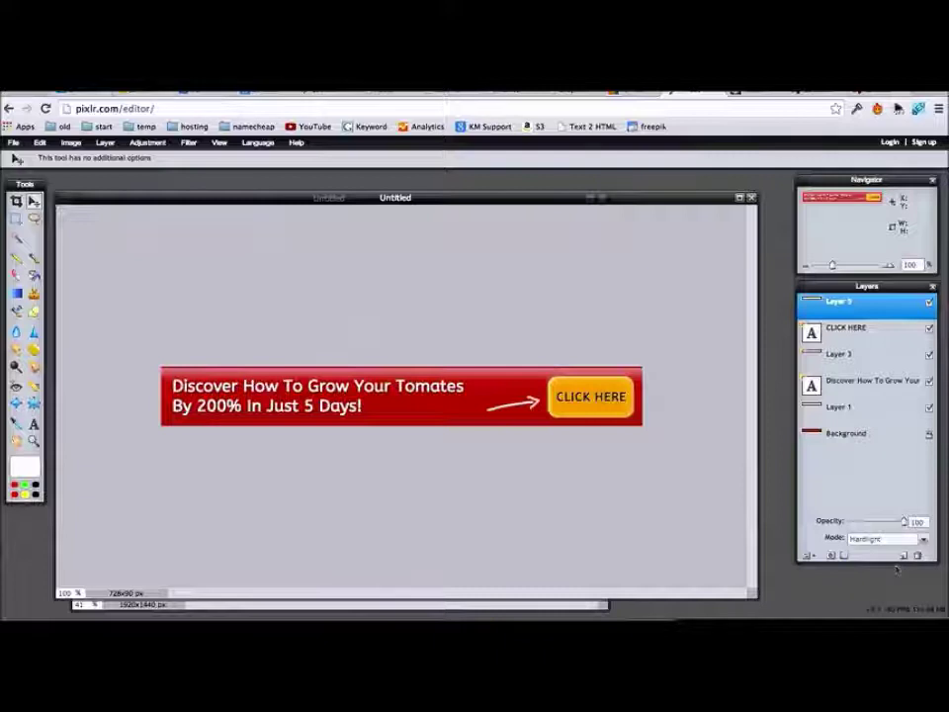
click(923, 542)
scroll(895, 563, up, 3)
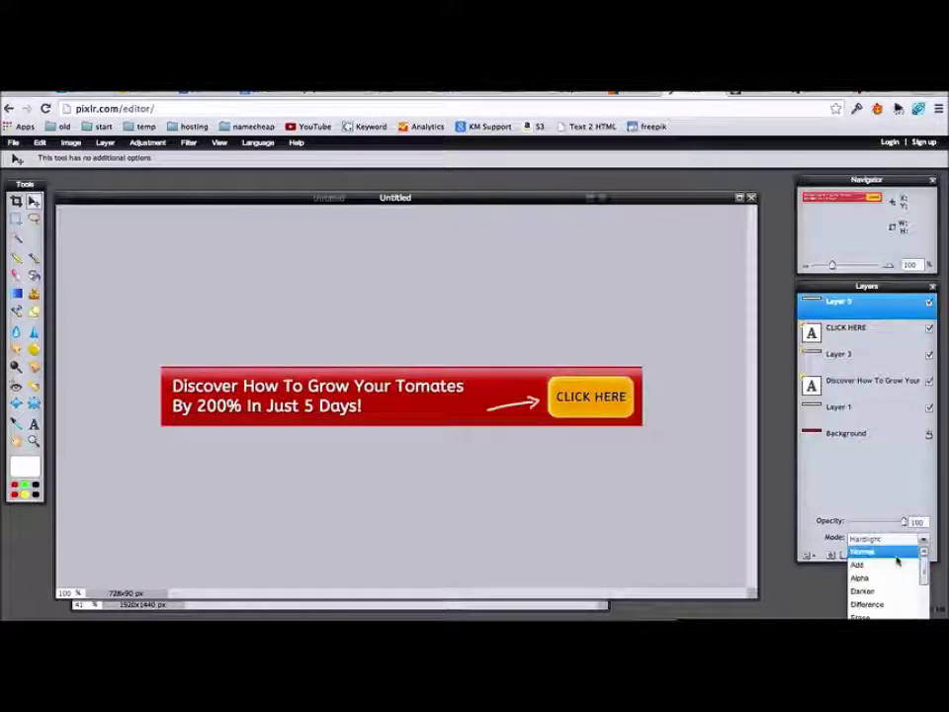
click(886, 575)
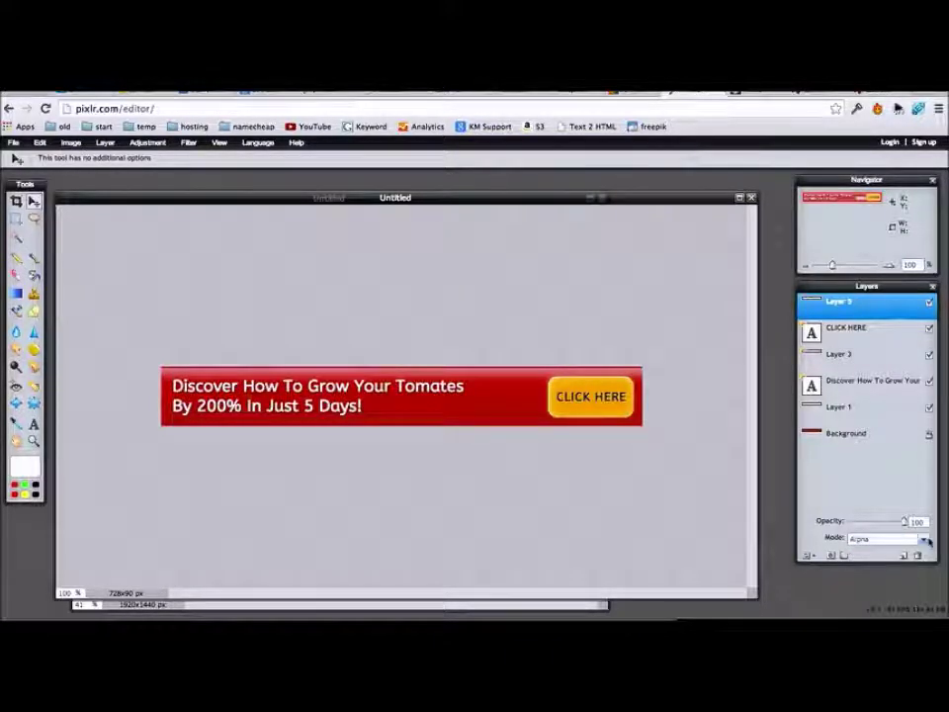
Set the arrow layer's blend mode to Add and its opacity to 20
click(903, 541)
click(876, 564)
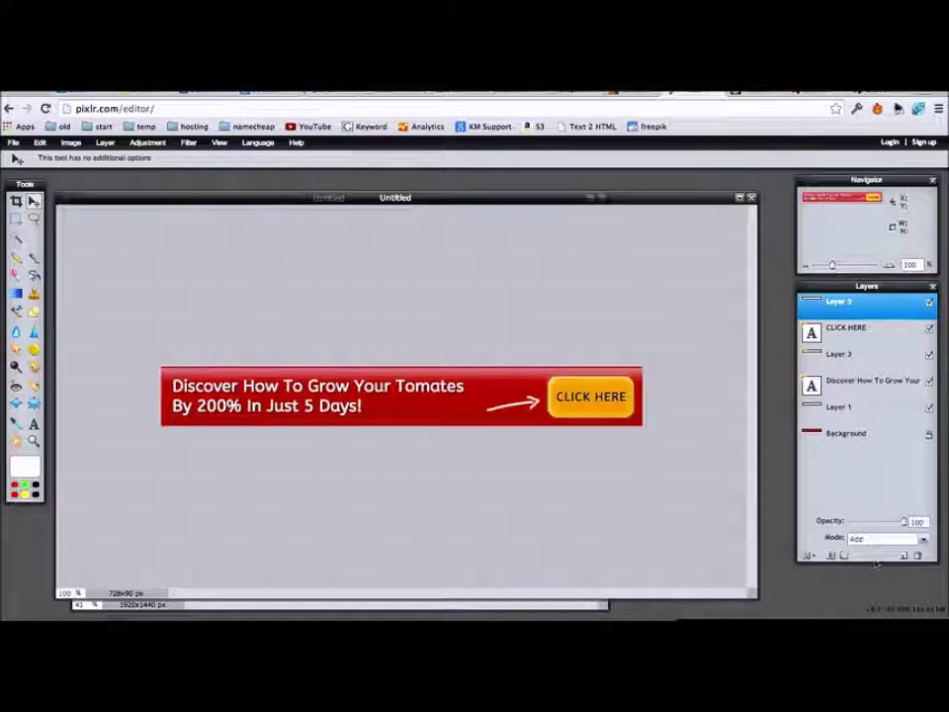
click(922, 538)
click(857, 535)
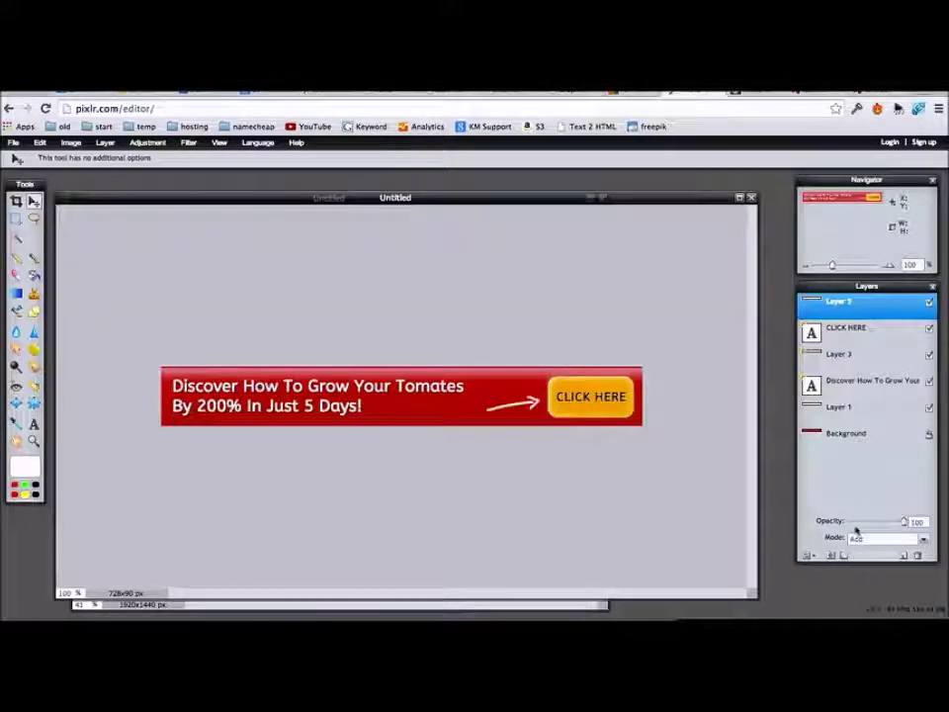
click(862, 523)
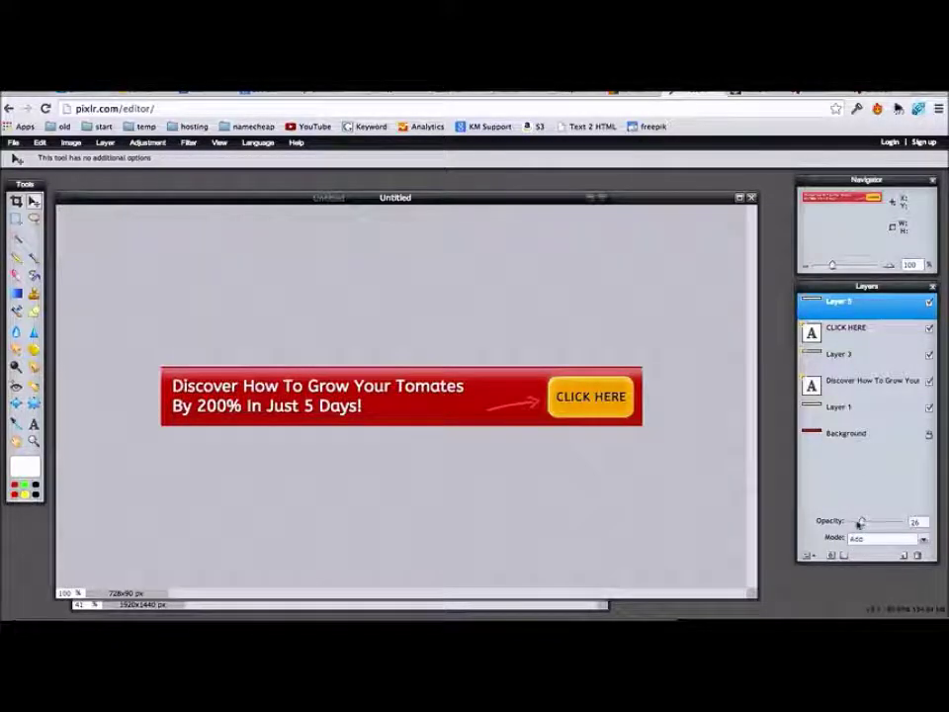
drag(852, 523, 858, 524)
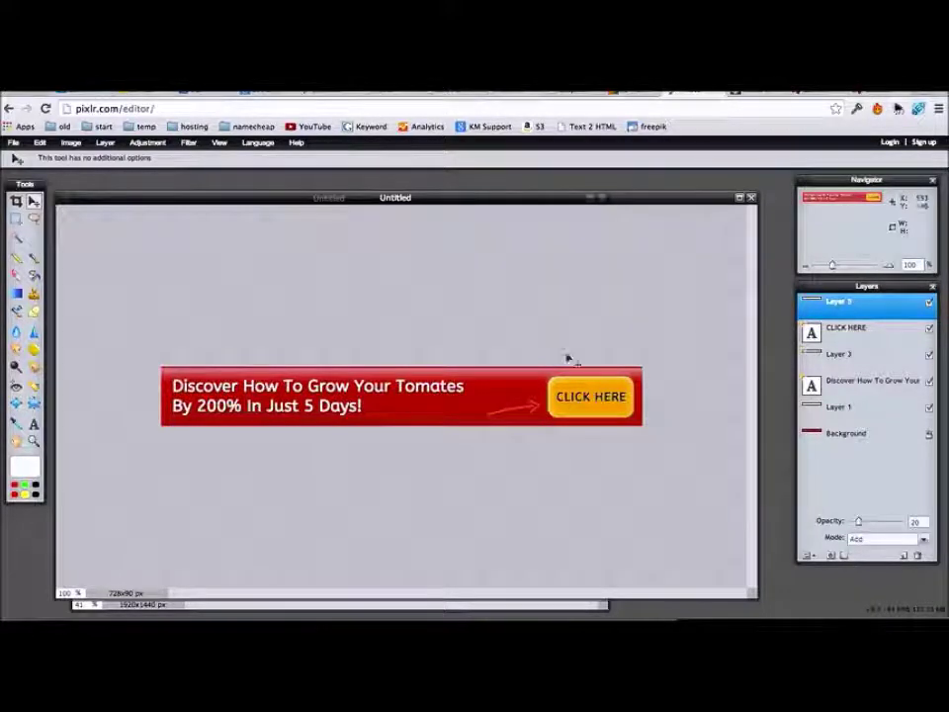
Duplicate the arrow's layer and move the copy up above the original arrow
right_click(857, 306)
click(712, 312)
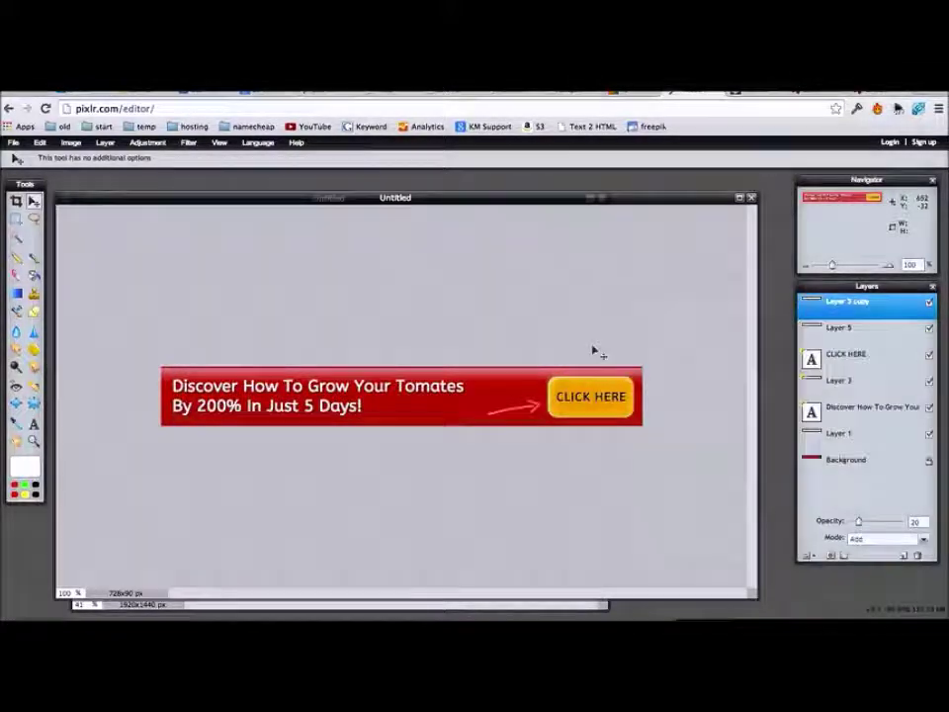
drag(532, 428, 533, 395)
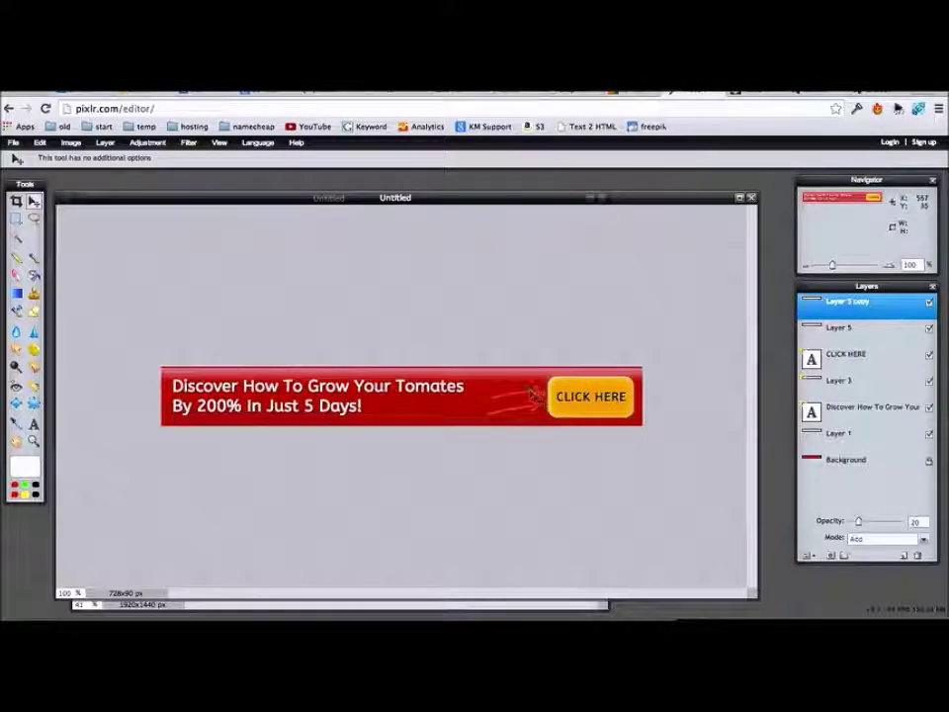
Flip the upper arrow copy vertically so it mirrors the lower arrow
click(39, 142)
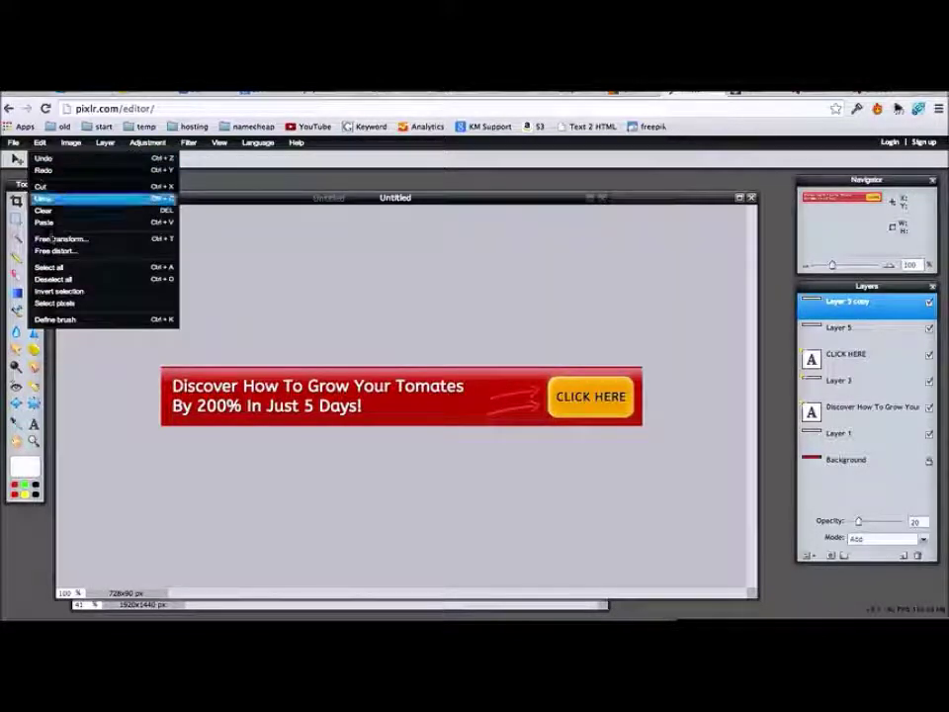
click(105, 143)
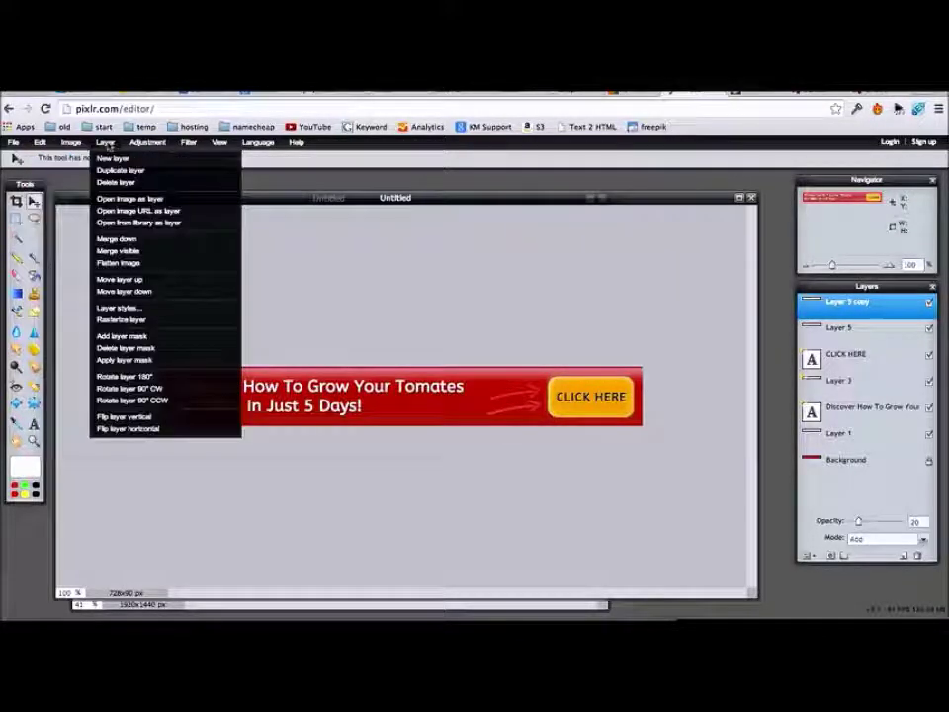
click(127, 429)
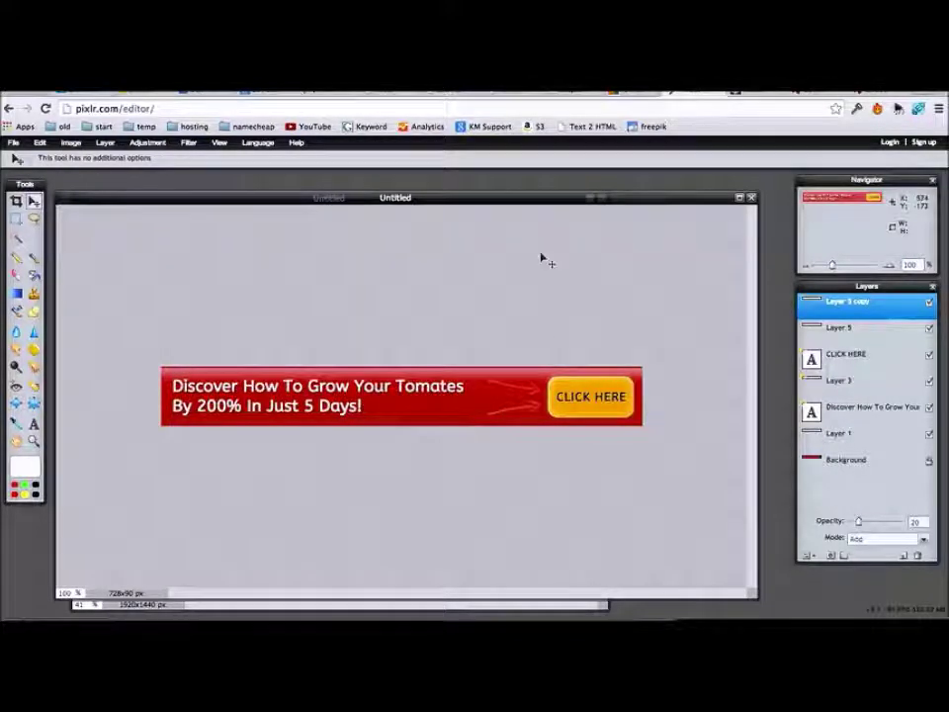
Switch to the PublicDomainPictures.net page and search it for "TOMATO"
click(746, 93)
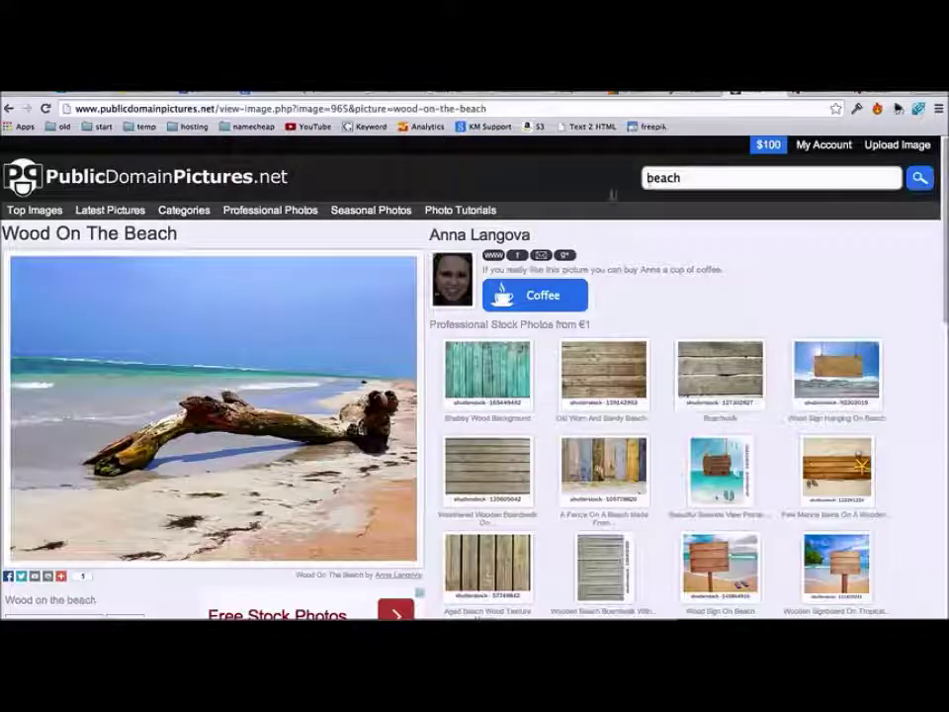
click(649, 178)
double_click(648, 178)
text(TOMATO)
key(Return)
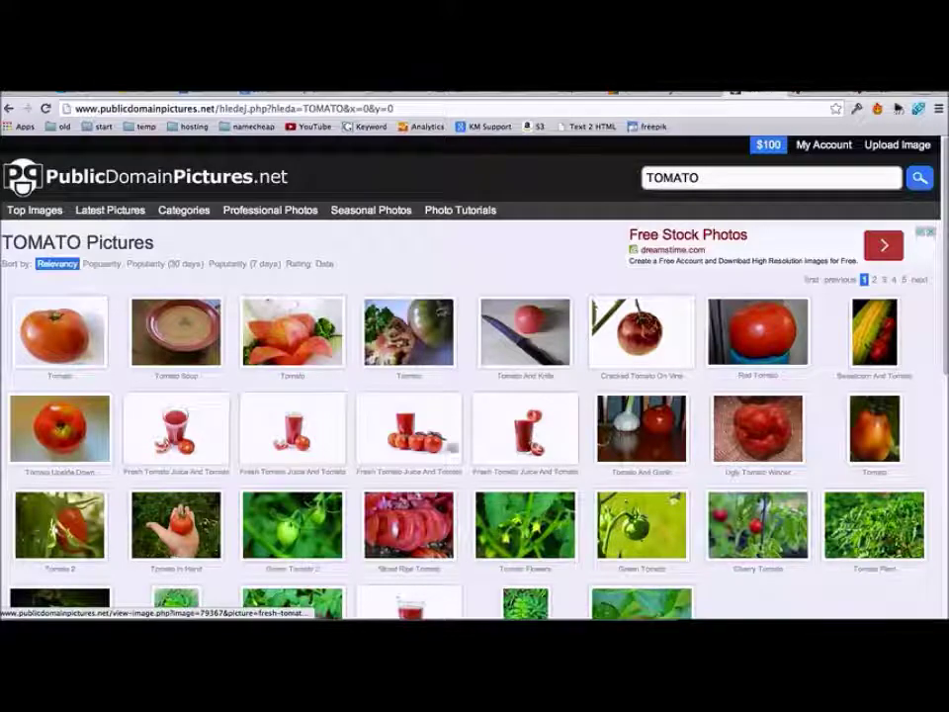
Open the "Tomato In Hand" picture from the search results and copy its image URL
scroll(287, 332, down, 4)
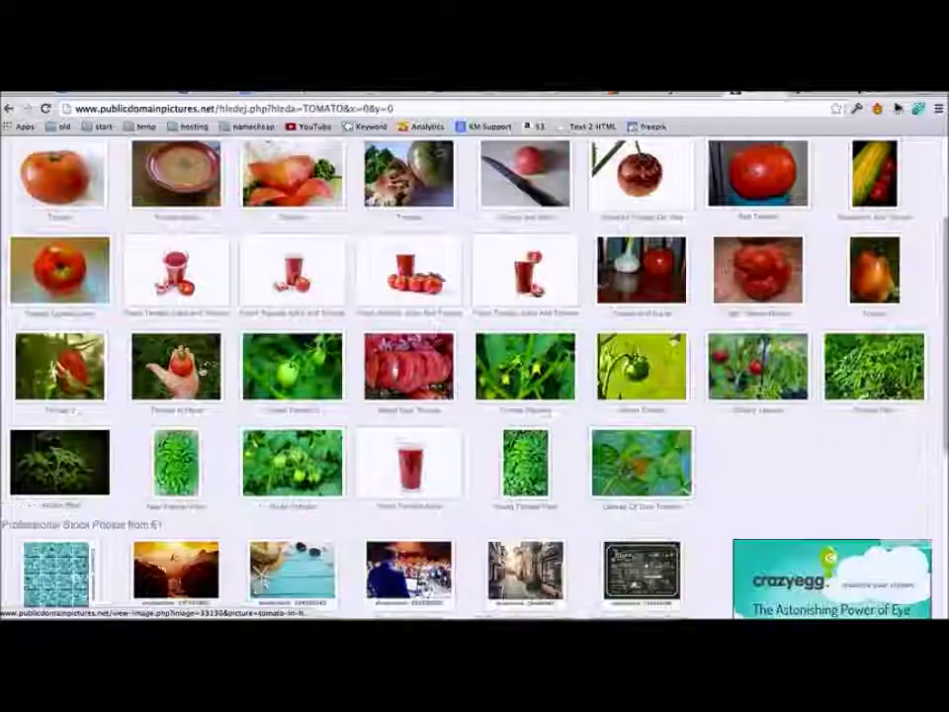
click(182, 367)
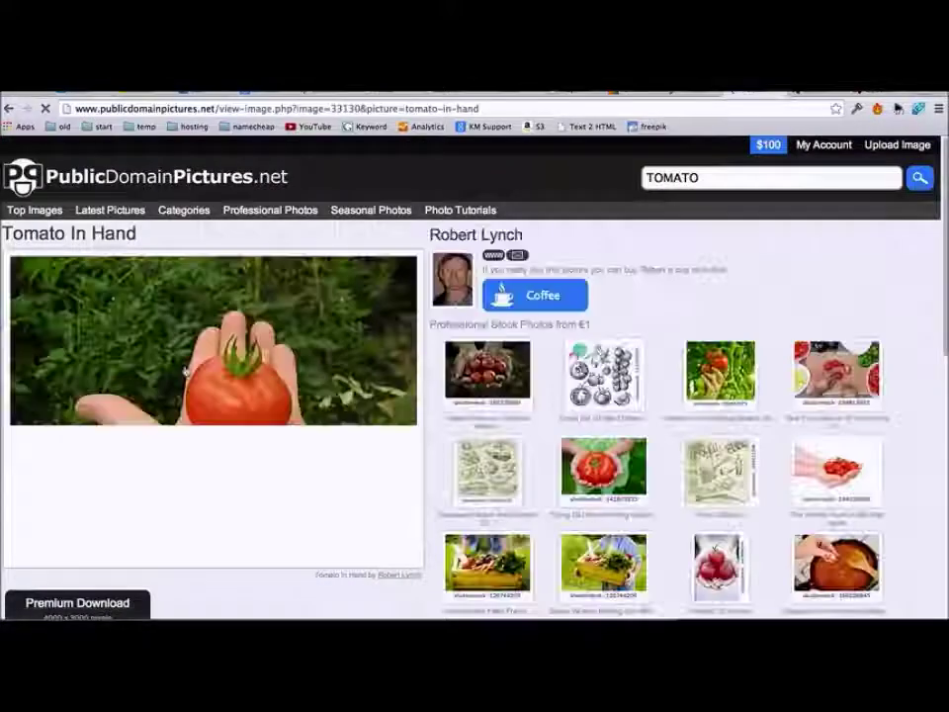
right_click(215, 363)
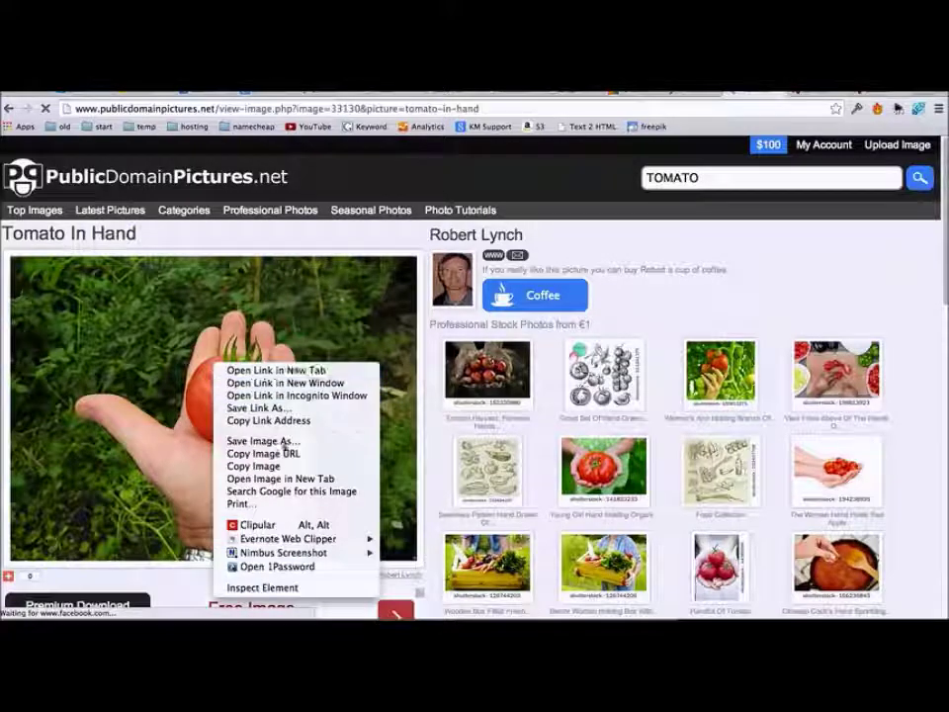
click(265, 453)
Return to the Pixlr editor and open the tomato-in-hand picture from the copied image URL
click(688, 94)
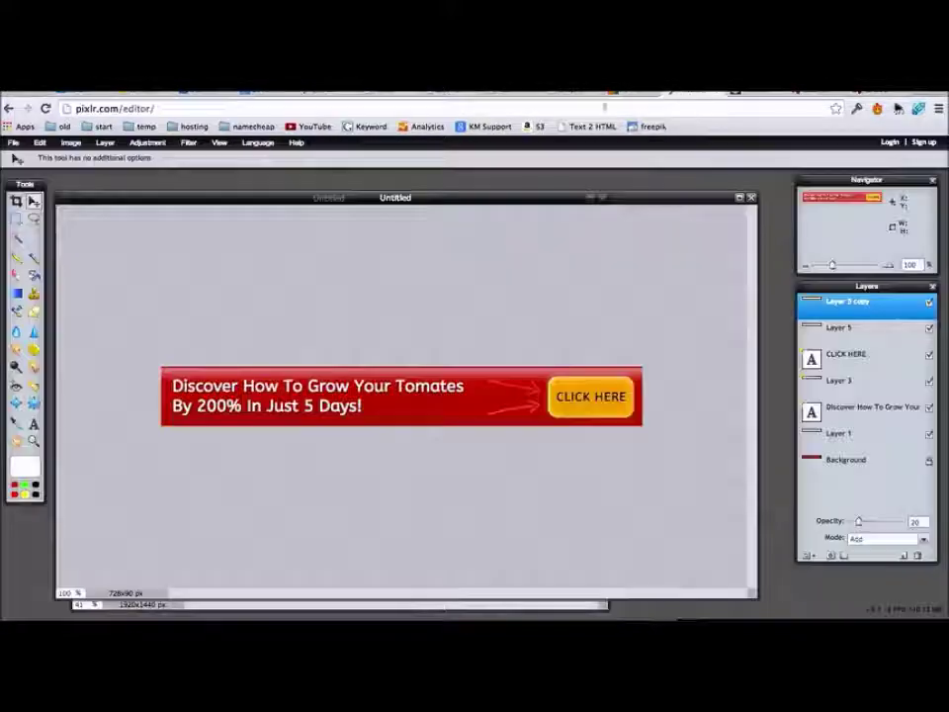
click(14, 142)
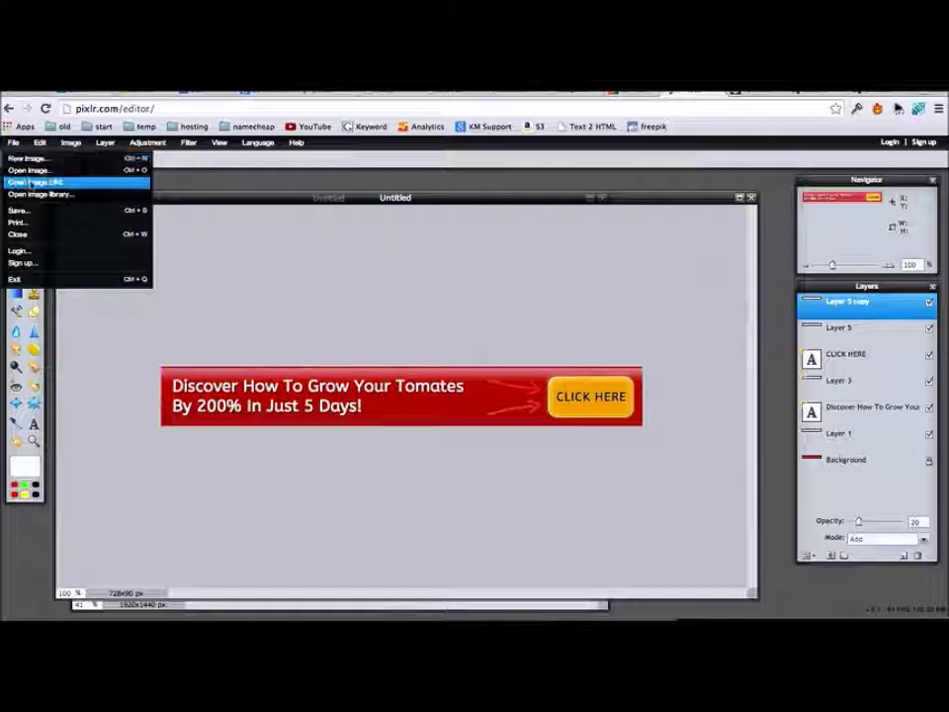
click(33, 183)
key(super+v)
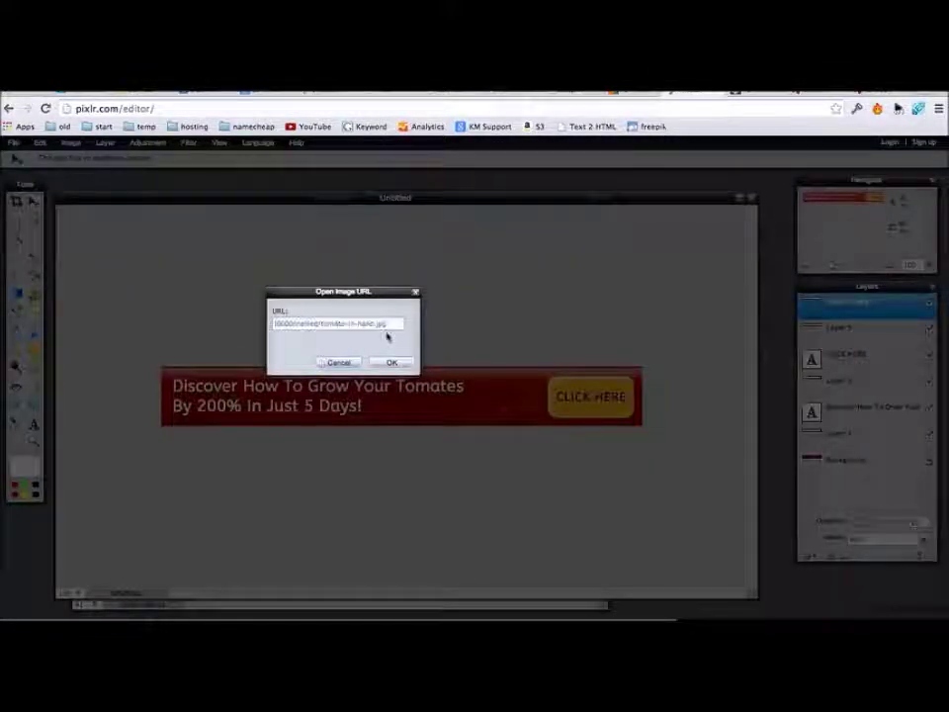
click(402, 364)
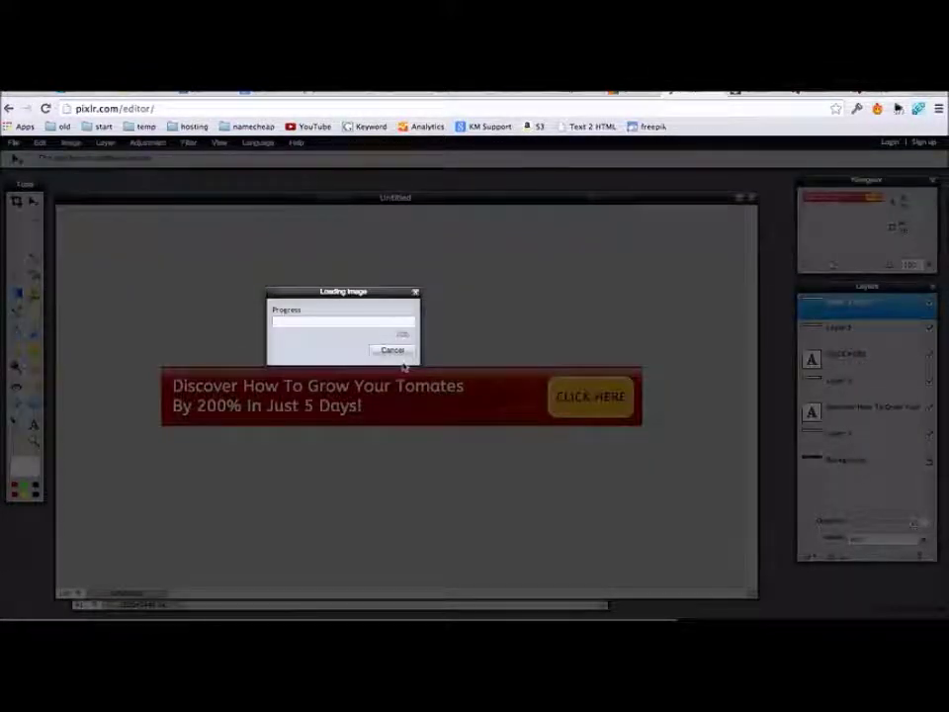
Make an elliptical selection of about 209 x 201 px around the tomato and copy it
key(m)
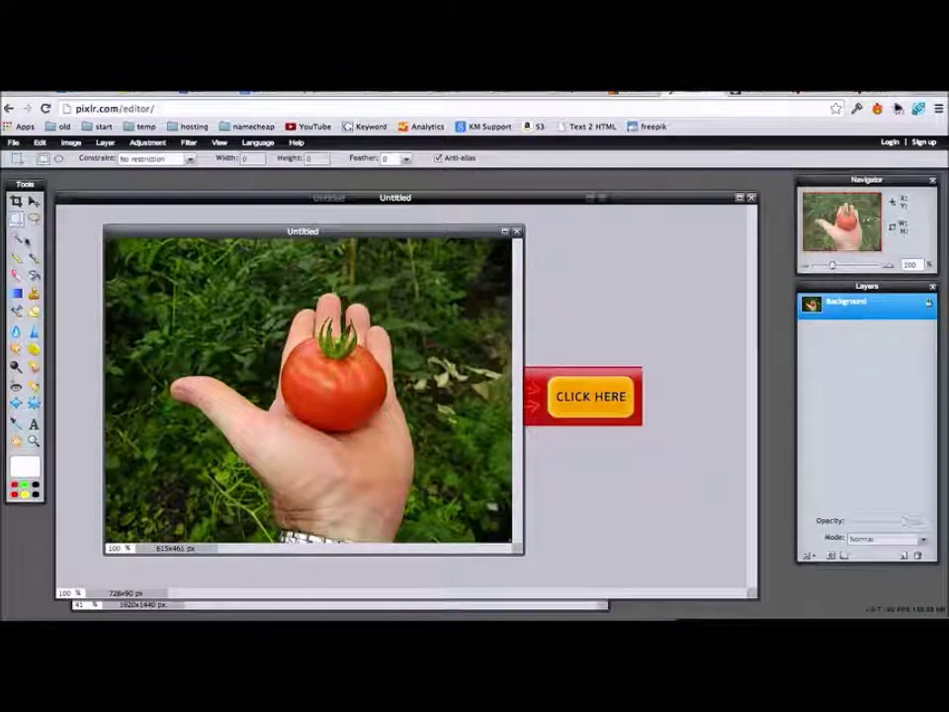
click(57, 159)
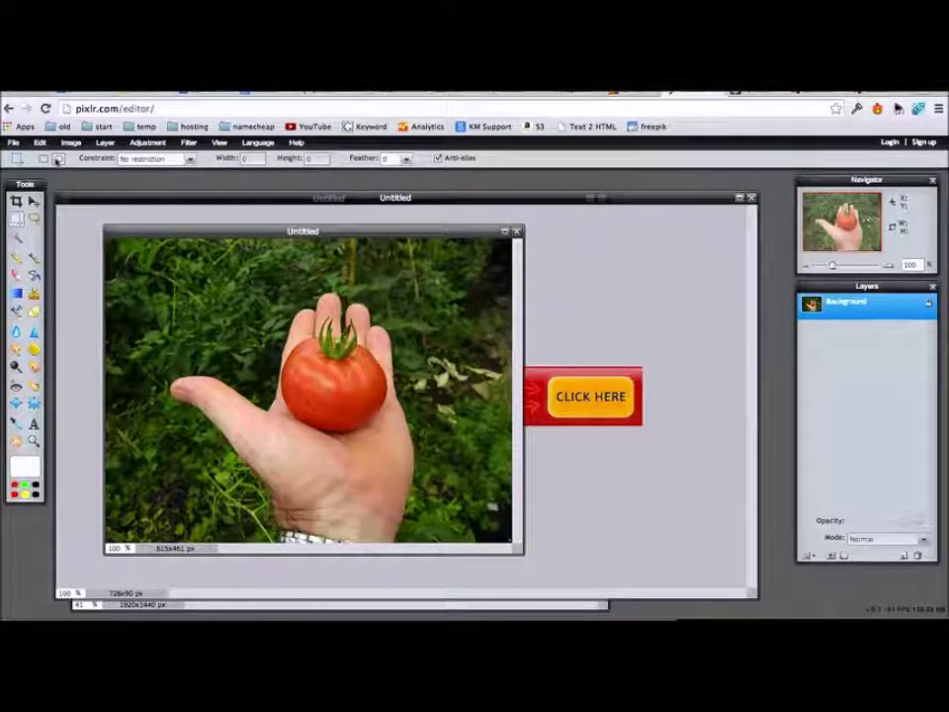
drag(324, 374, 270, 362)
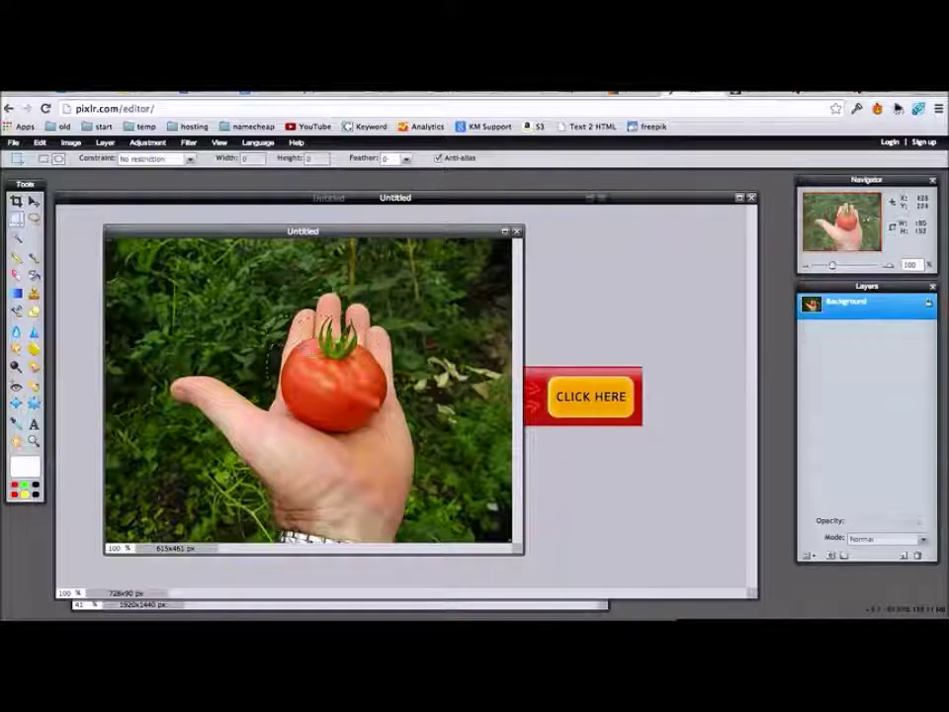
drag(391, 425, 404, 448)
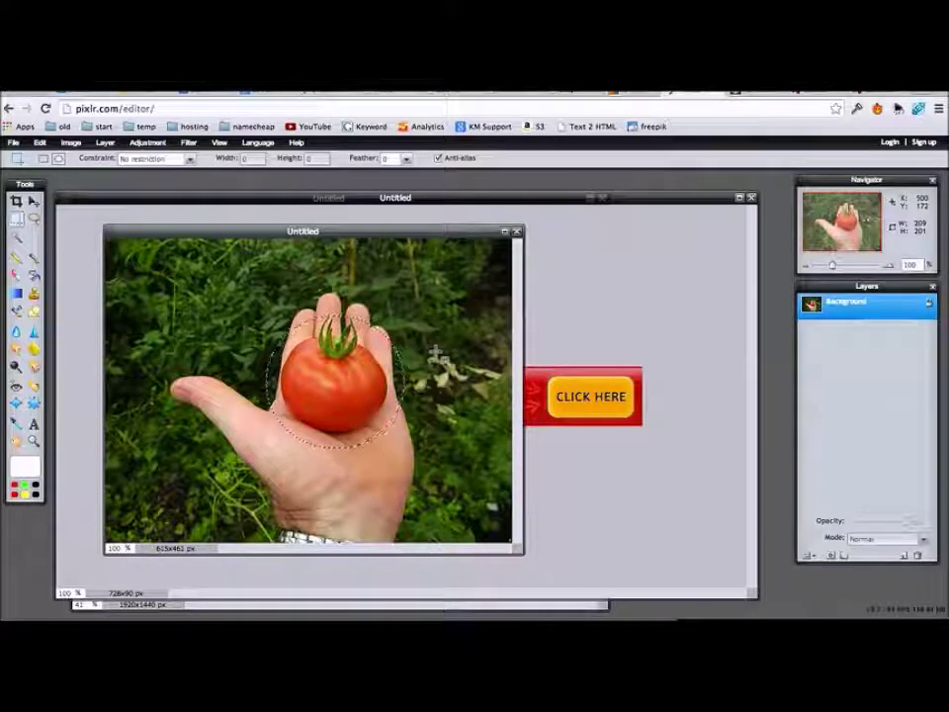
key(ctrl+c)
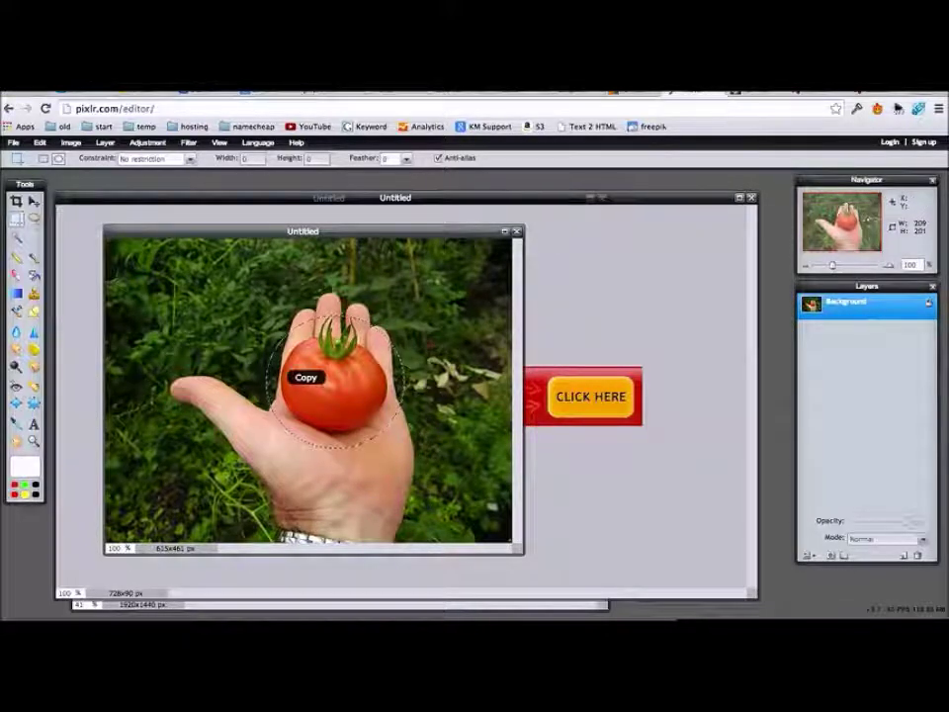
Paste the tomato into the banner and move it right, over the arrows and the "CLICK HERE" button's edge
click(647, 204)
key(ctrl+v)
key(v)
drag(392, 433, 507, 396)
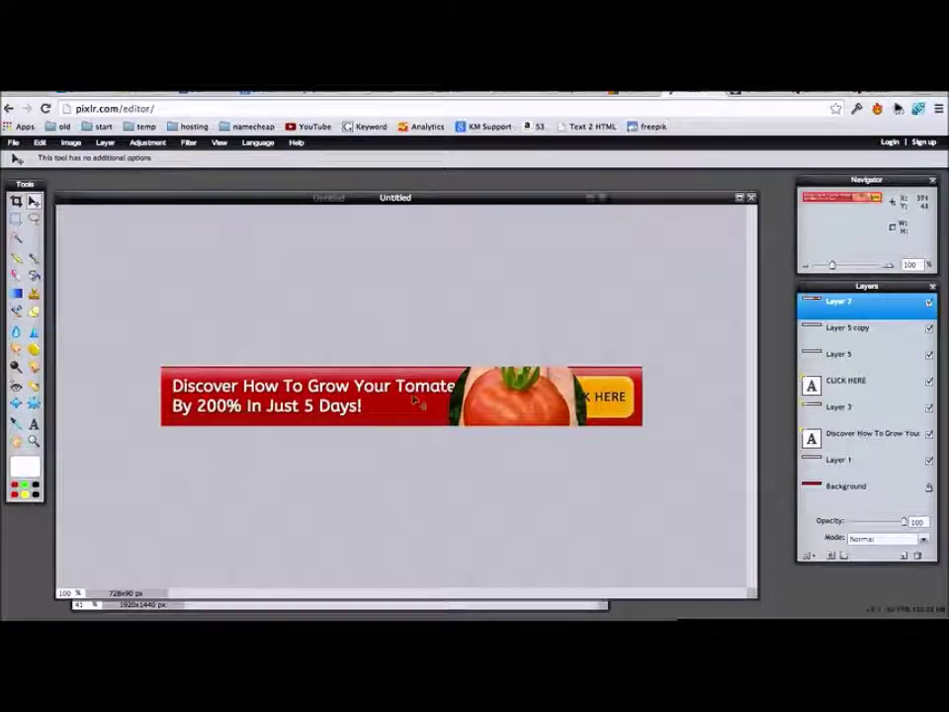
Open the headline text for editing and set its size to 24
click(397, 389)
click(543, 571)
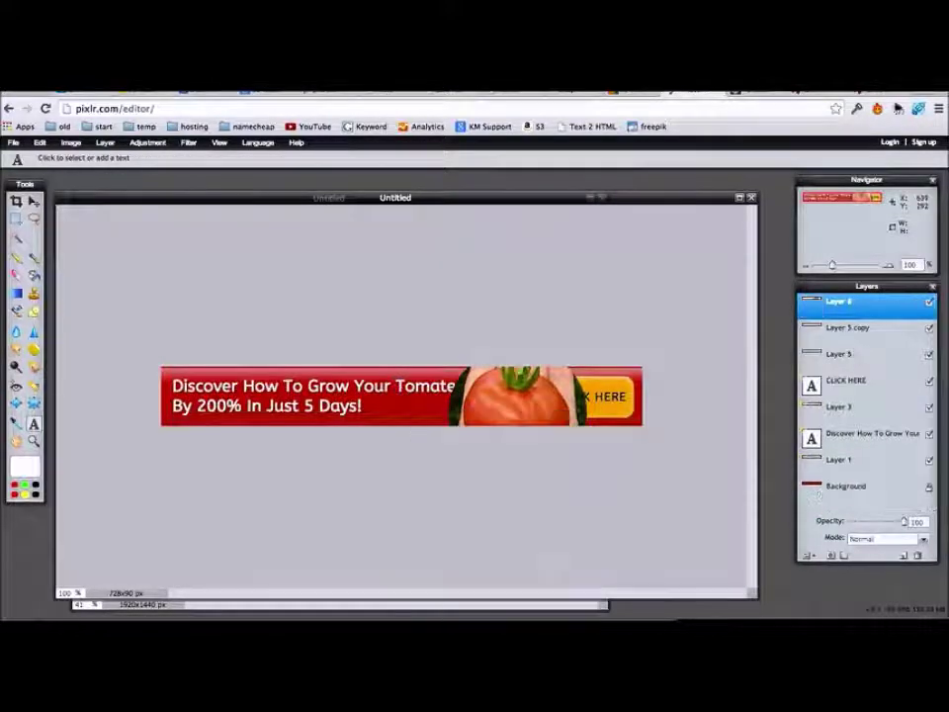
click(865, 435)
click(362, 400)
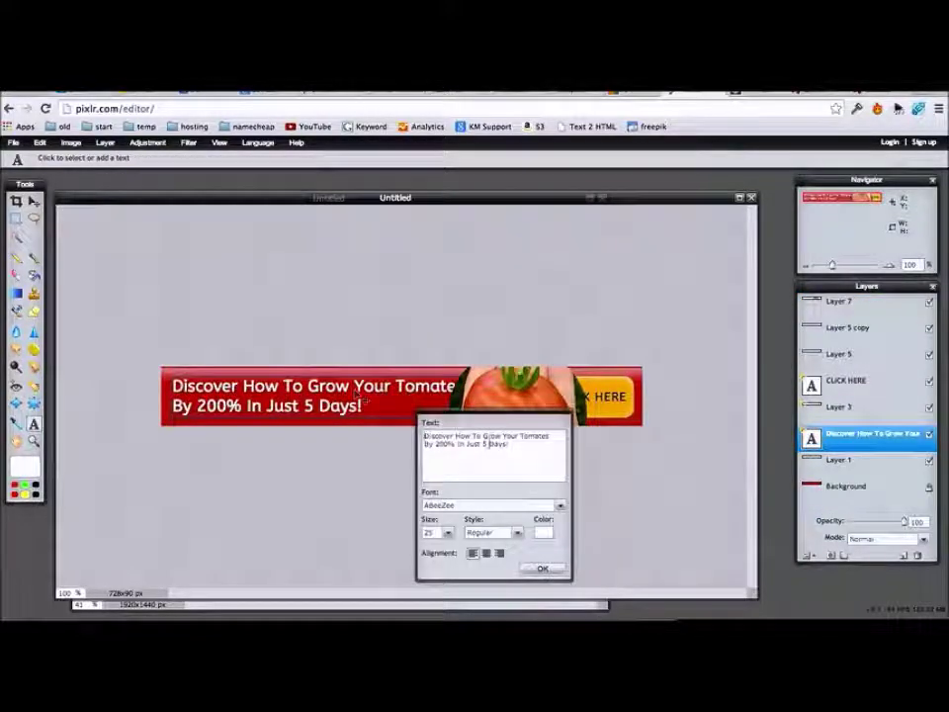
double_click(431, 532)
click(448, 533)
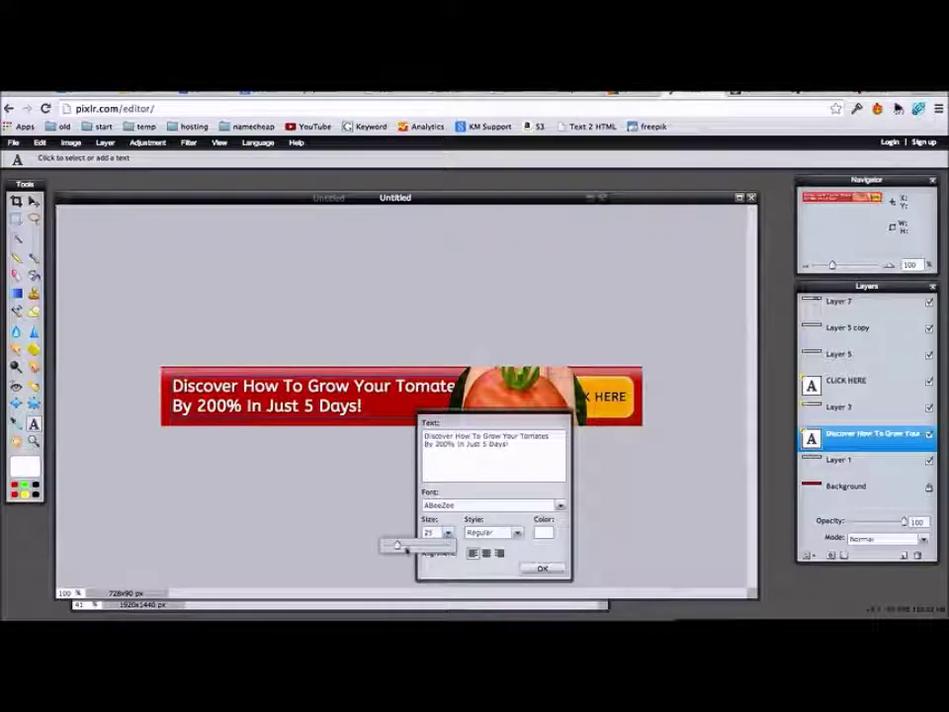
drag(397, 548, 391, 547)
Rewrap the headline to "Discover How To Grow Your" on line one and "Tomates By 200% In Just 5 Days!" on line two
click(517, 436)
click(427, 452)
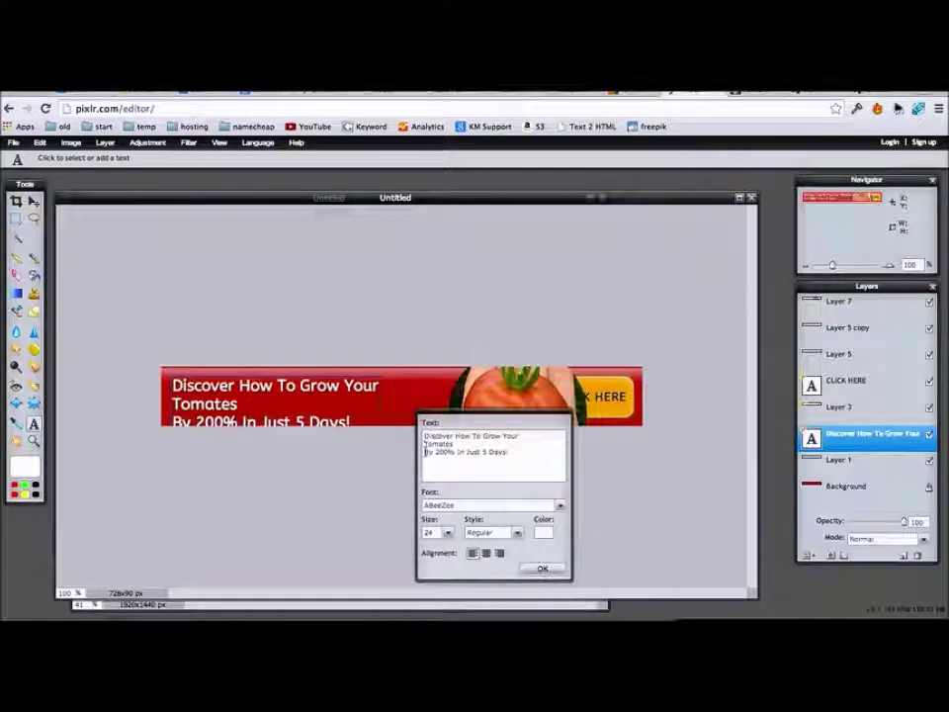
key(BackSpace)
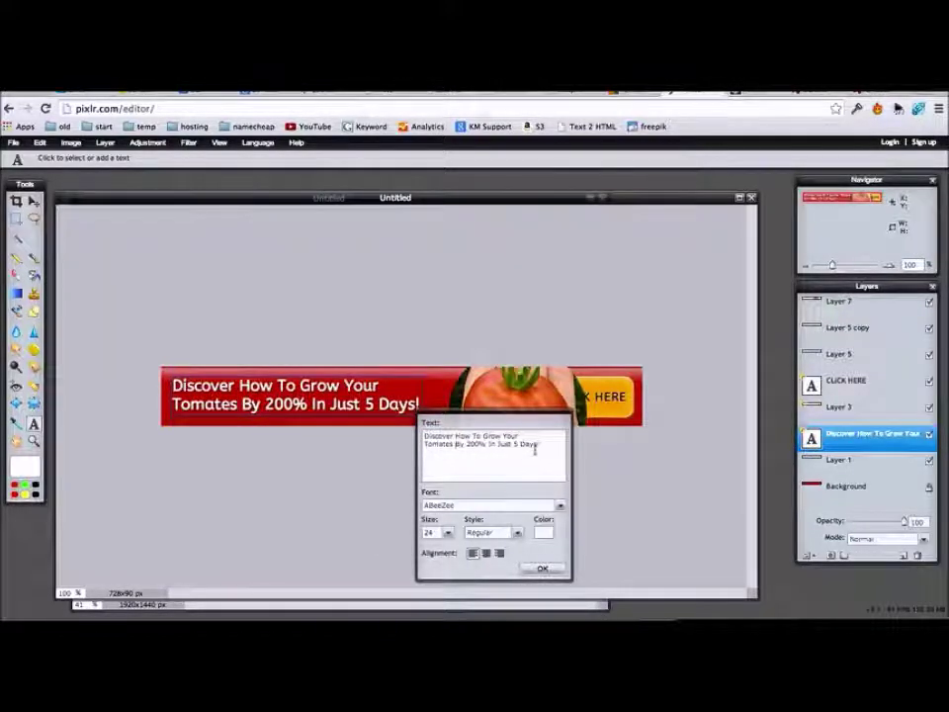
click(542, 567)
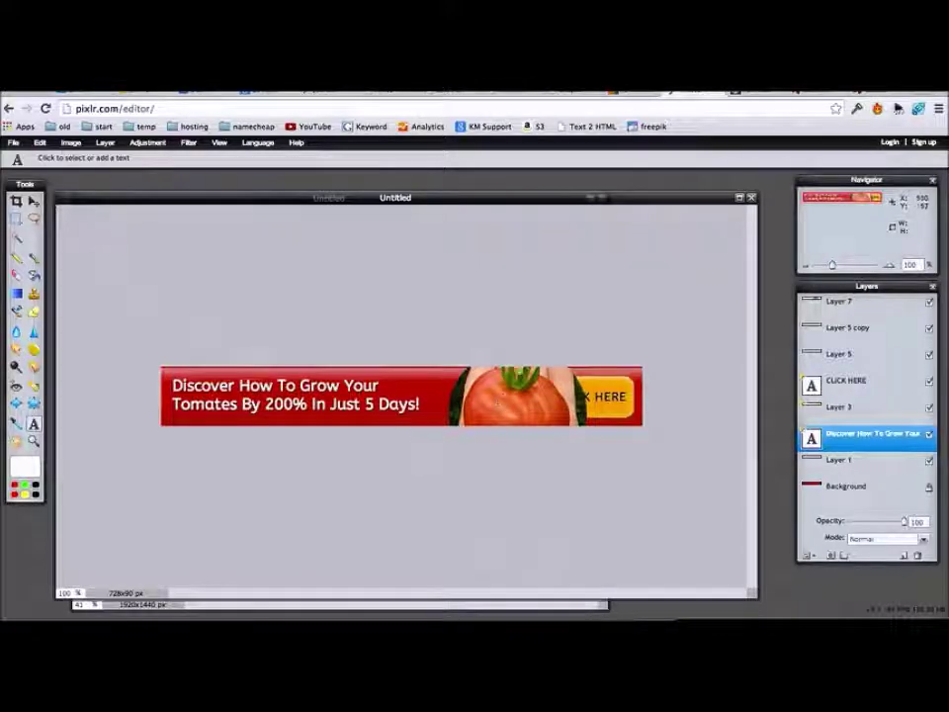
Move the tomato left, clear of the "CLICK HERE" button, and place its layer directly beneath the headline text layer
key(v)
click(848, 314)
drag(559, 406, 514, 389)
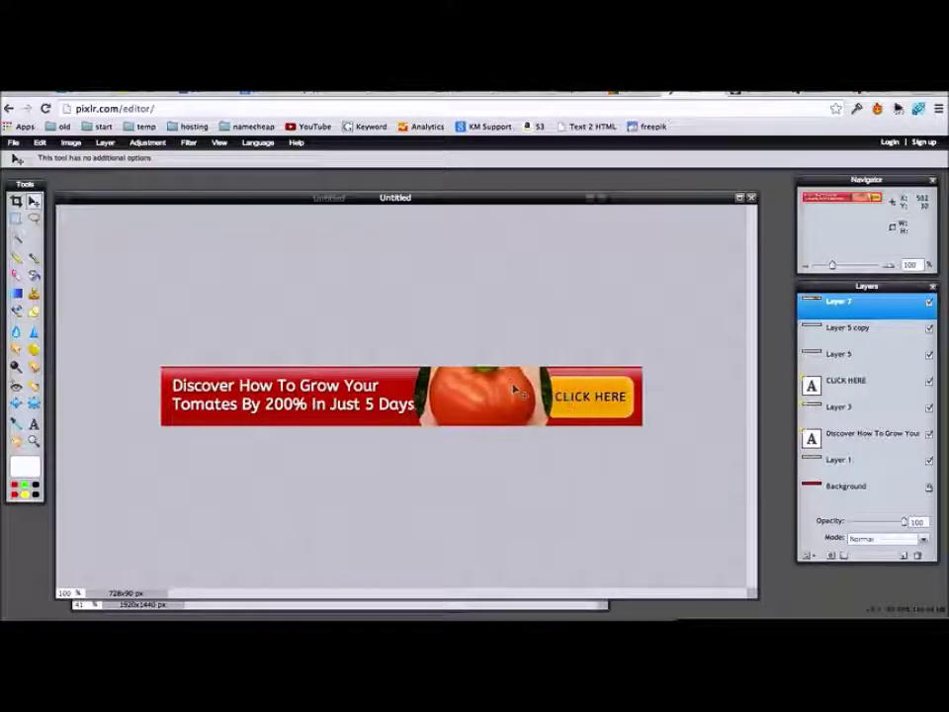
drag(841, 301, 870, 437)
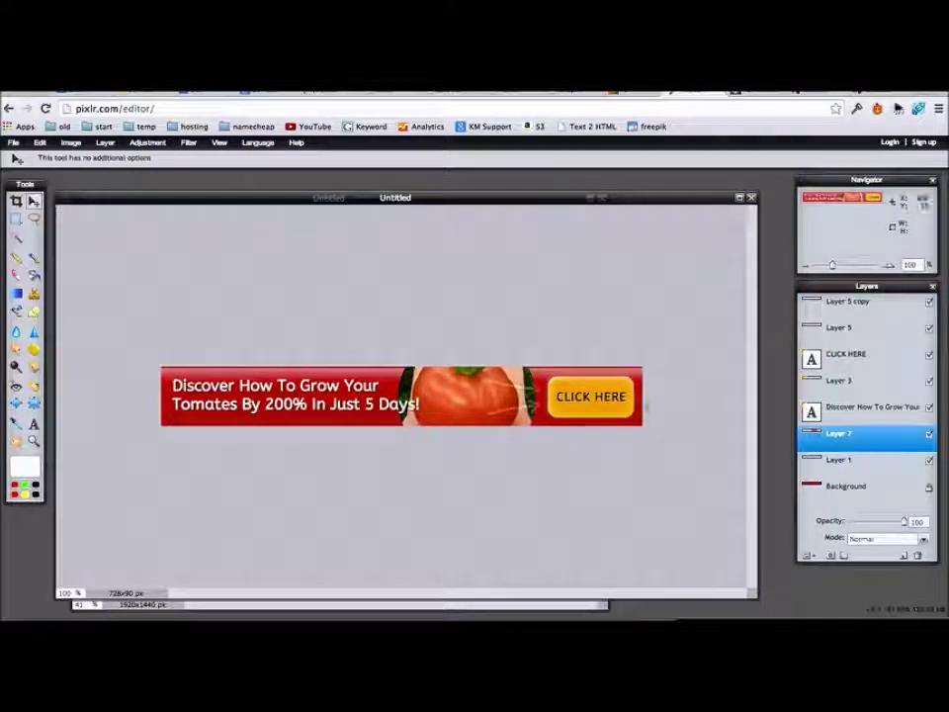
Move both arrow layers beneath the tomato layer
click(847, 302)
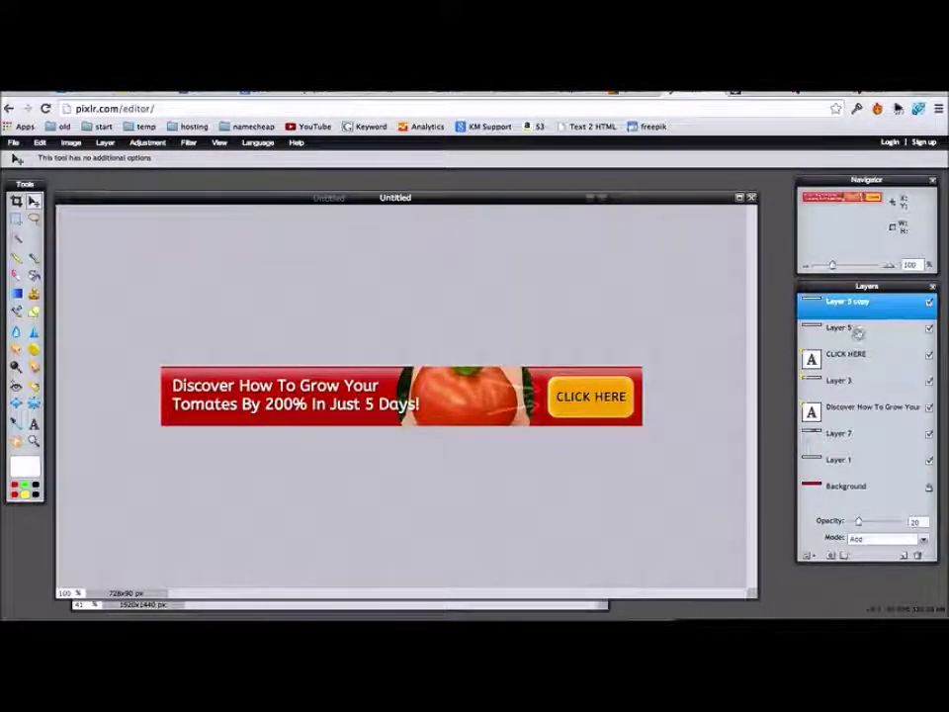
drag(858, 330, 873, 428)
drag(871, 302, 875, 407)
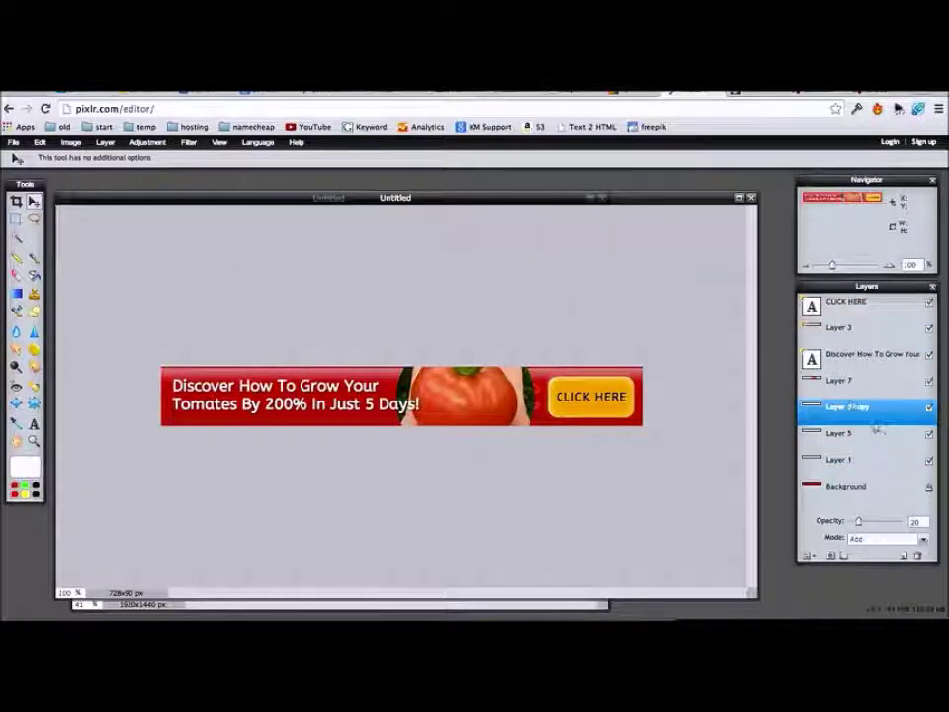
Shrink the tomato with Free transform to fit the banner's height and place it between the headline and the arrows
click(850, 381)
drag(429, 383, 430, 396)
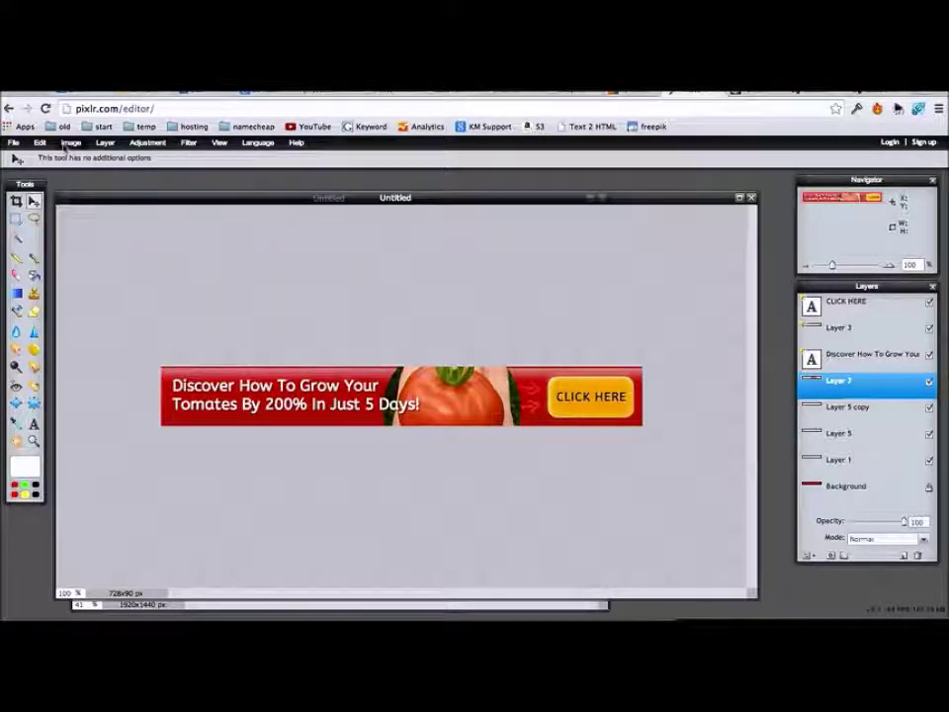
click(71, 144)
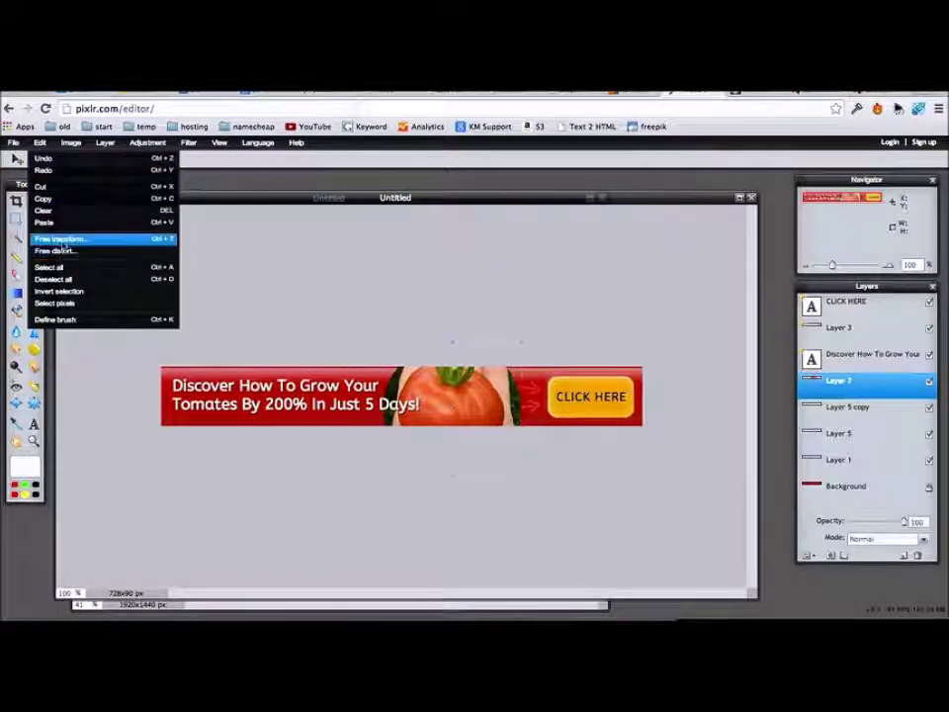
click(59, 239)
drag(383, 476, 485, 407)
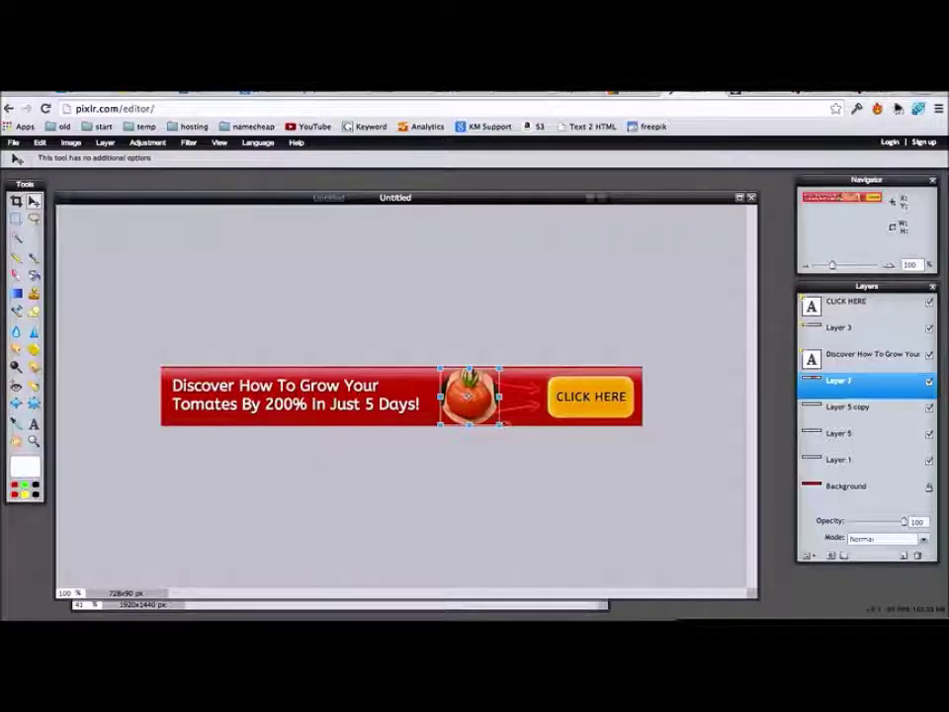
drag(504, 428, 502, 426)
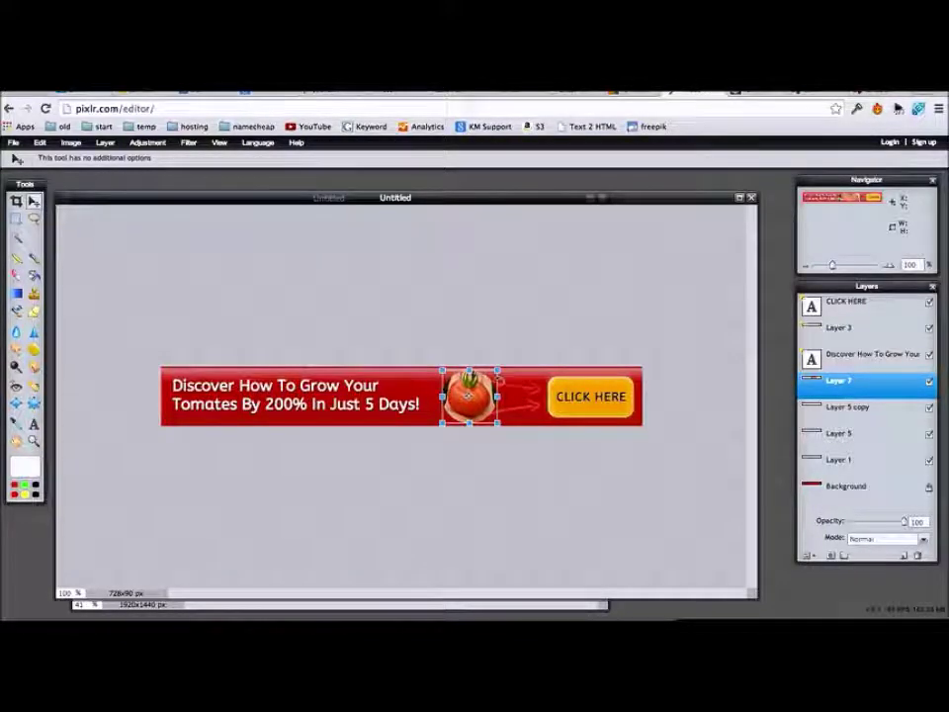
key(Return)
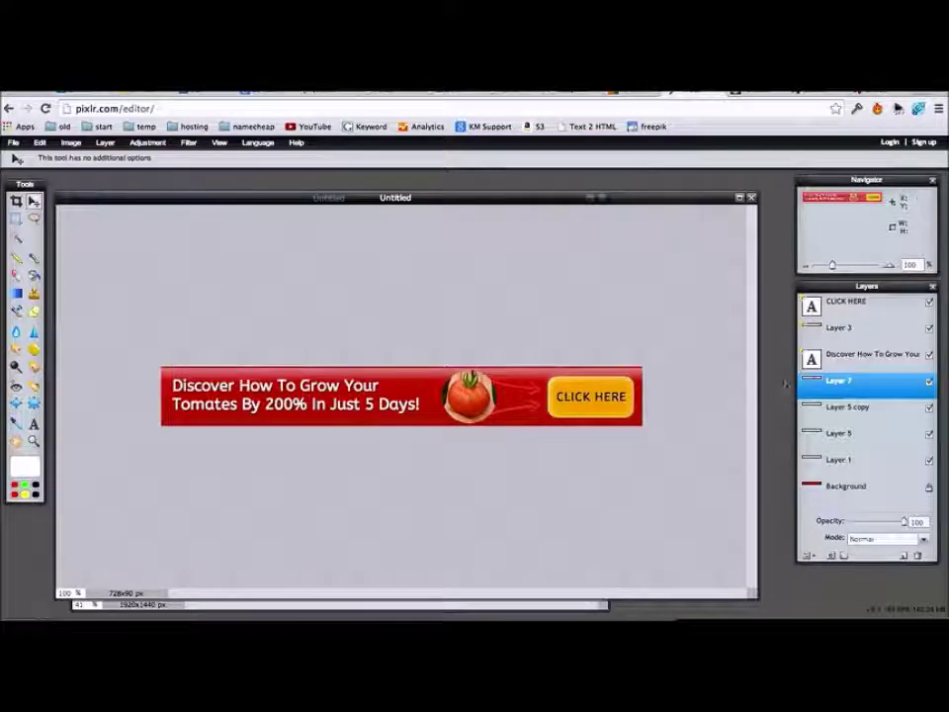
Give the tomato layer a white inner glow with hardness 10, size 4 and opacity about 36
right_click(900, 393)
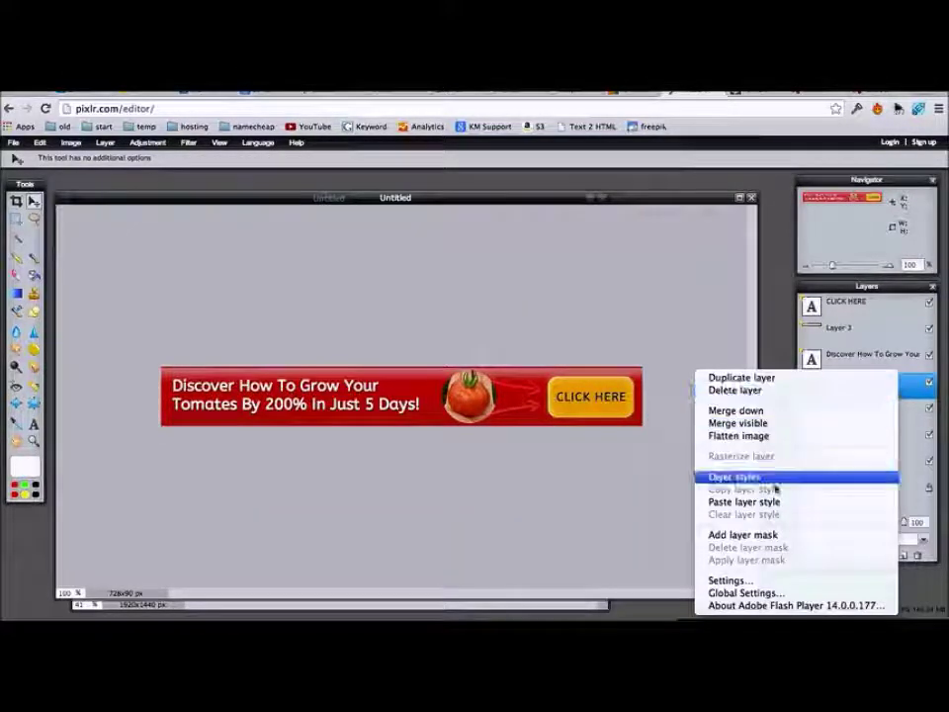
click(772, 482)
drag(339, 220, 668, 329)
click(550, 395)
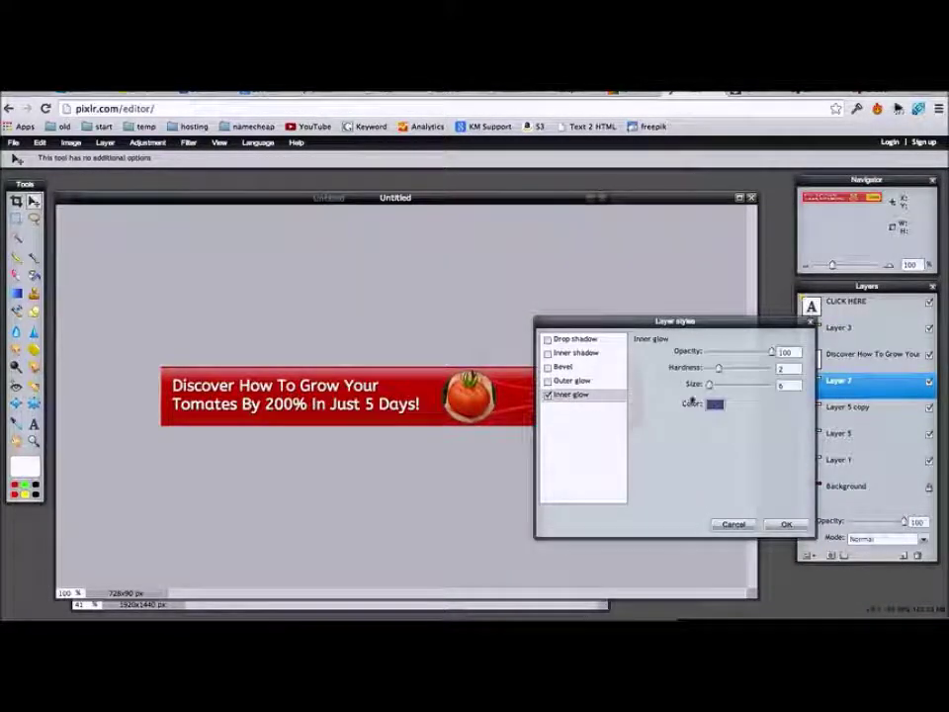
click(713, 403)
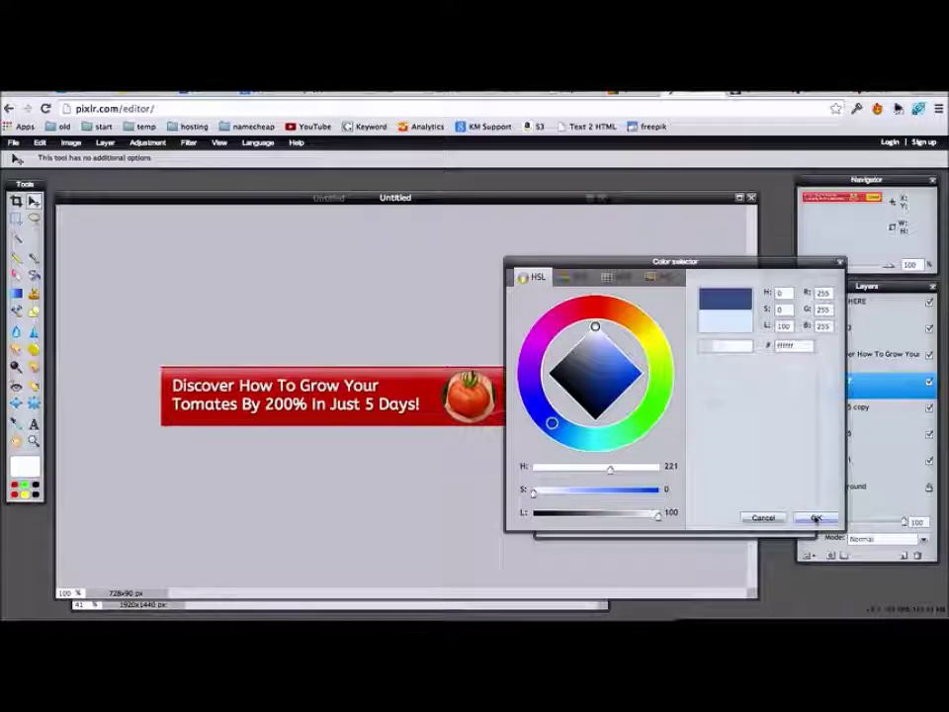
click(816, 518)
click(772, 369)
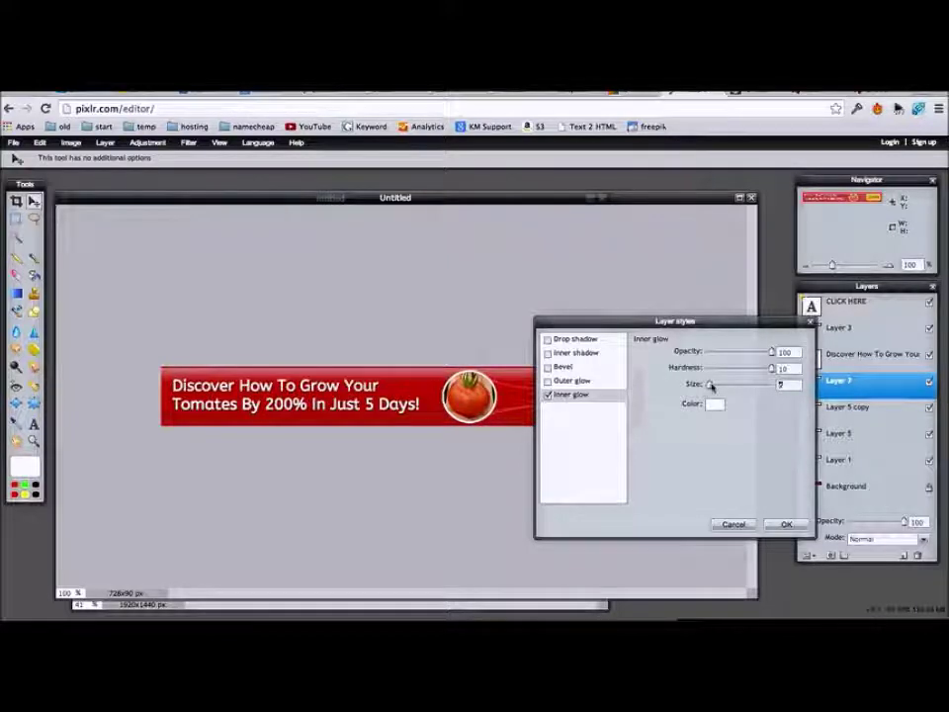
drag(710, 386, 708, 387)
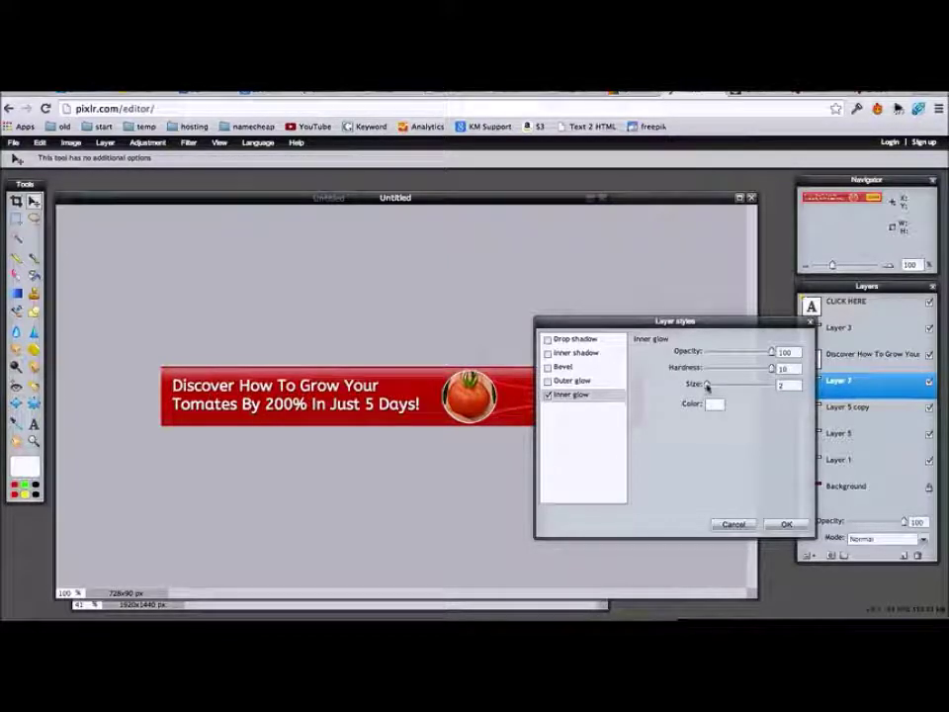
drag(742, 355, 725, 354)
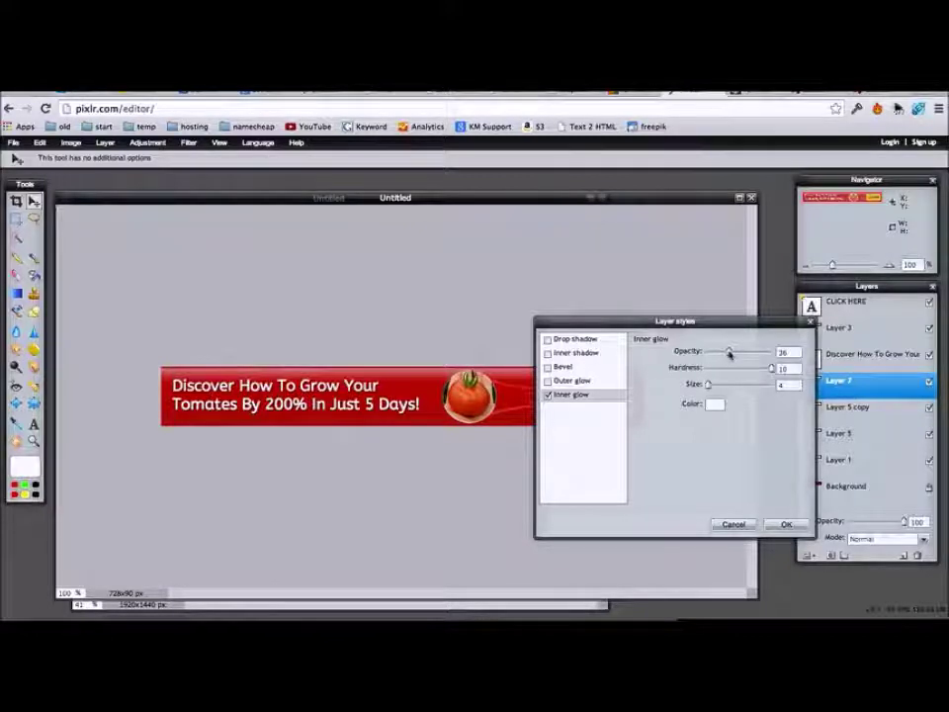
Add a black drop shadow to the tomato layer with distance 0, size 8 and opacity 23, and apply the layer styles
click(549, 340)
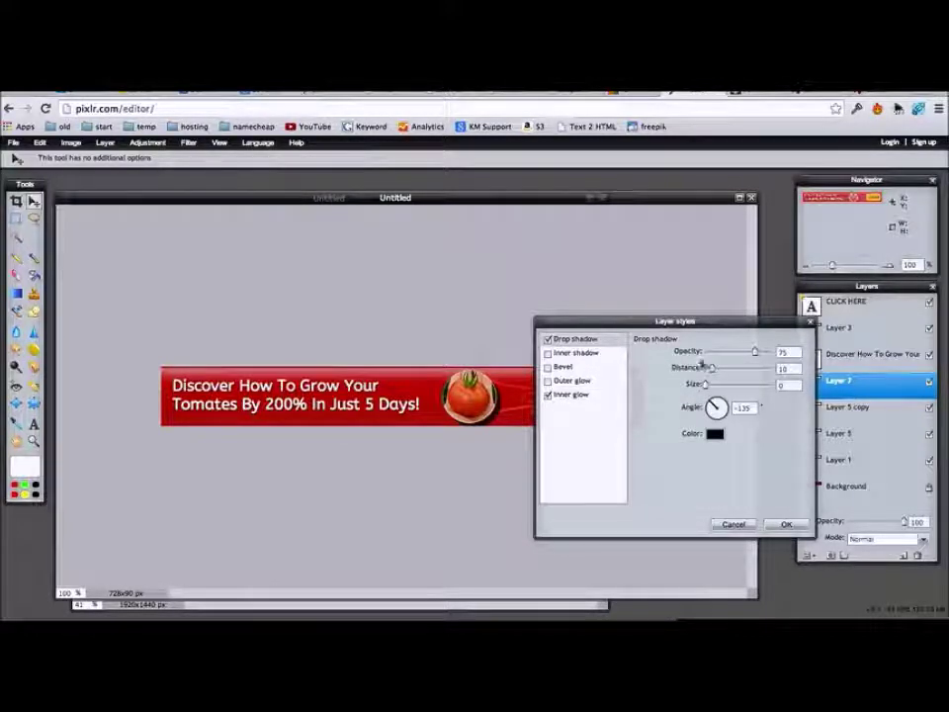
drag(709, 367, 700, 370)
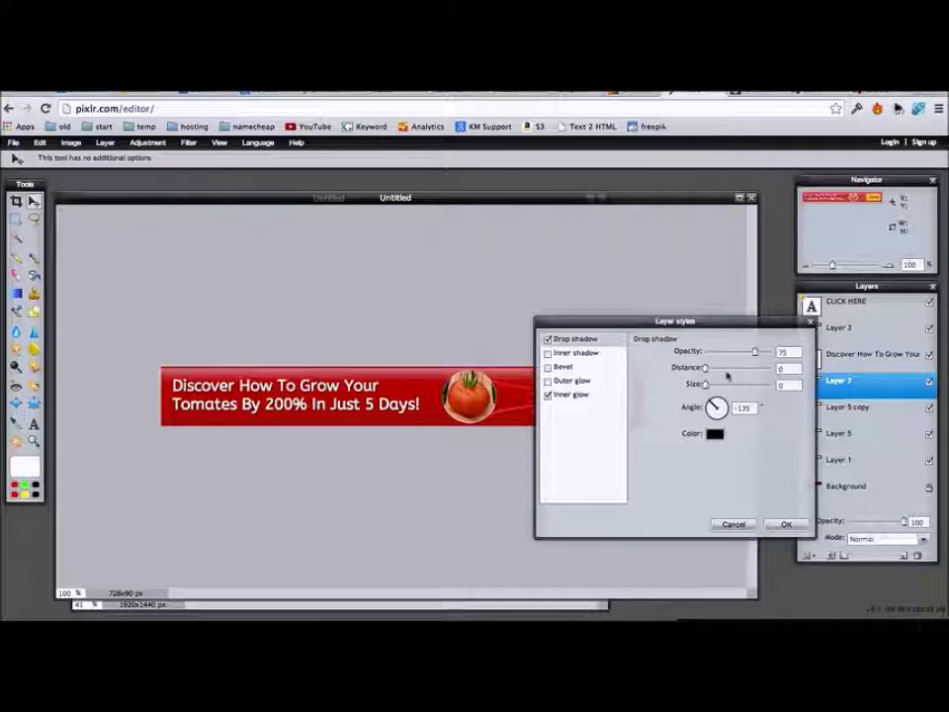
click(714, 386)
drag(712, 387, 709, 385)
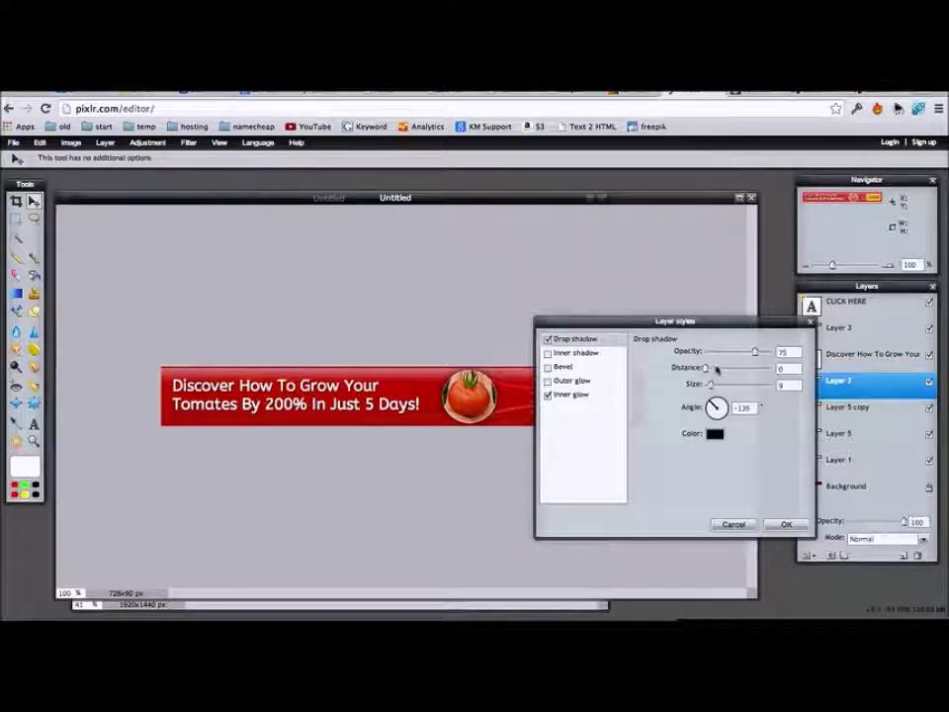
click(721, 354)
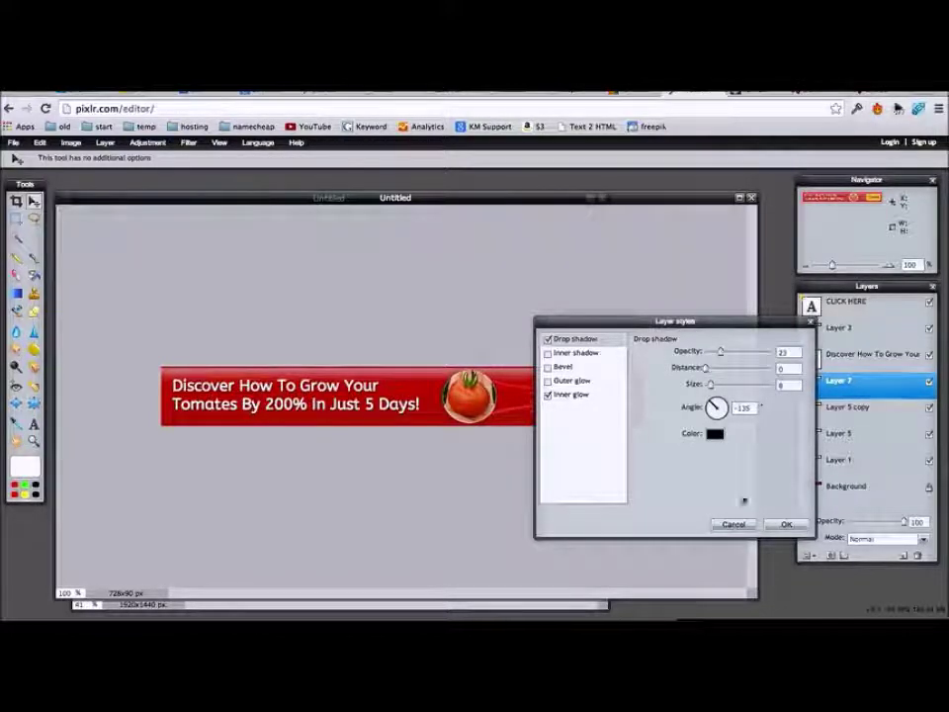
click(786, 525)
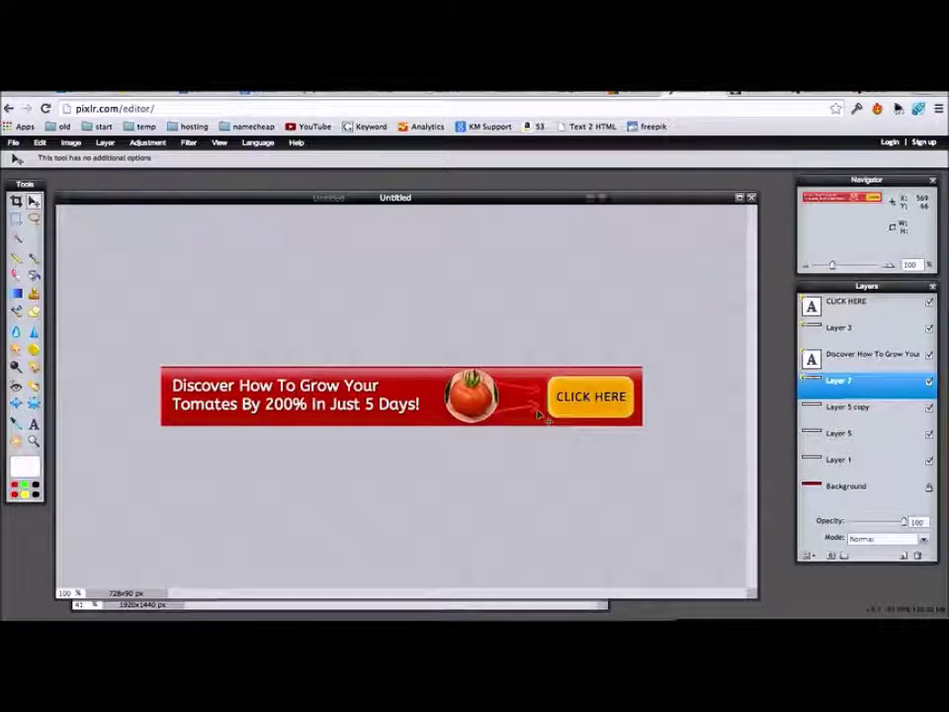
Duplicate the tomato layer and shift the lower of the two tomatoes up and left so it peeks out from behind
right_click(670, 326)
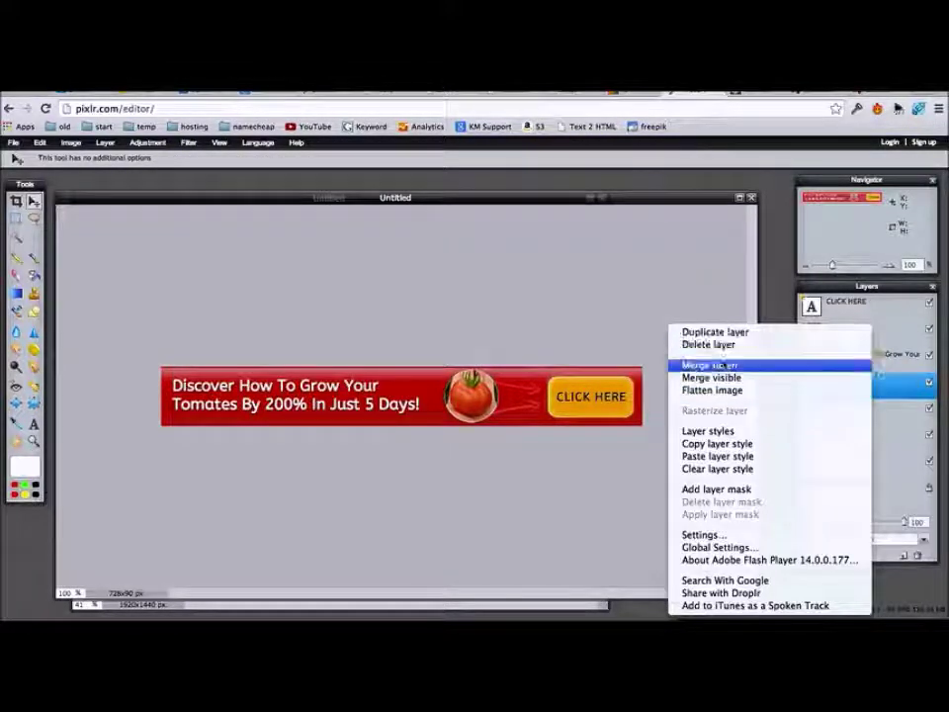
click(731, 333)
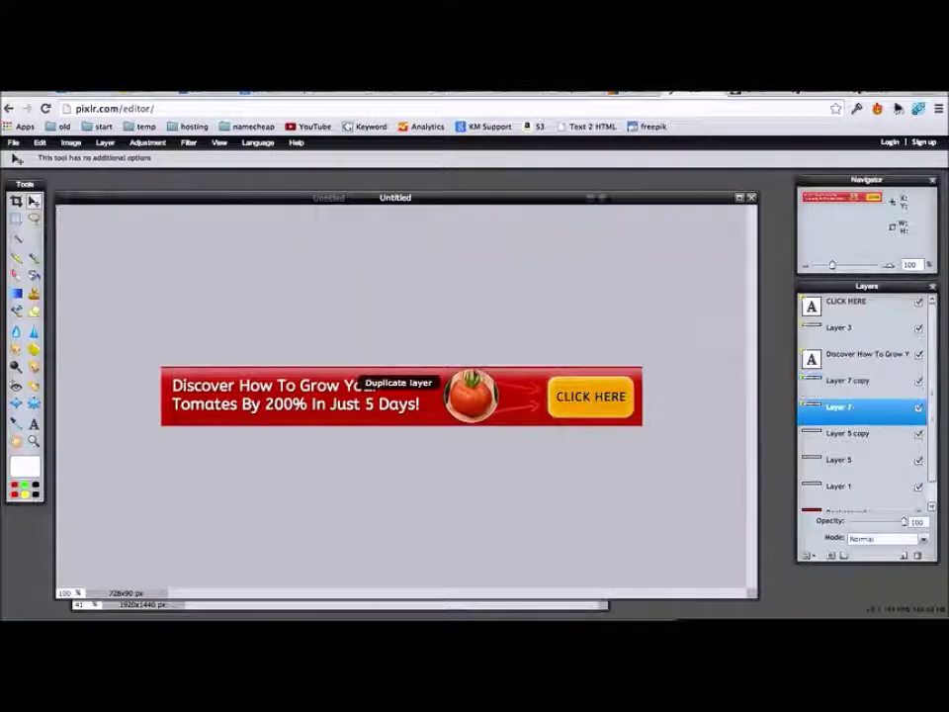
drag(542, 411, 520, 406)
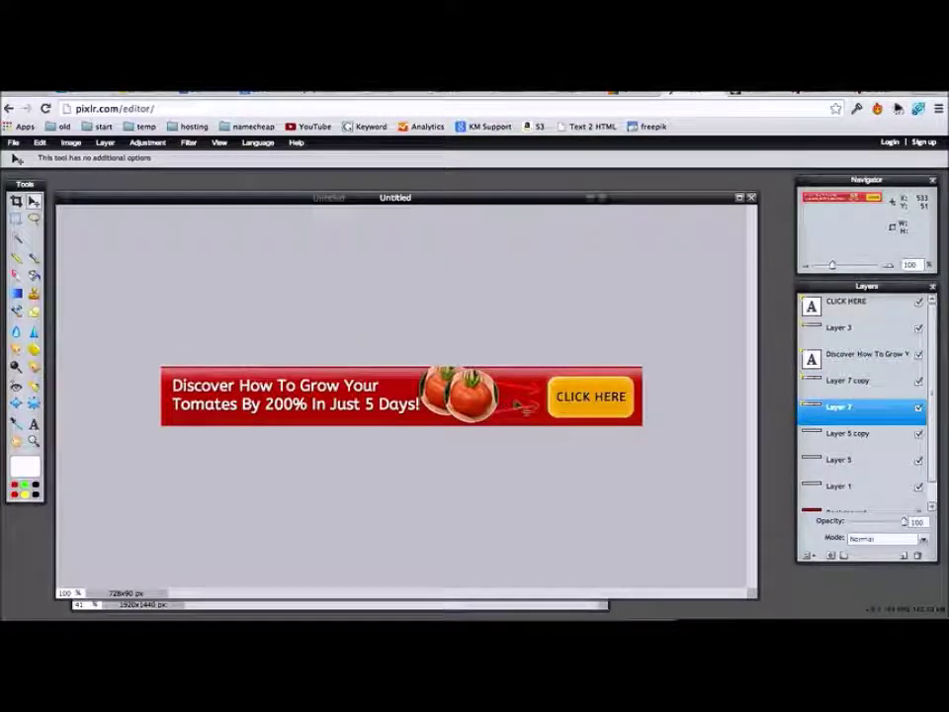
Try the Alpha and Darken blend modes on the rear tomato layer
click(883, 539)
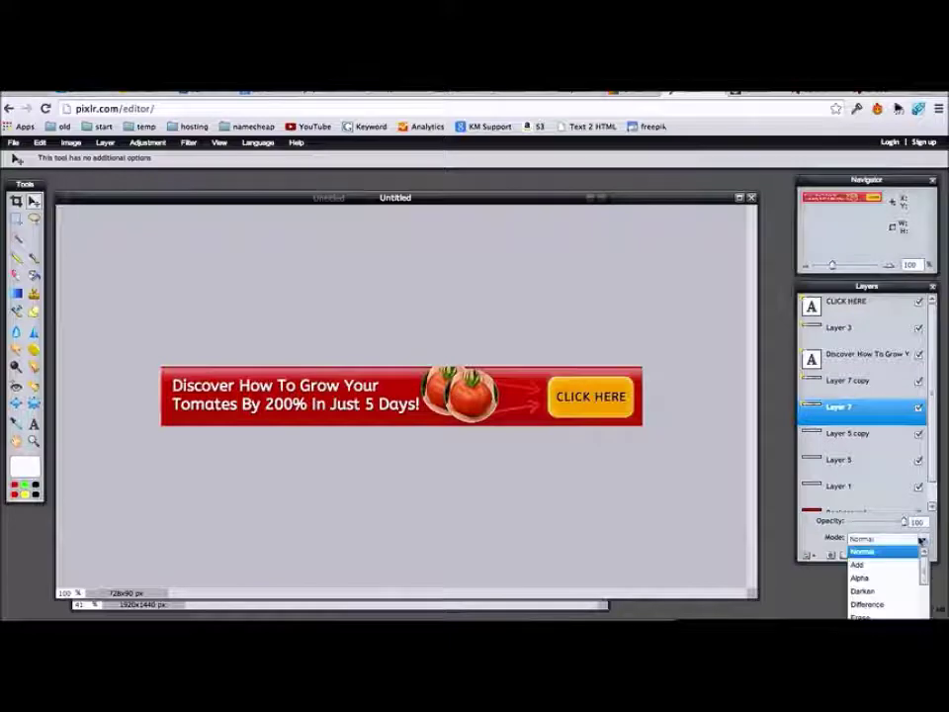
click(872, 579)
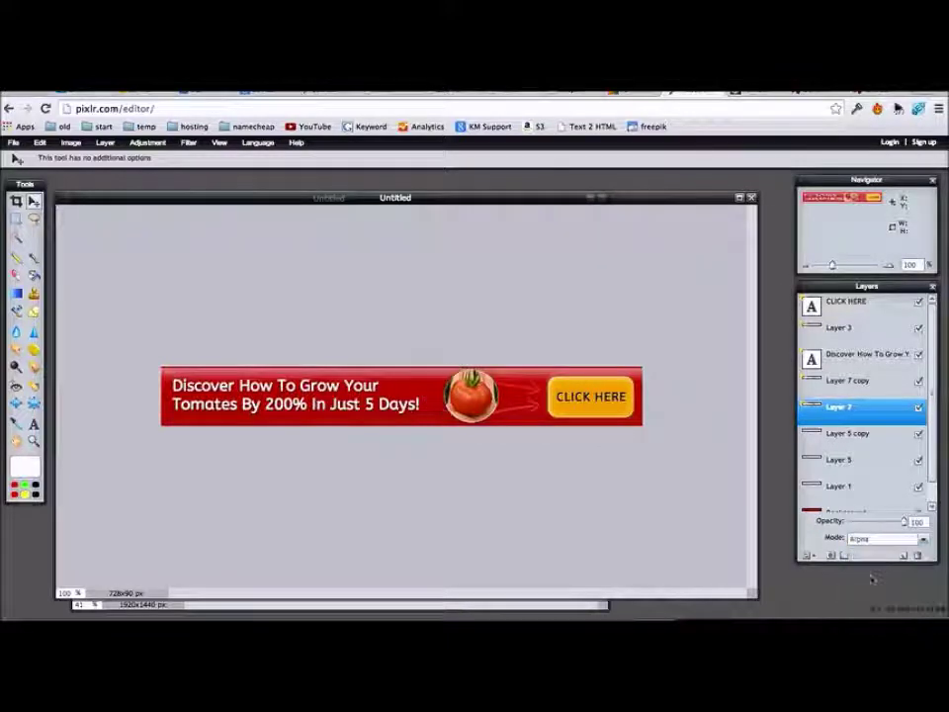
click(919, 539)
click(870, 590)
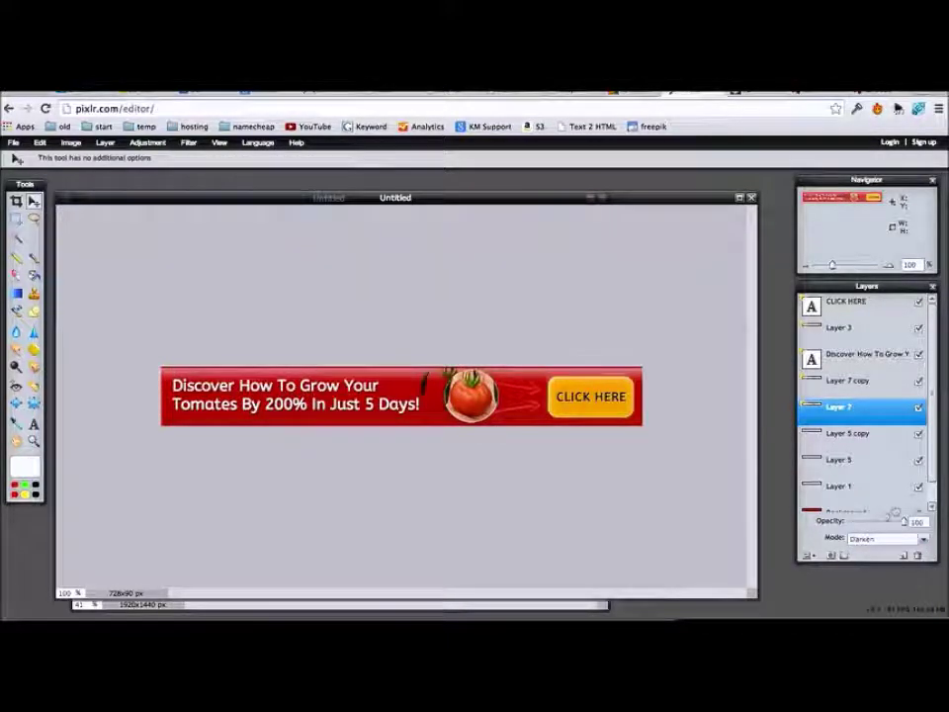
Lower the rear tomato layer's opacity to 64, try the Difference blend mode, and settle on Hardlight
drag(904, 522, 883, 522)
click(920, 539)
click(868, 603)
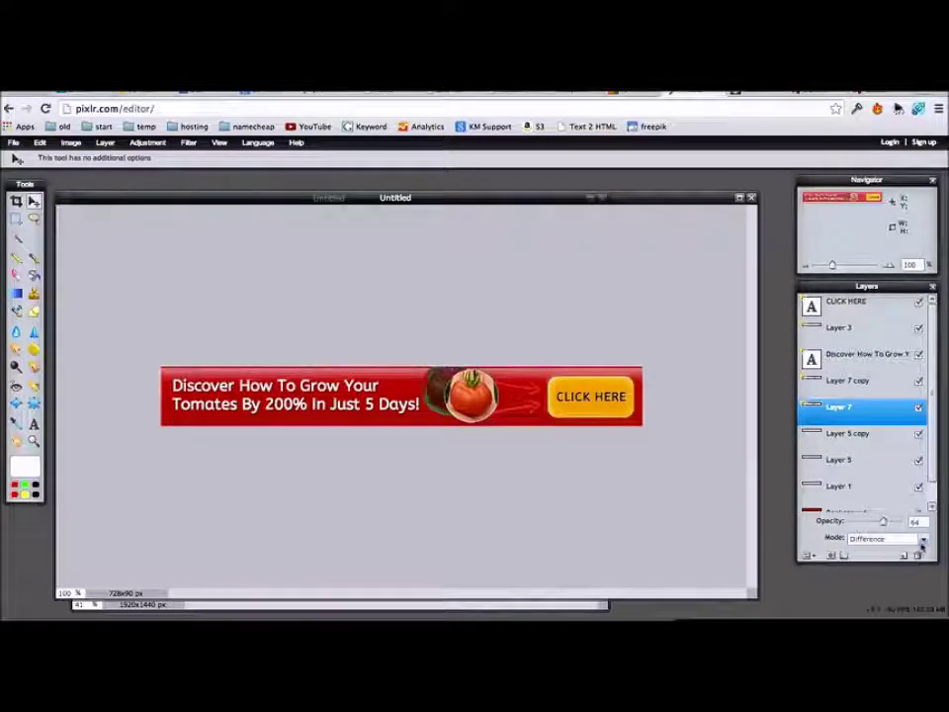
click(919, 539)
scroll(888, 595, down, 2)
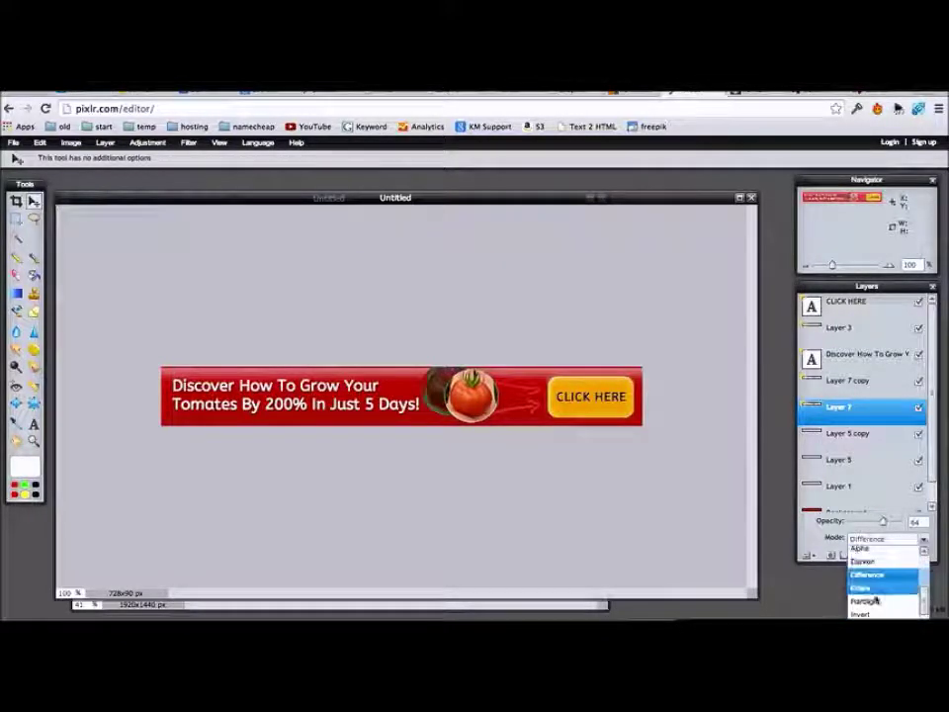
click(872, 588)
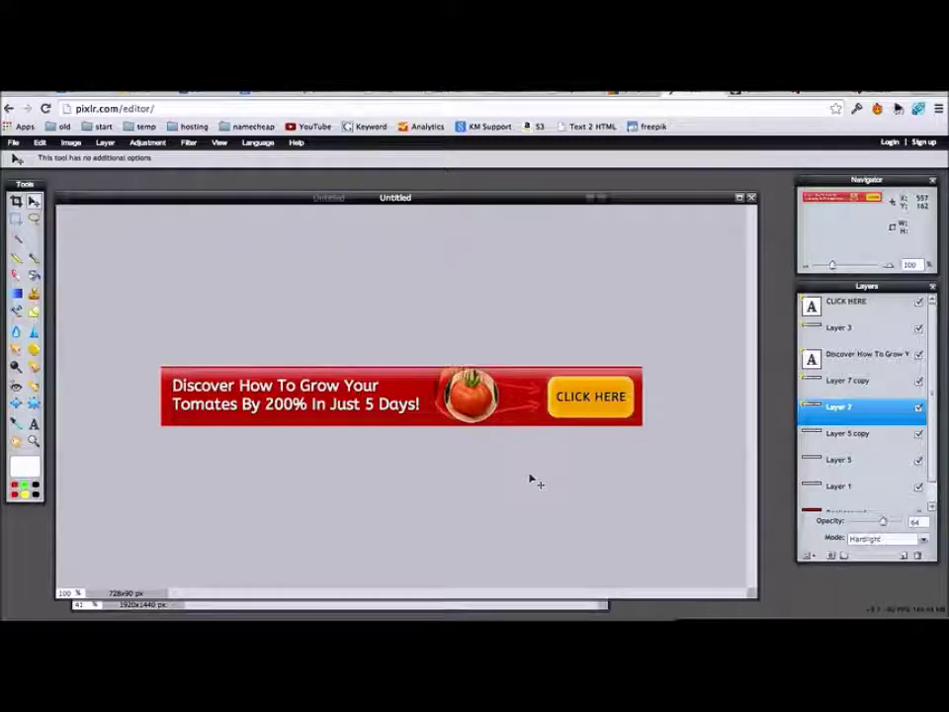
Duplicate the faded rear tomato layer, place the copy beneath it, and lower the copy's opacity to 22
right_click(846, 420)
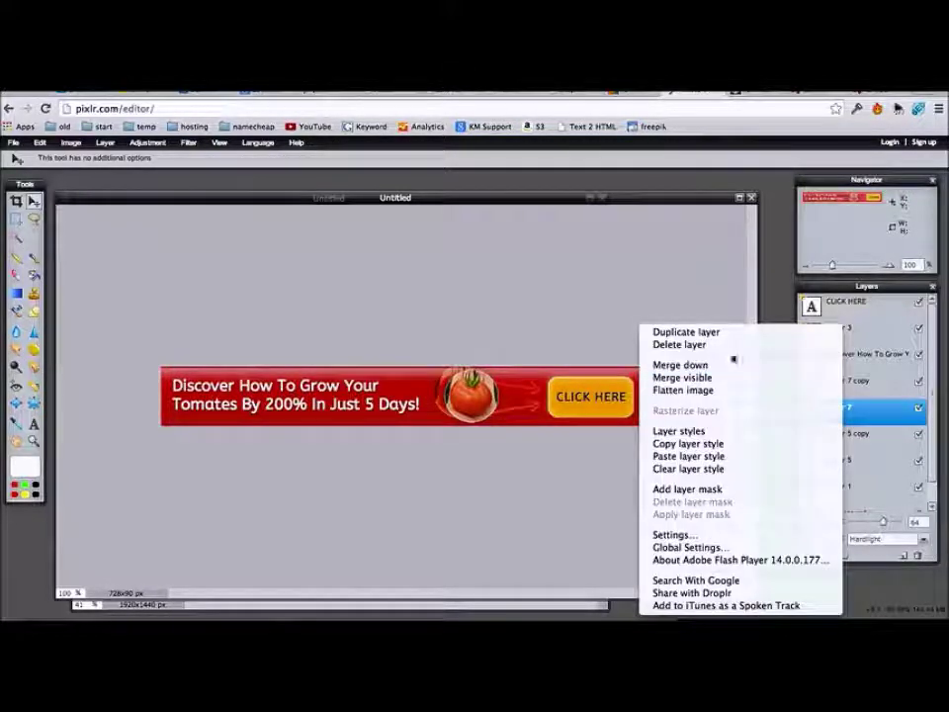
click(716, 332)
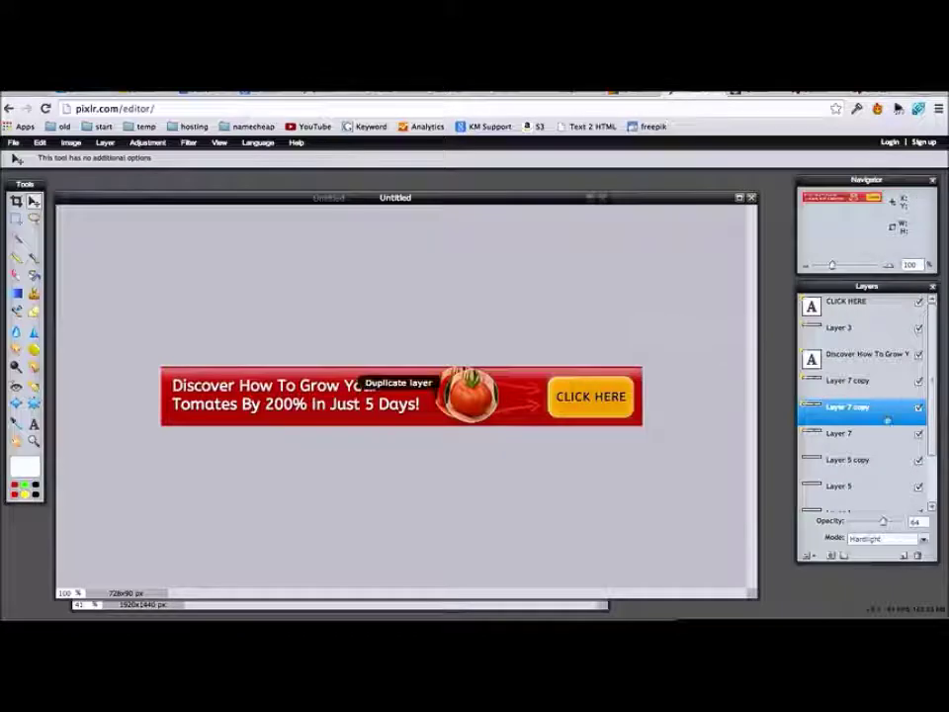
click(850, 434)
click(850, 406)
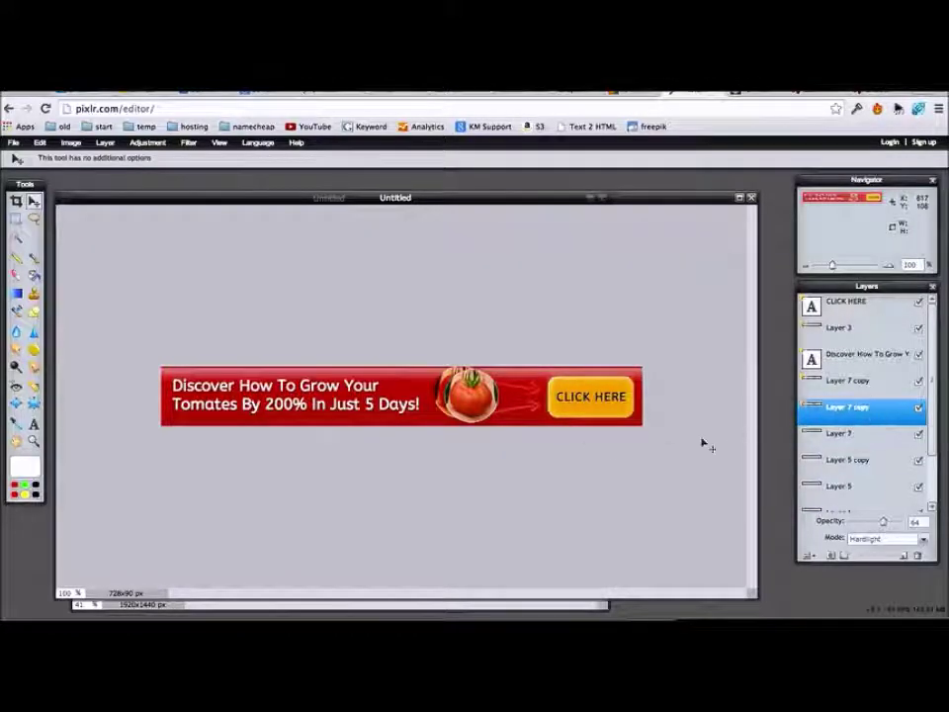
mouse_move(871, 420)
mouse_down()
mouse_move(865, 458)
mouse_move(861, 440)
mouse_up()
drag(883, 522, 859, 523)
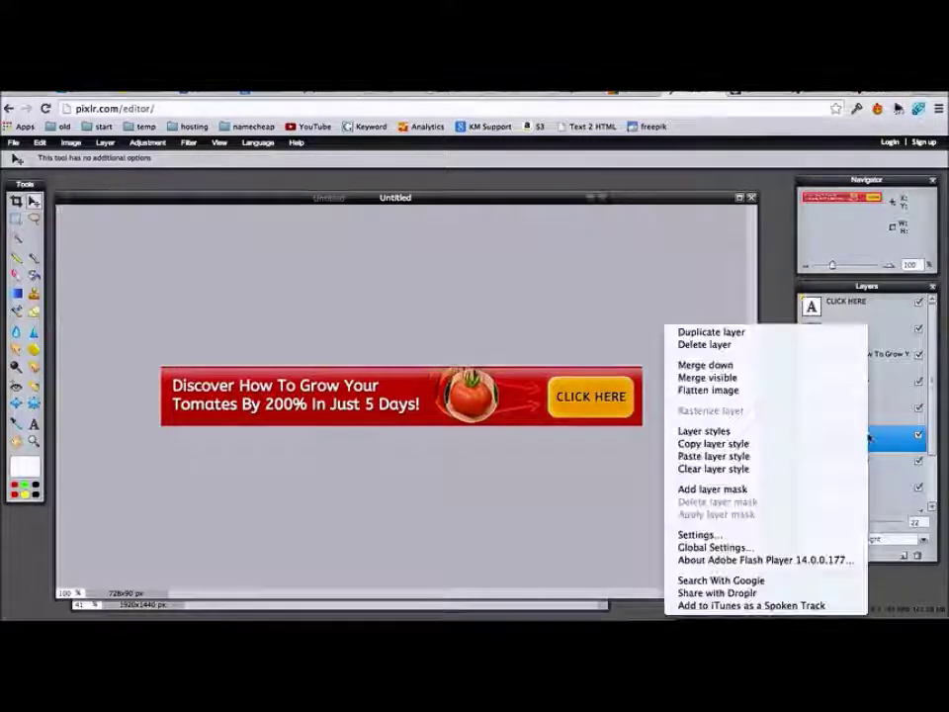
Duplicate the faintest tomato layer again, move the duplicate one place lower in the stack, and set its opacity to 11
right_click(871, 482)
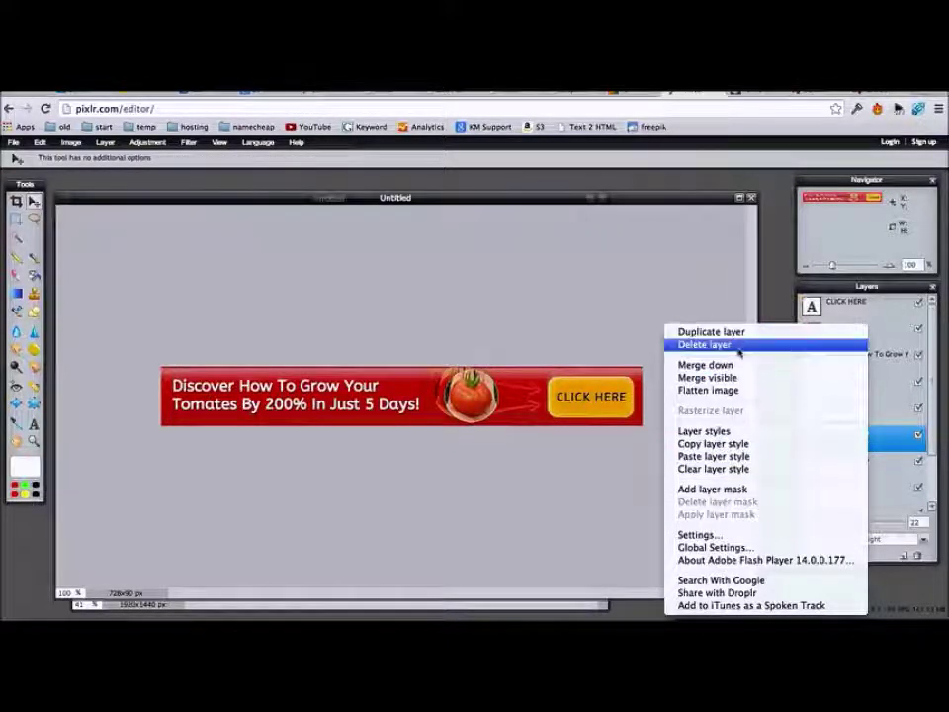
click(739, 339)
drag(860, 435, 867, 469)
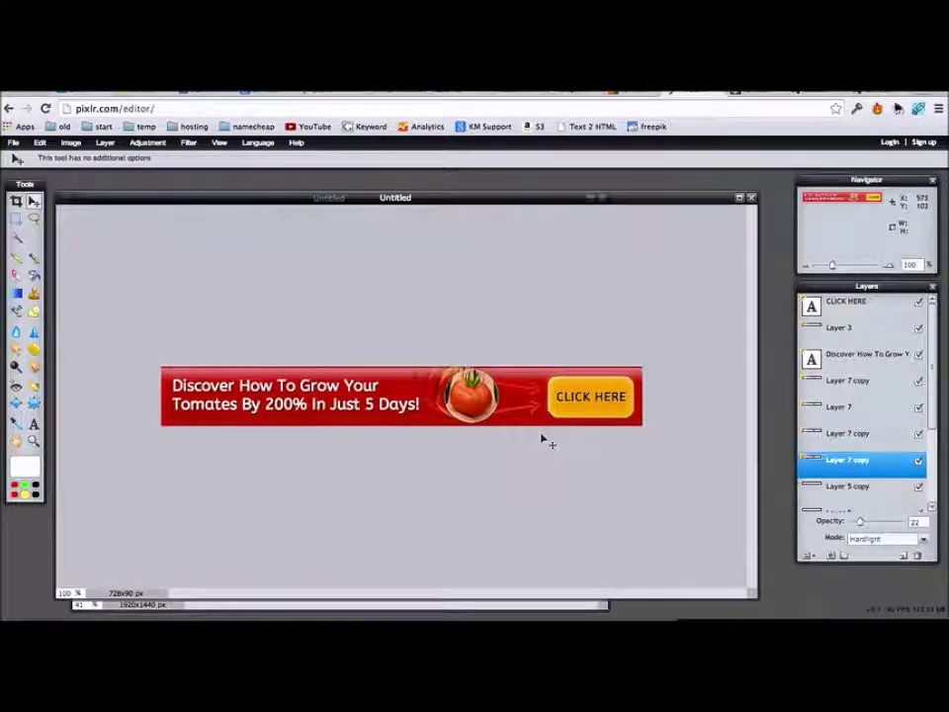
drag(859, 522, 855, 524)
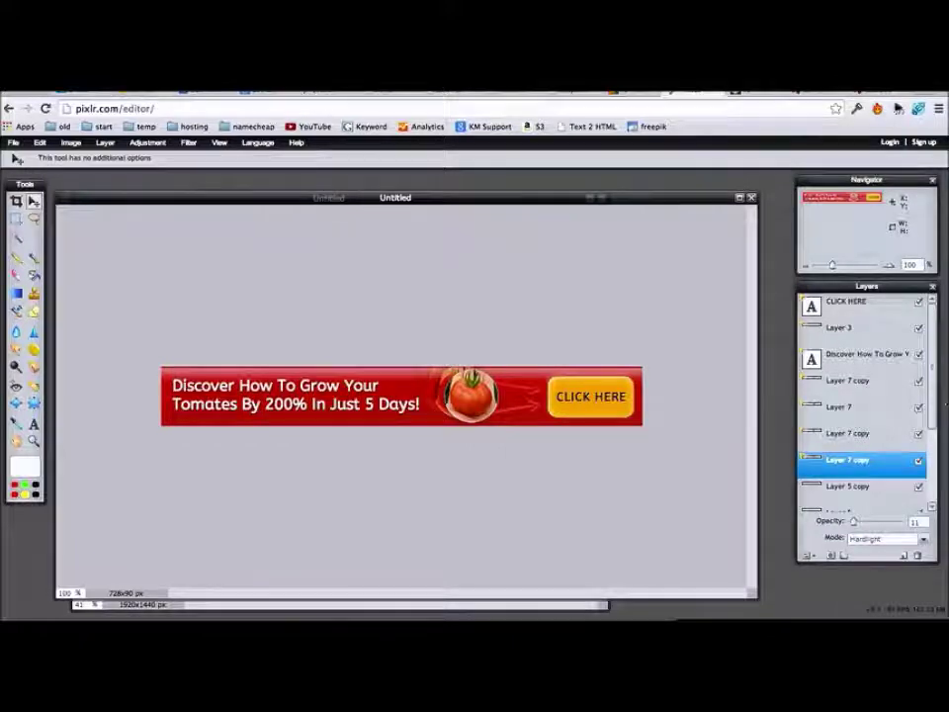
Add a new layer directly above the headline text layer and choose the line shape for drawing
click(868, 358)
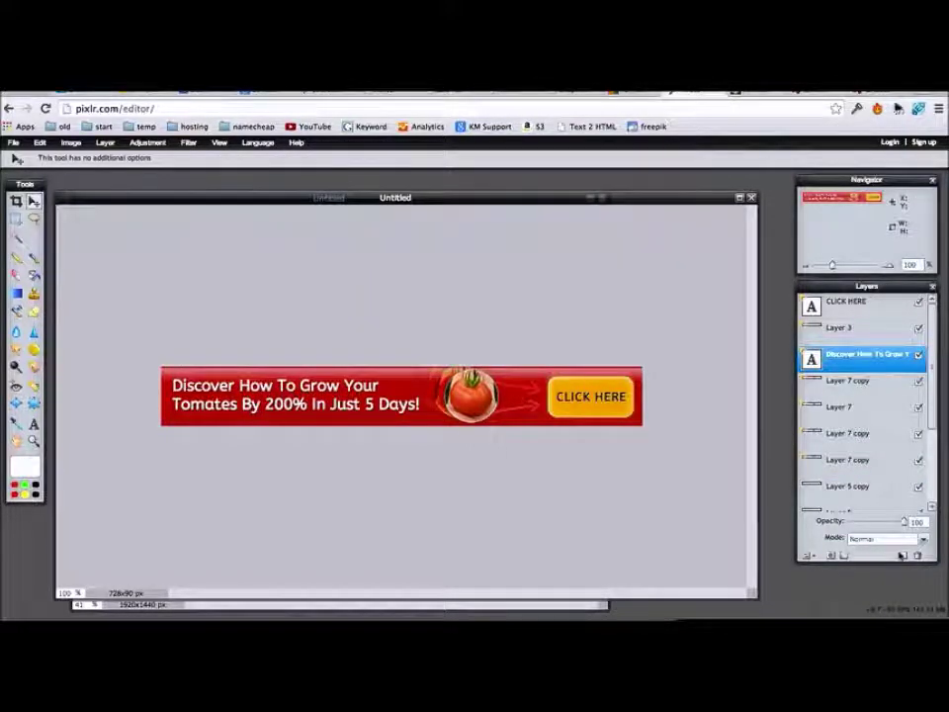
click(902, 556)
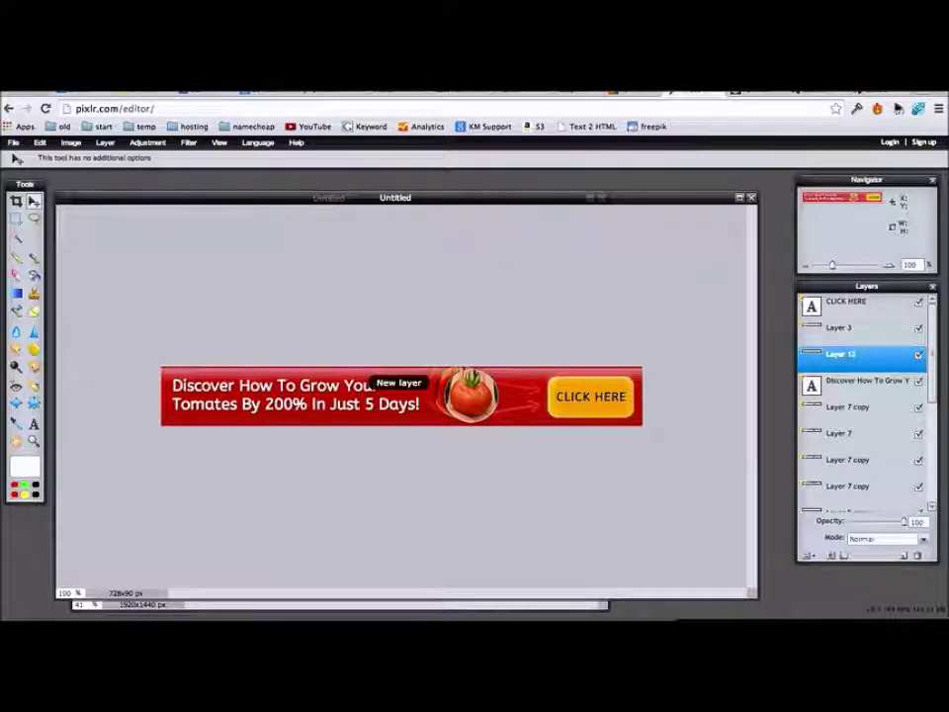
click(34, 311)
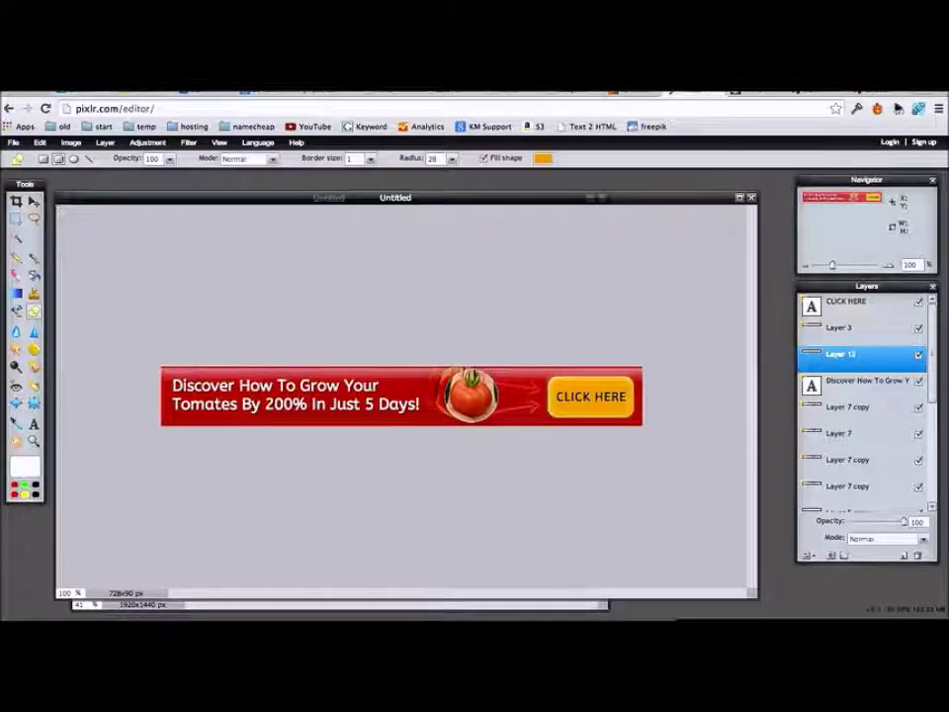
click(89, 158)
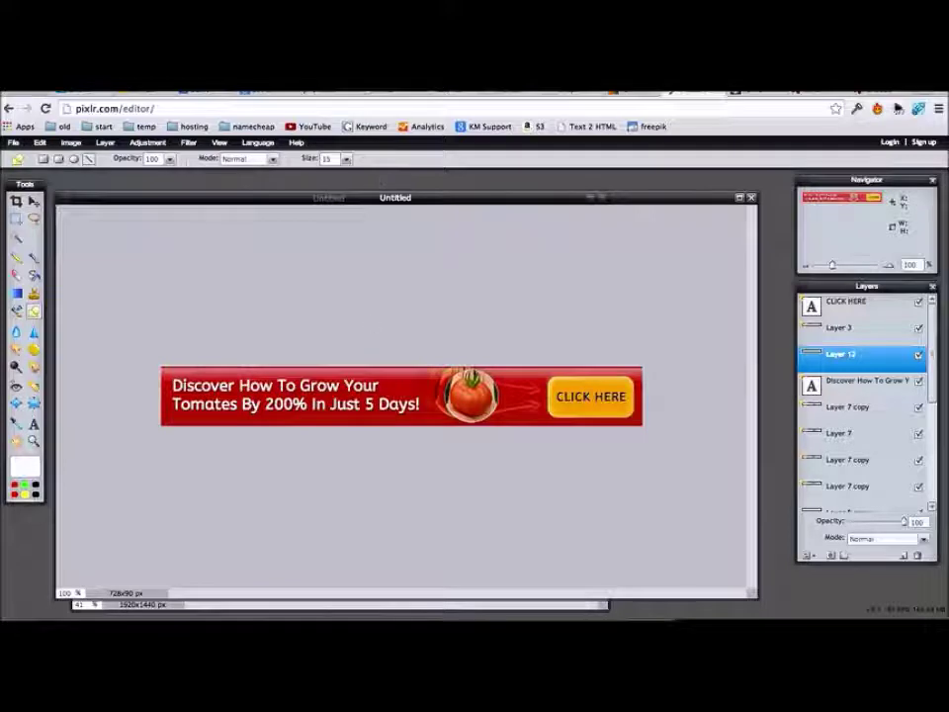
Try a white underline of size 6 beneath "200%" in the headline, and undo it
click(346, 159)
drag(288, 175, 285, 174)
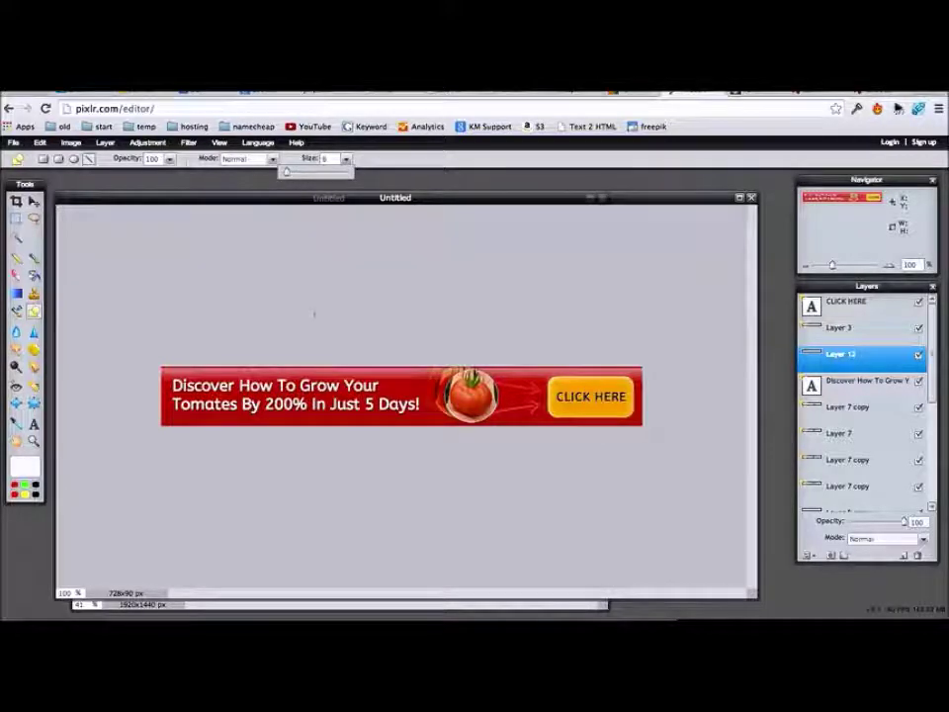
drag(265, 419, 316, 419)
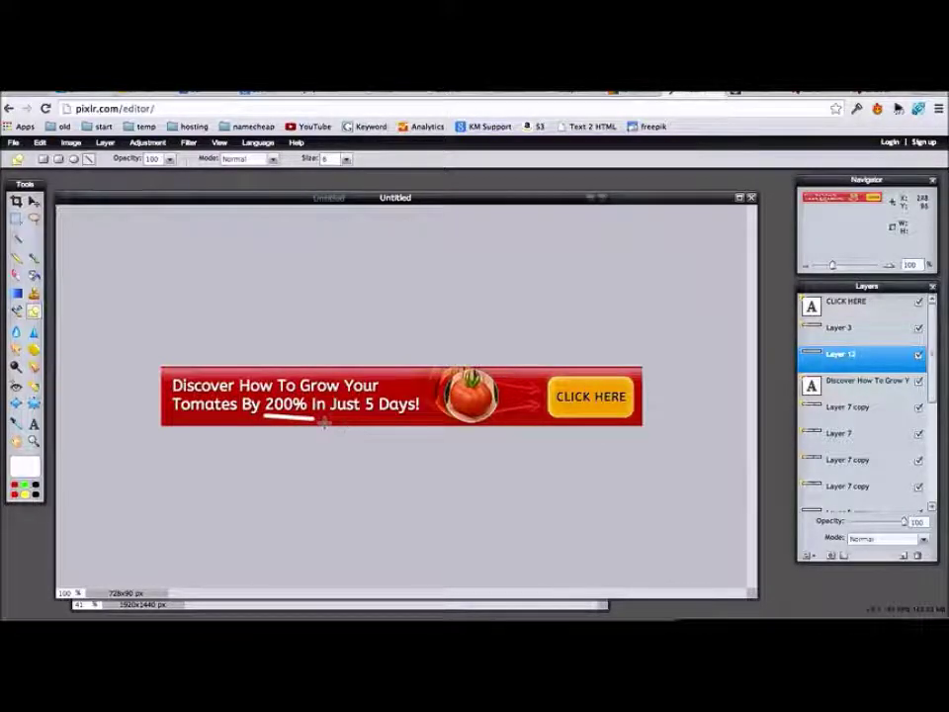
key(ctrl+z)
Reduce the line size to 3 and draw a thin white underline beneath "200%" in the headline
click(346, 158)
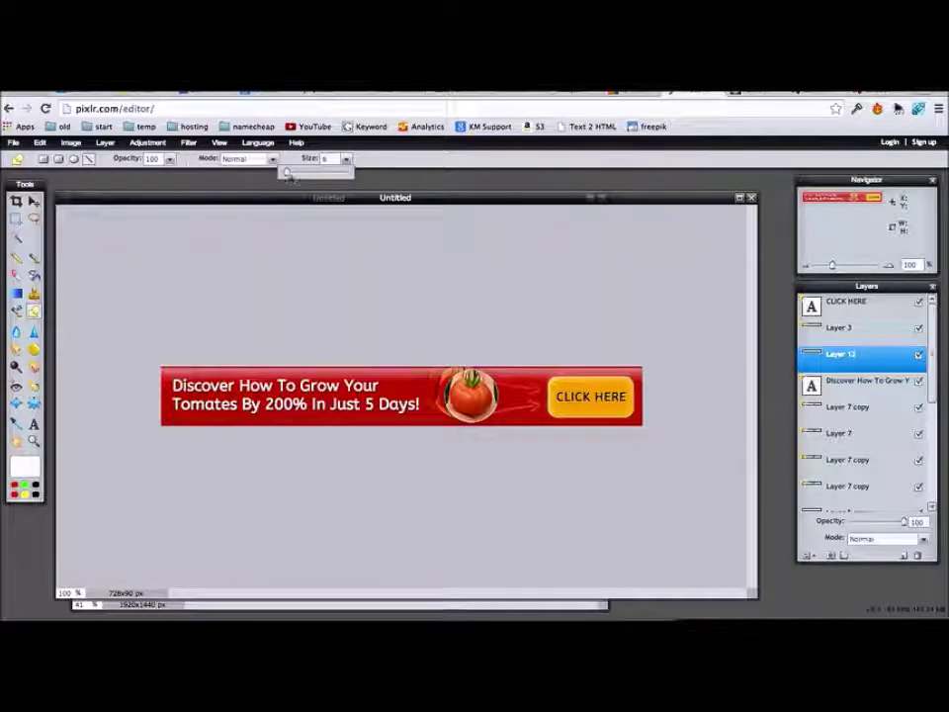
drag(287, 174, 280, 174)
drag(265, 419, 315, 418)
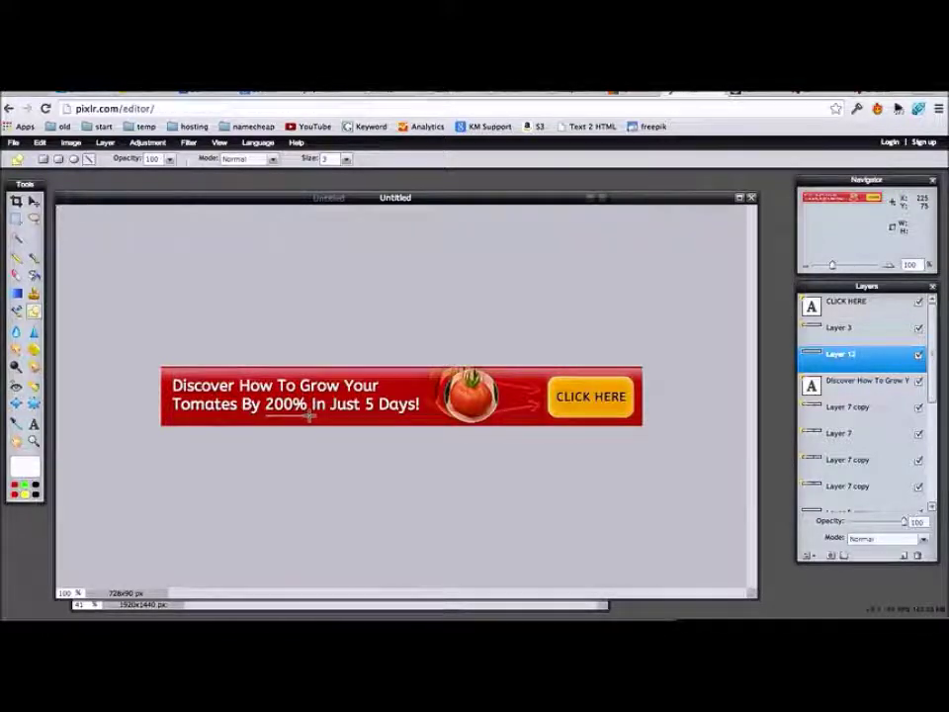
Add a new layer directly below the headline text layer and choose the Brush tool for painting on it
key(v)
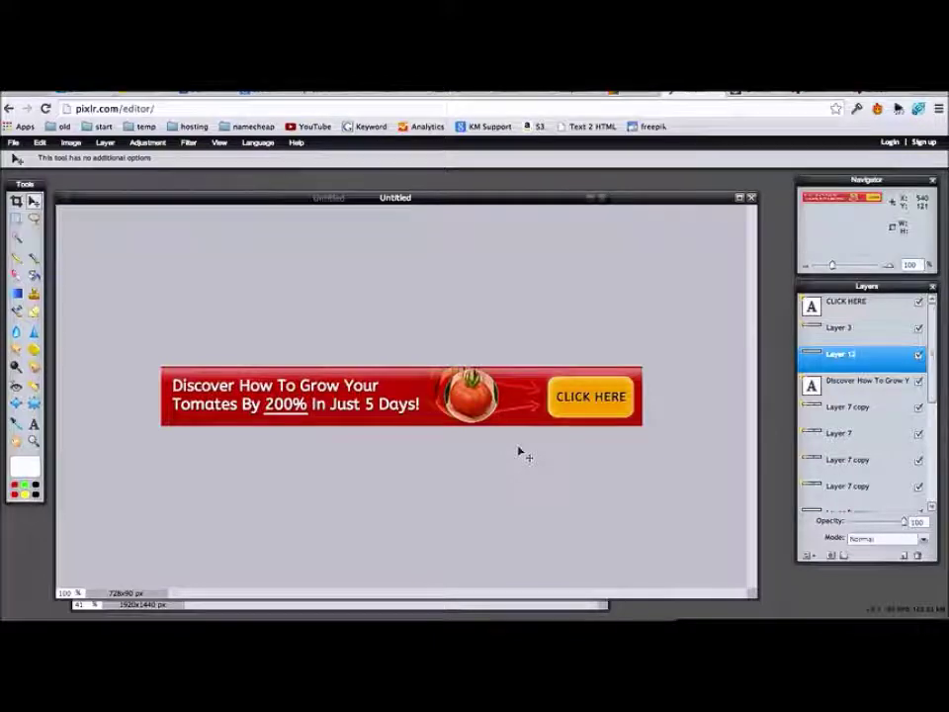
click(919, 380)
click(919, 381)
click(850, 406)
key(ctrl+shift+n)
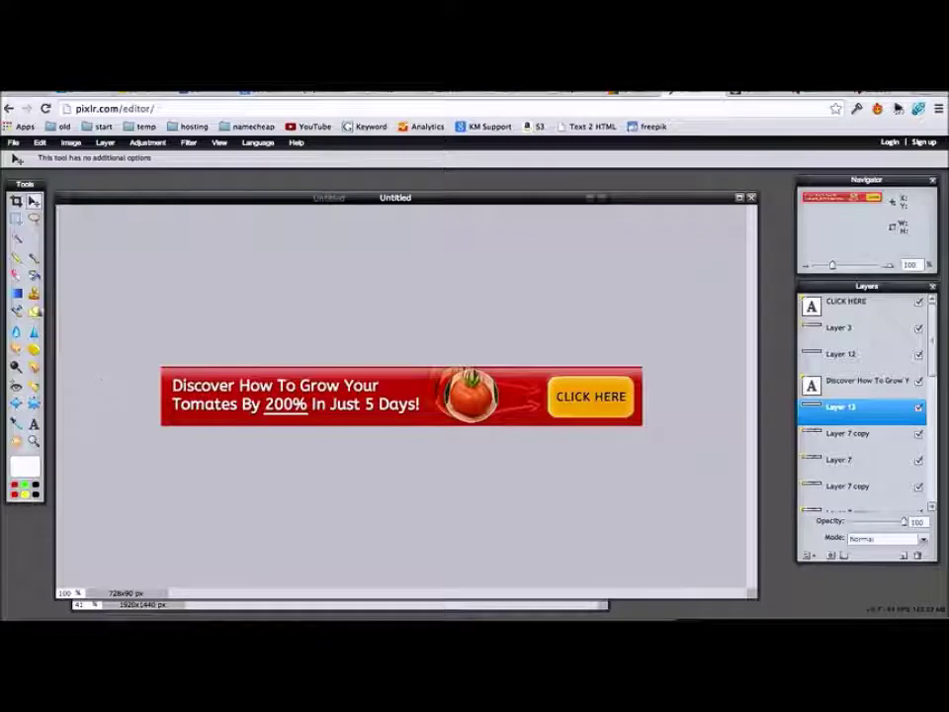
click(33, 257)
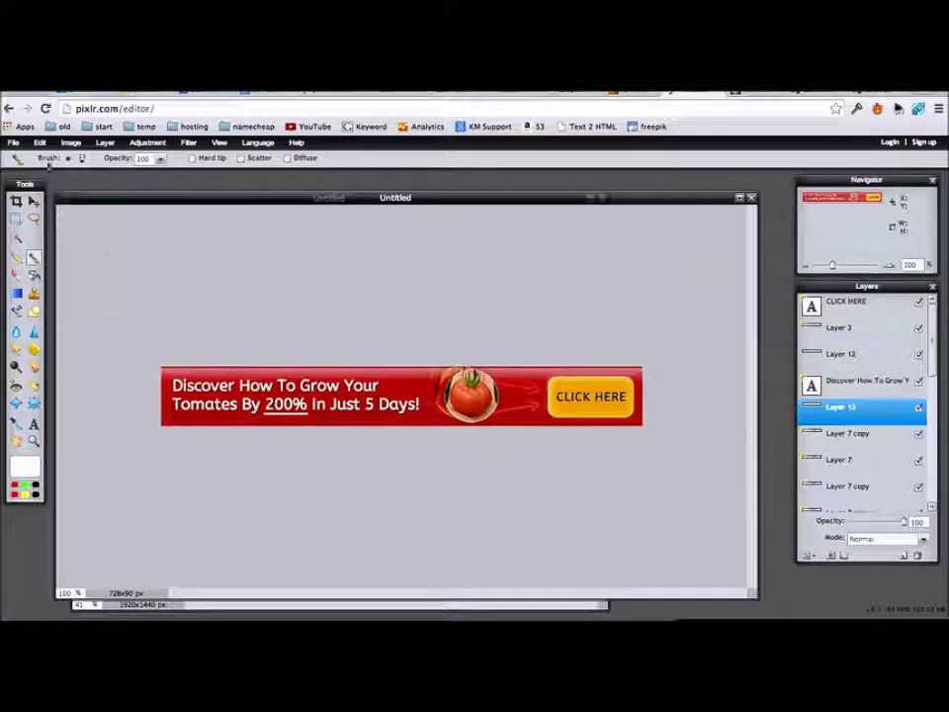
Try white brush strokes behind the end of the headline, first at diameter 11 and again at 51, undoing both
drag(415, 391, 435, 402)
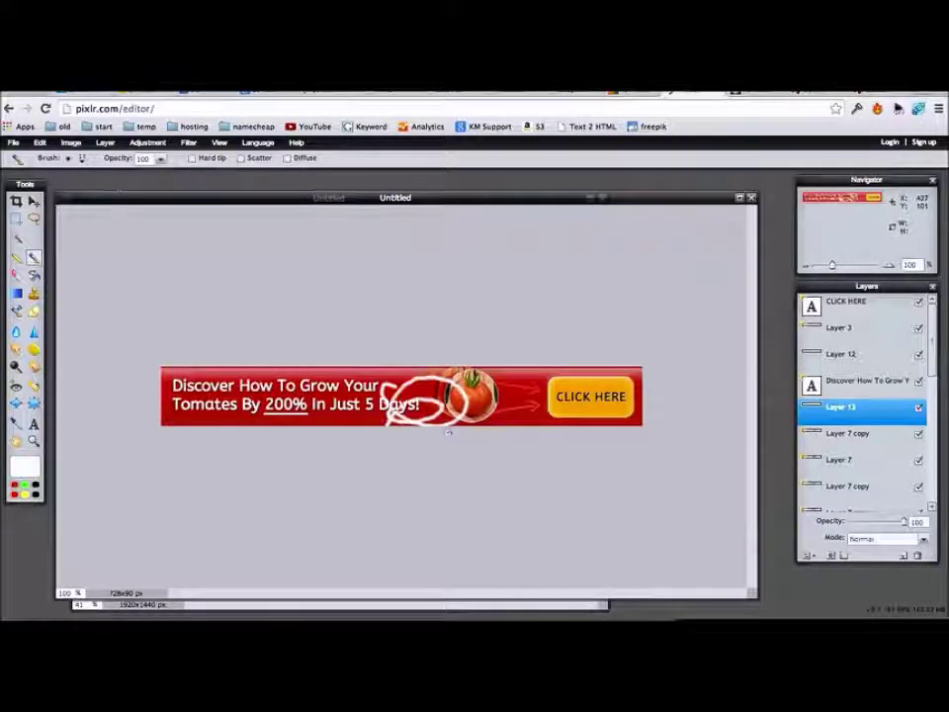
key(ctrl+z)
click(83, 159)
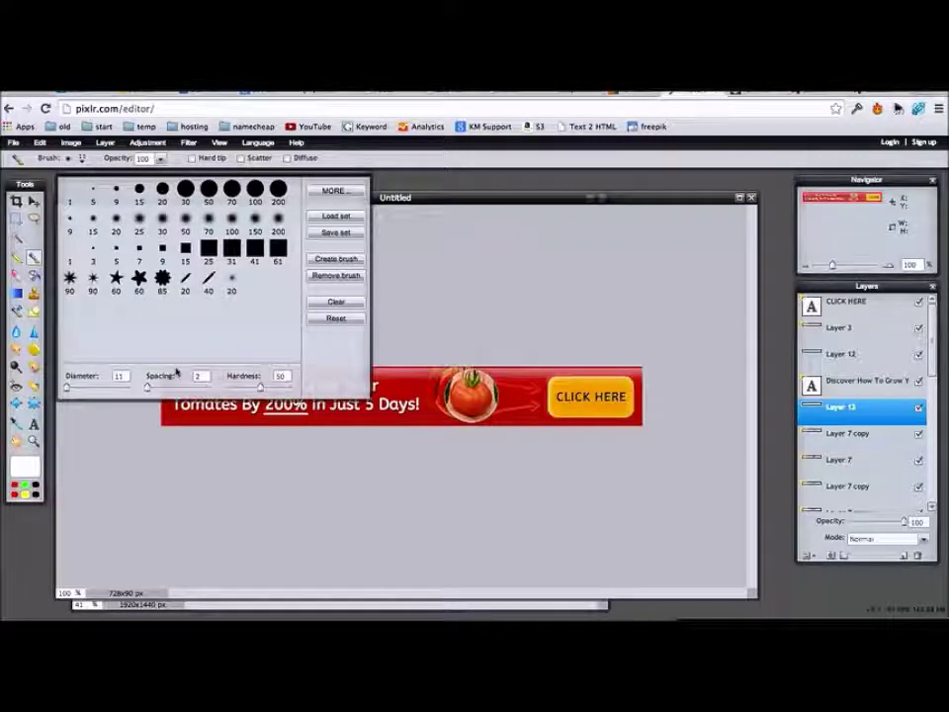
drag(66, 388, 75, 389)
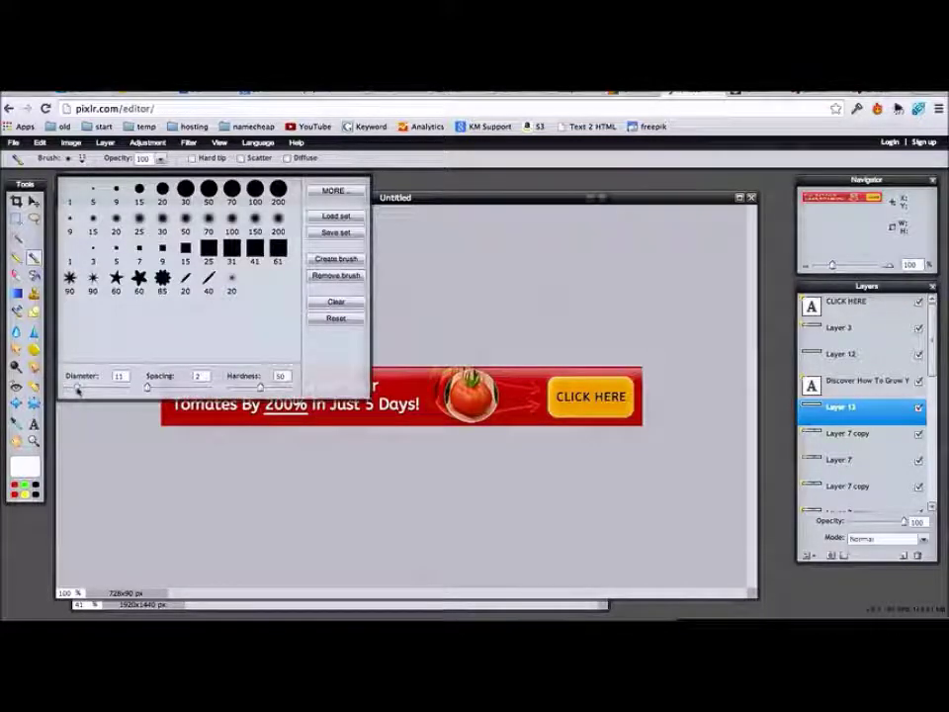
drag(73, 389, 68, 391)
mouse_move(390, 396)
mouse_down()
mouse_move(431, 404)
mouse_move(381, 404)
mouse_up()
key(super+z)
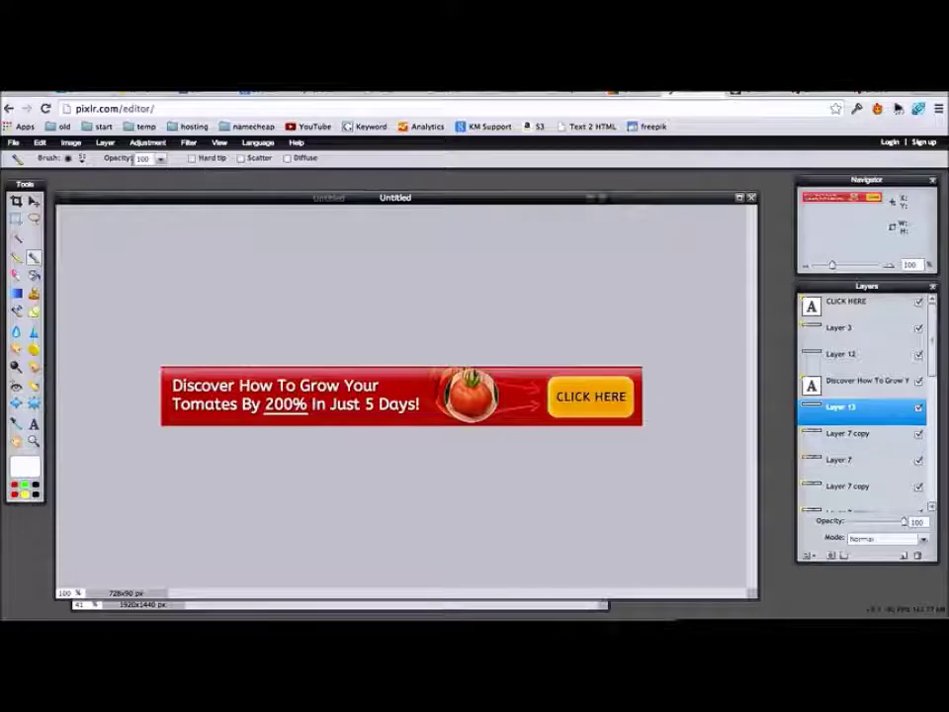
Change the brush colour to bright yellow, try a highlight behind "Just 5 Days!" in the headline, and undo it
click(68, 158)
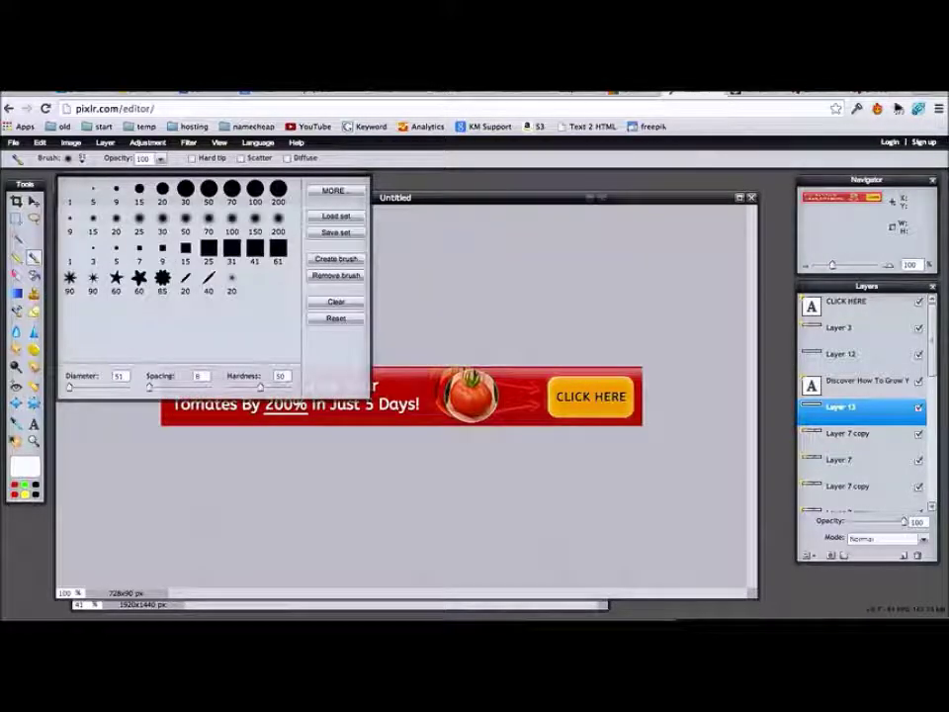
click(24, 465)
click(652, 339)
drag(642, 373, 722, 369)
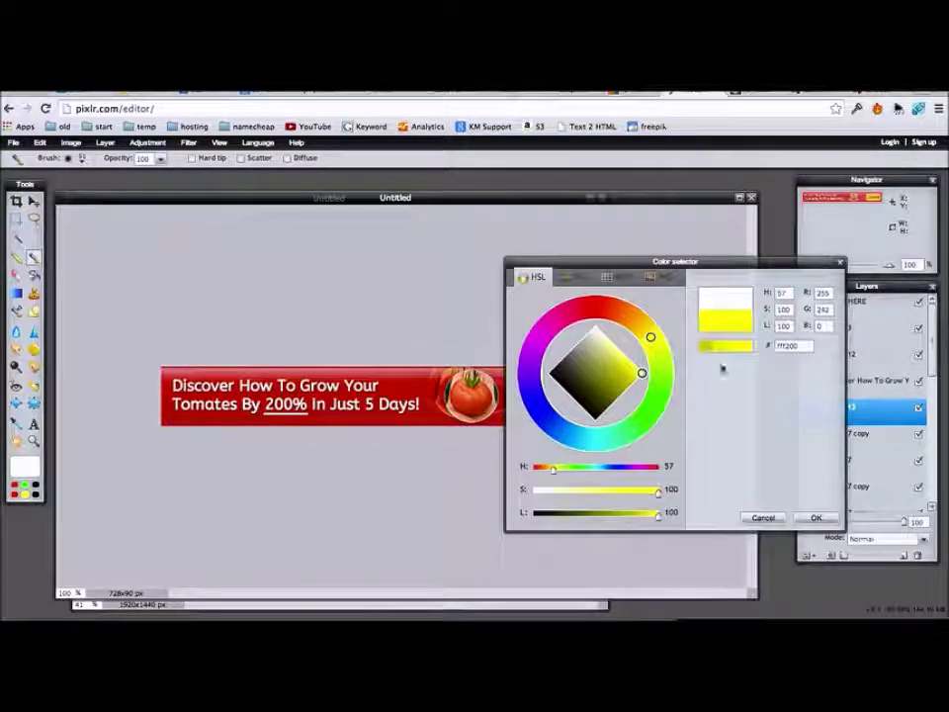
key(Return)
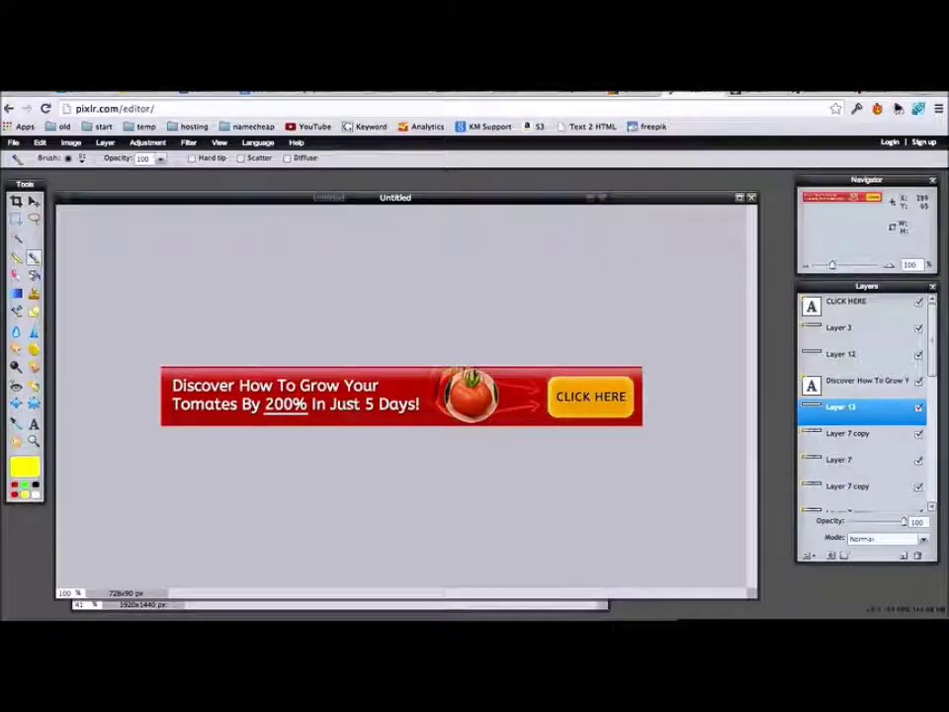
mouse_move(329, 404)
mouse_down()
mouse_move(420, 404)
mouse_move(352, 405)
mouse_up()
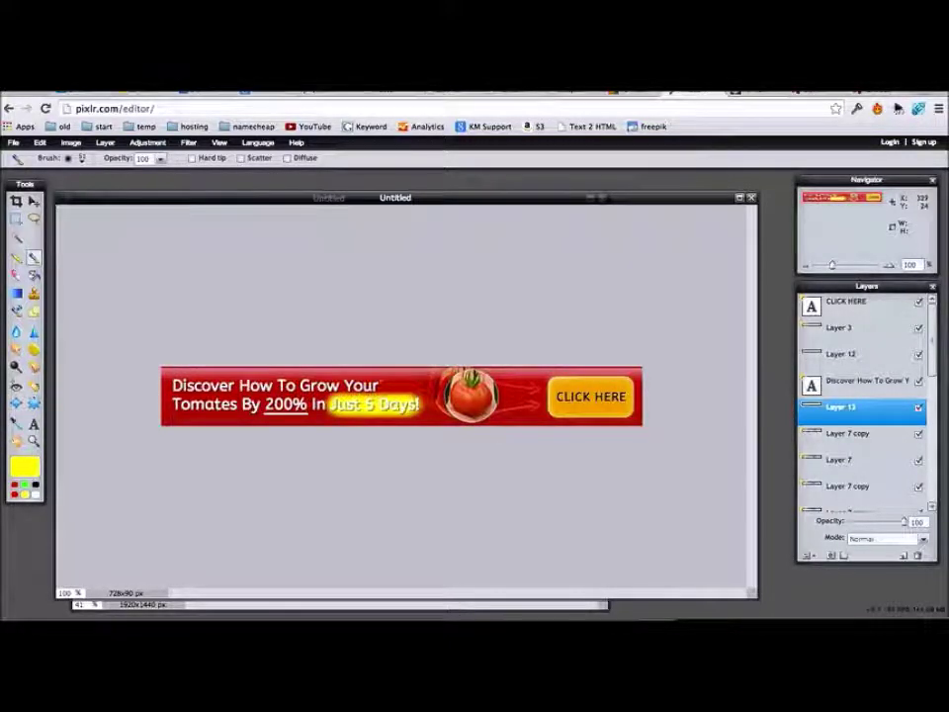
key(alt)
key(ctrl+z)
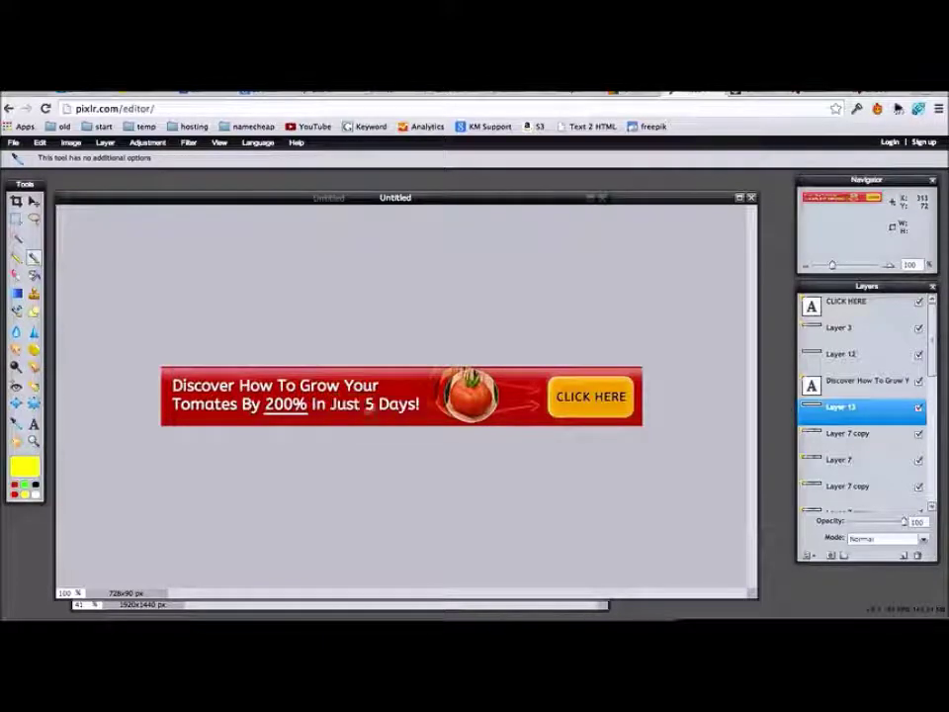
Set the brush colour to black and try the 85-size burst brush behind "Just 5 Days!", undoing the stroke
click(22, 466)
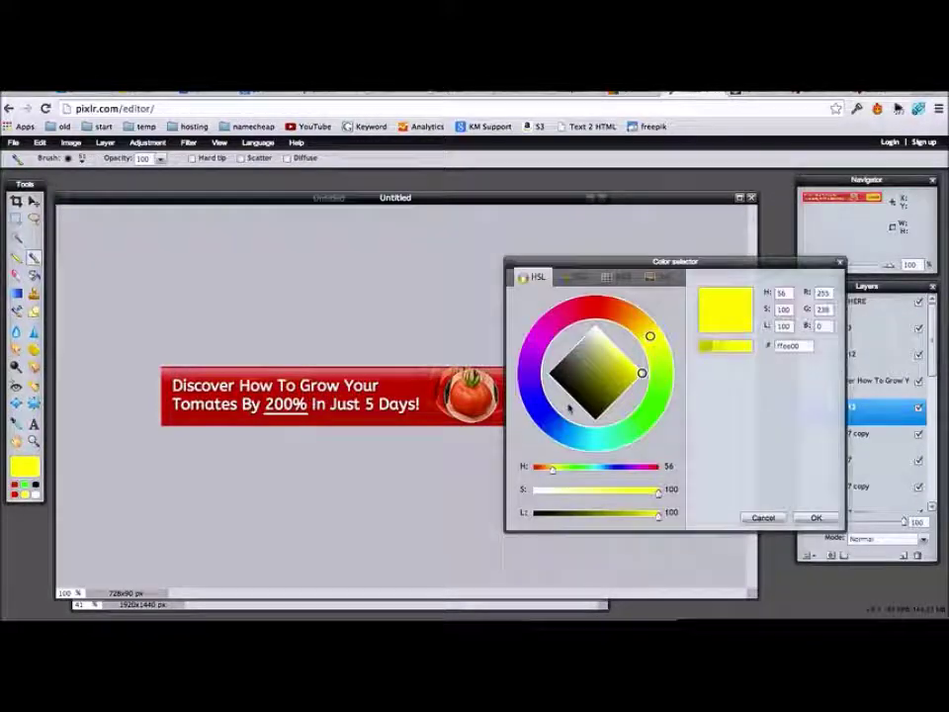
click(549, 373)
click(811, 517)
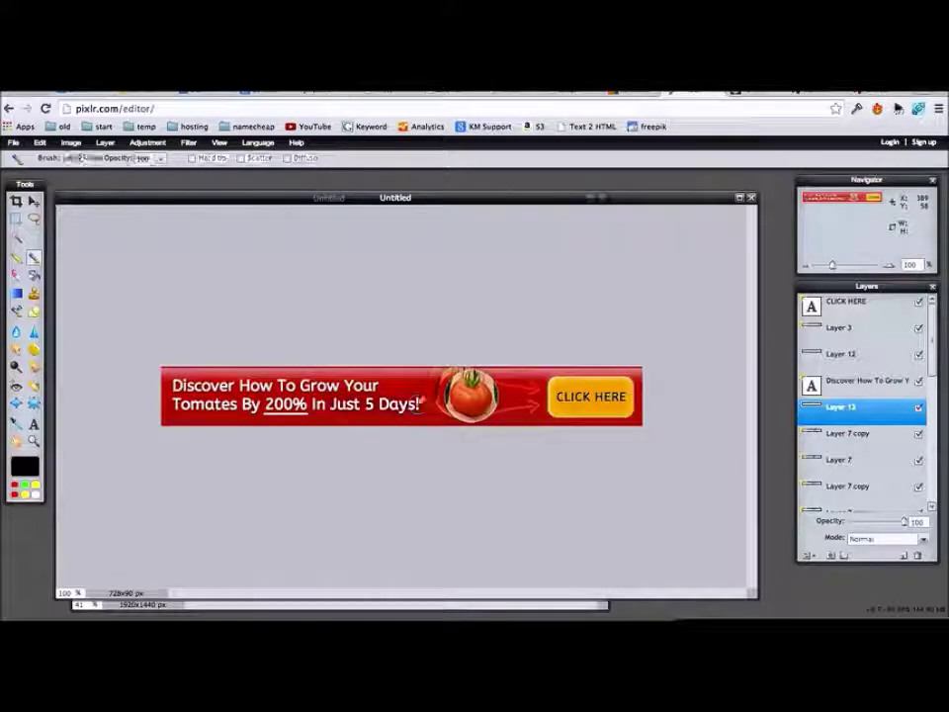
click(69, 158)
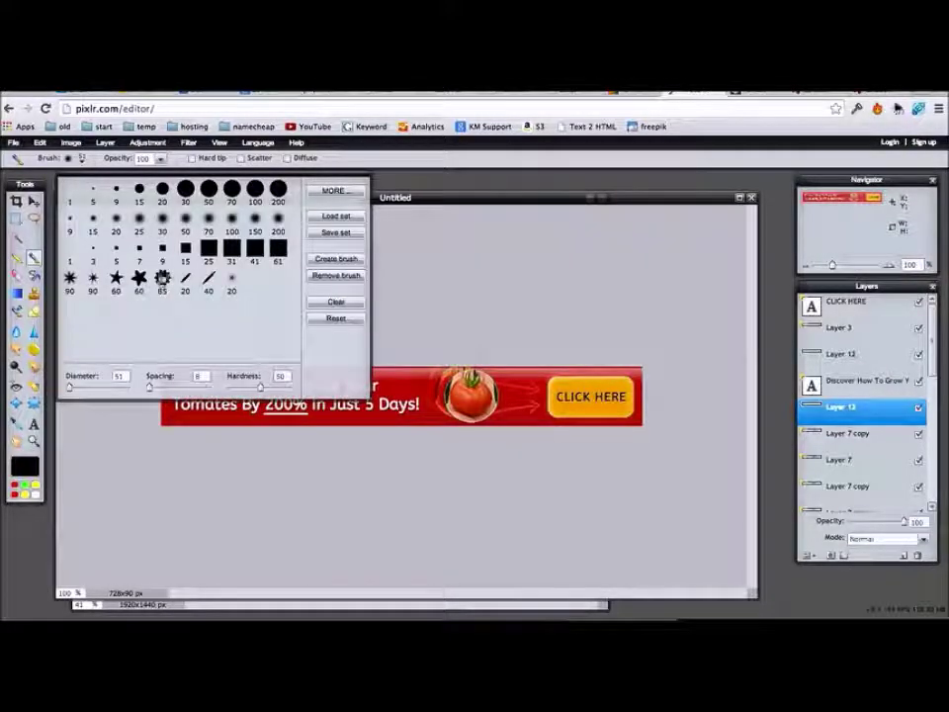
click(163, 283)
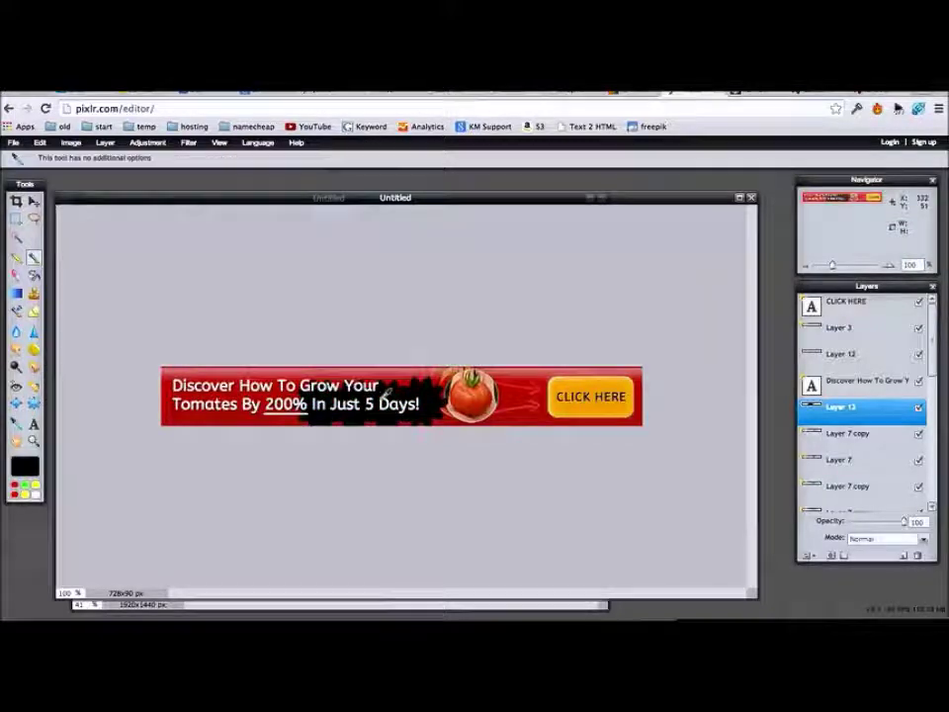
Switch to the second 90-size starburst brush, try a black stroke on the banner, and undo it
click(81, 158)
click(92, 280)
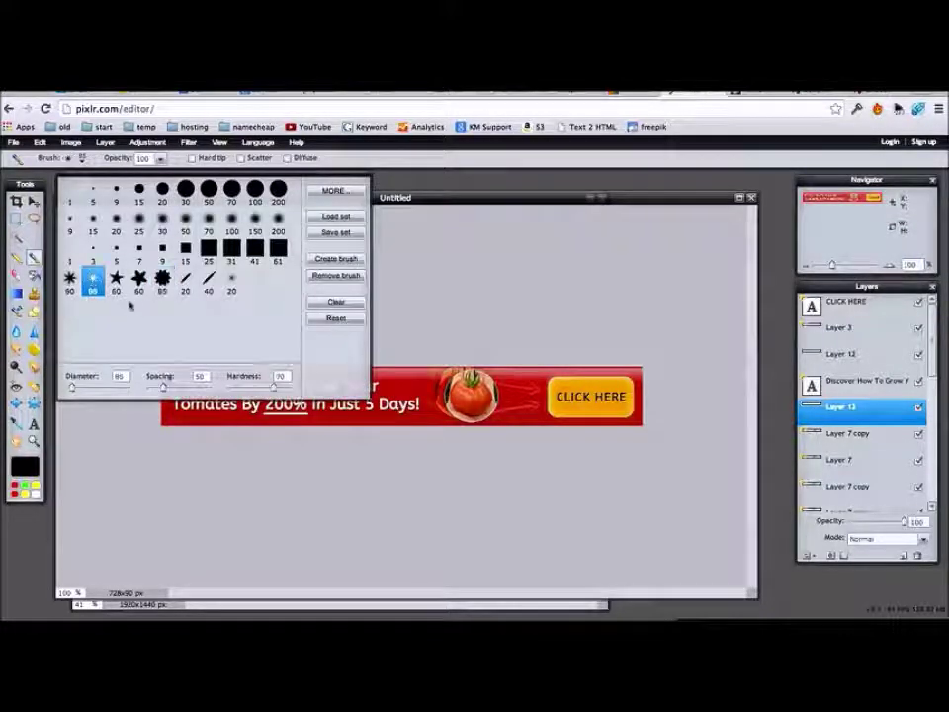
mouse_move(465, 401)
mouse_down()
mouse_move(332, 410)
mouse_move(482, 436)
mouse_up()
key(ctrl+z)
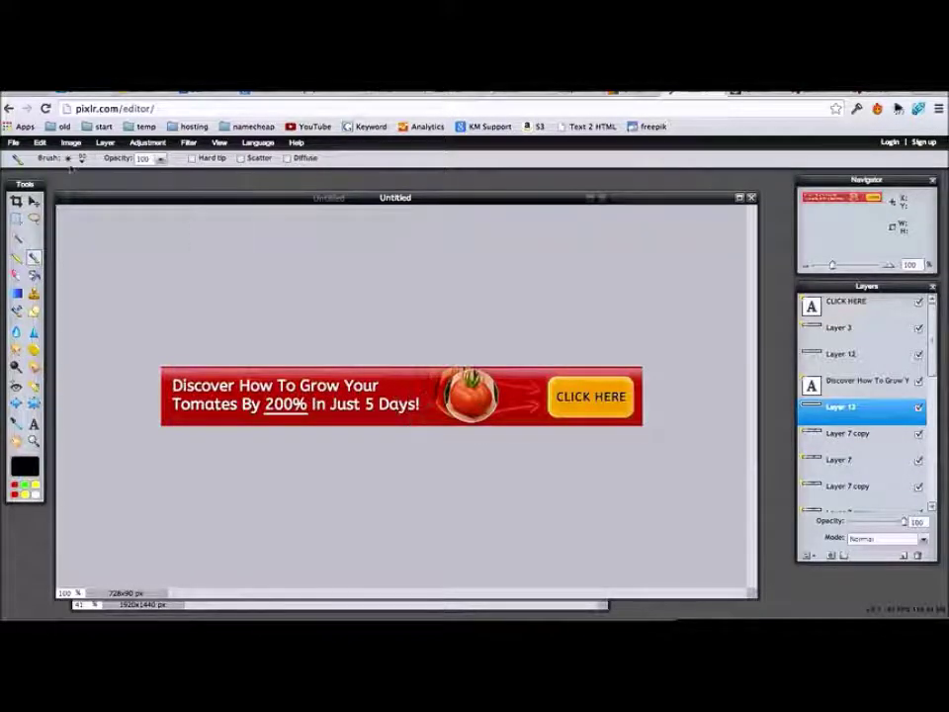
Reduce the starburst brush's diameter and paint a black band behind "Just 5 Days!", undoing and repainting the stroke once
click(75, 158)
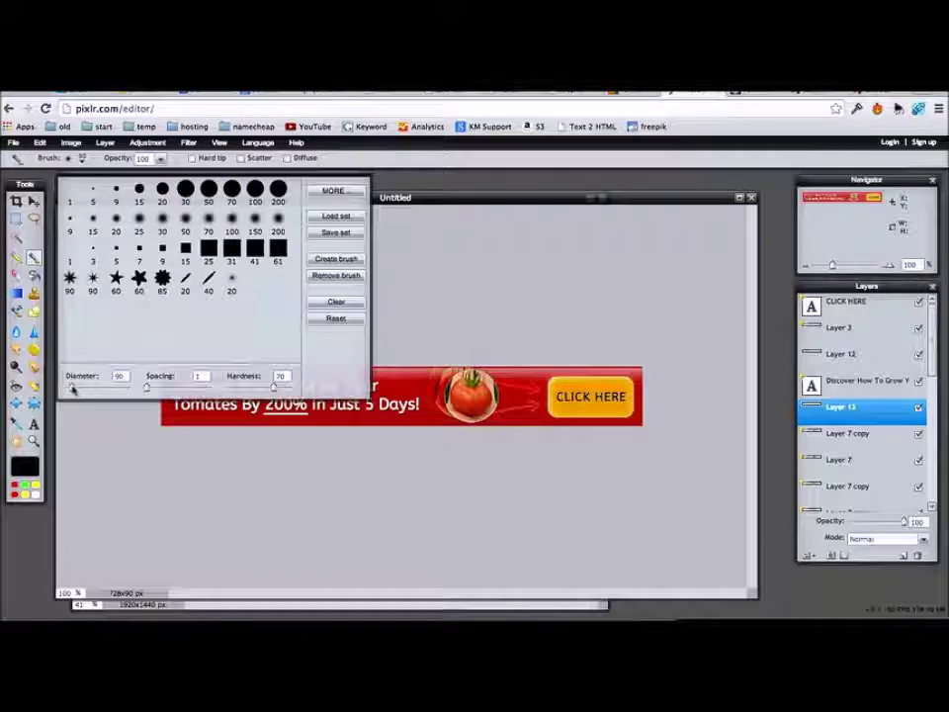
drag(71, 389, 69, 388)
click(540, 156)
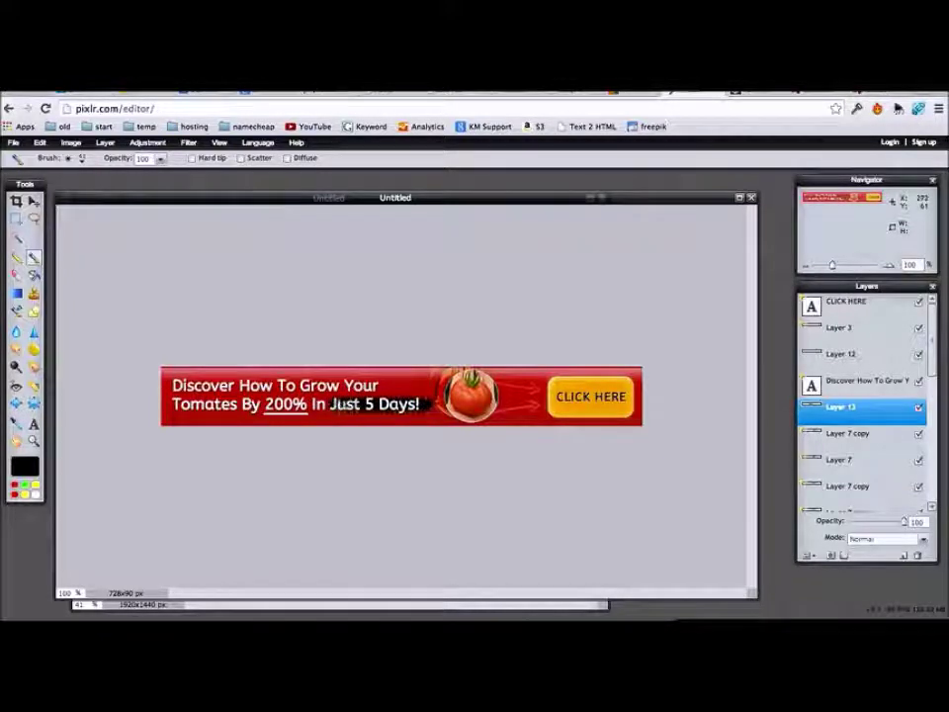
key(ctrl+z)
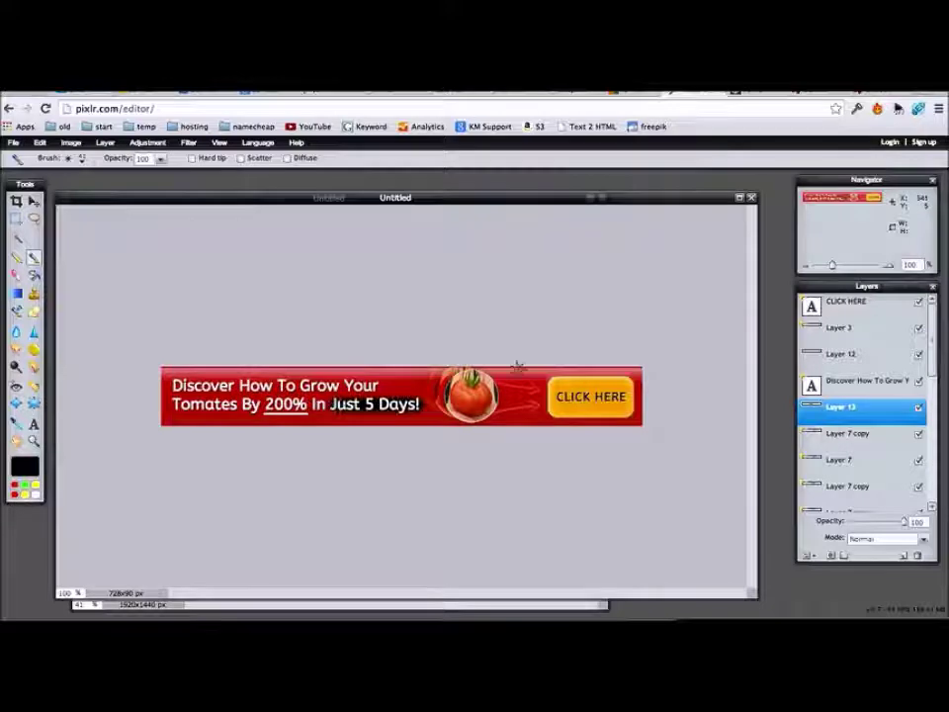
key(v)
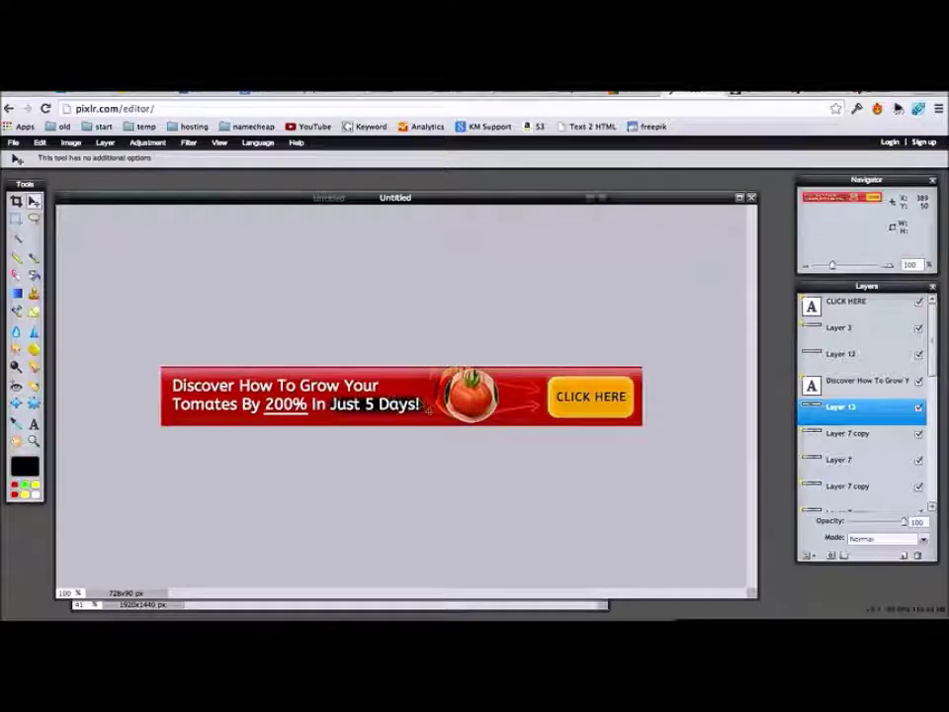
Apply a Gaussian blur with a low amount to the black band behind "Just 5 Days!"
click(188, 143)
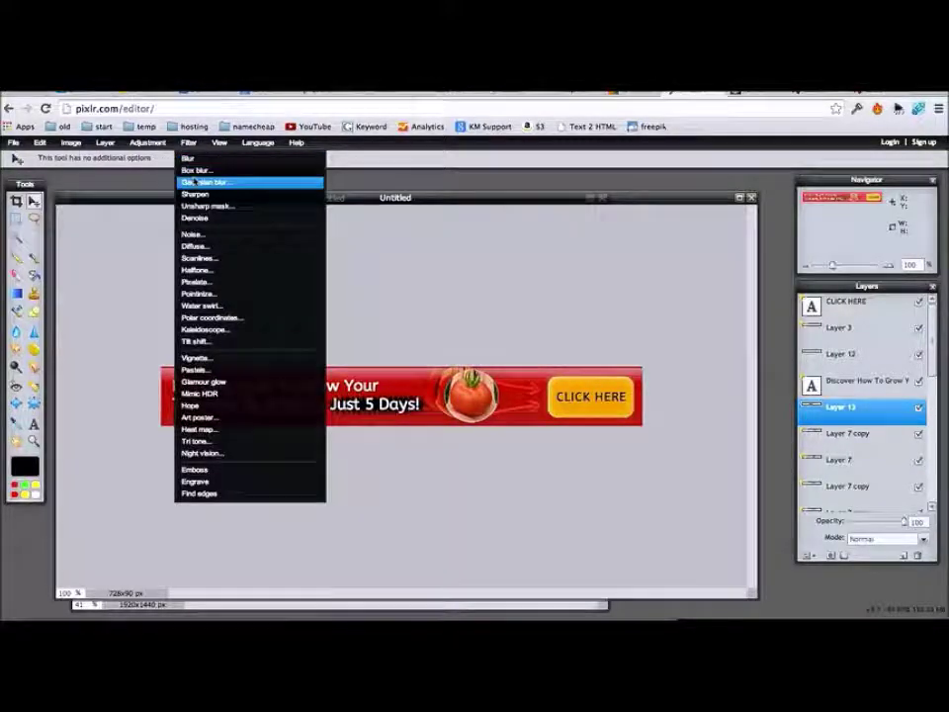
click(203, 182)
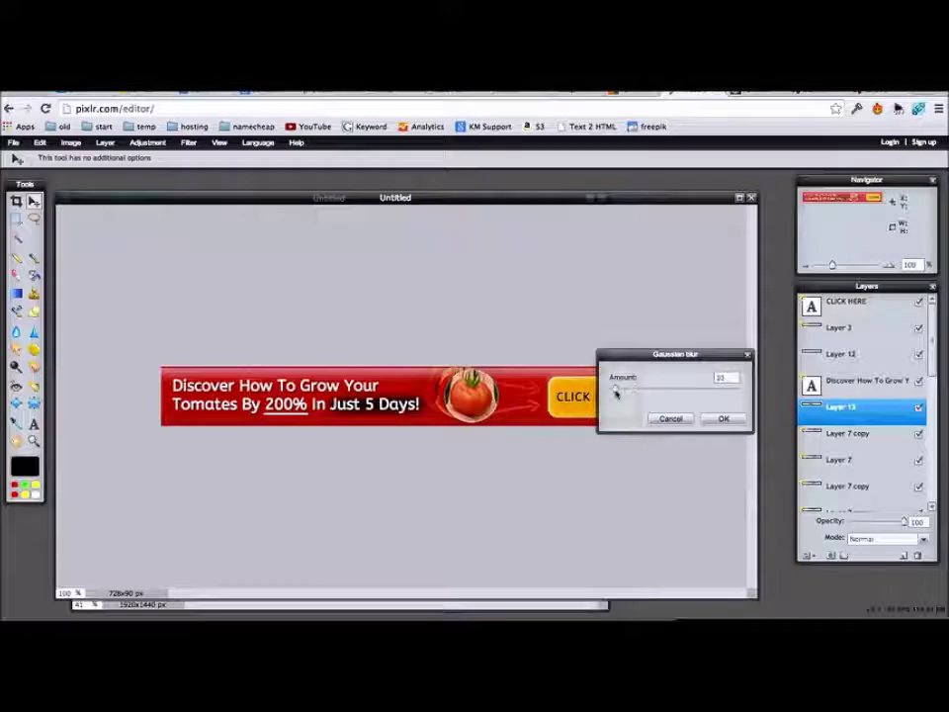
drag(621, 393, 619, 392)
click(723, 420)
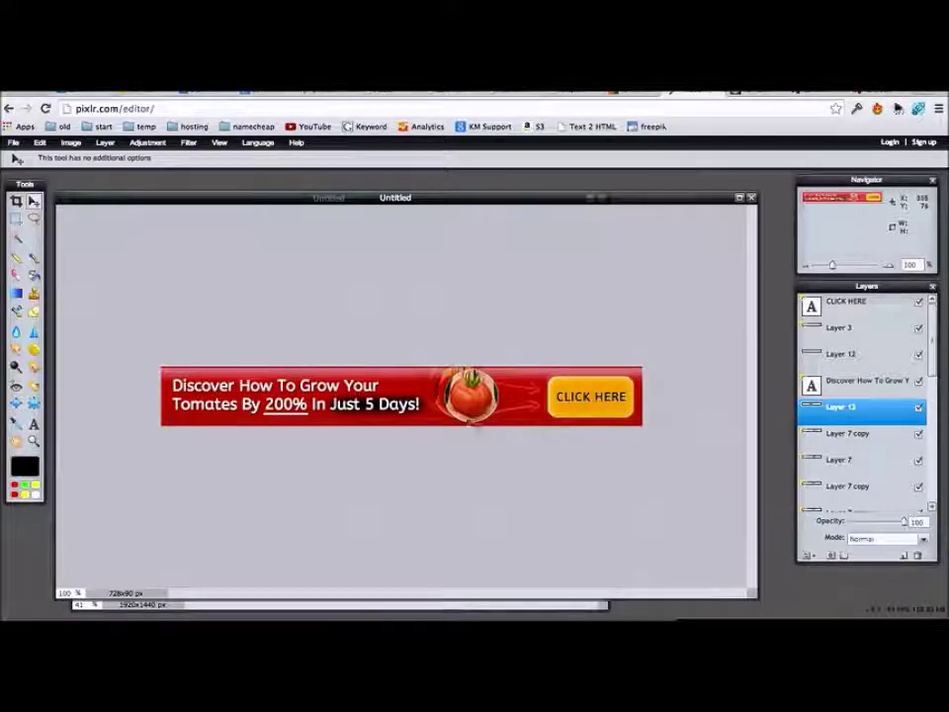
Adjust the blurred black shadow behind "Just 5 Days!" with Free transform
click(39, 142)
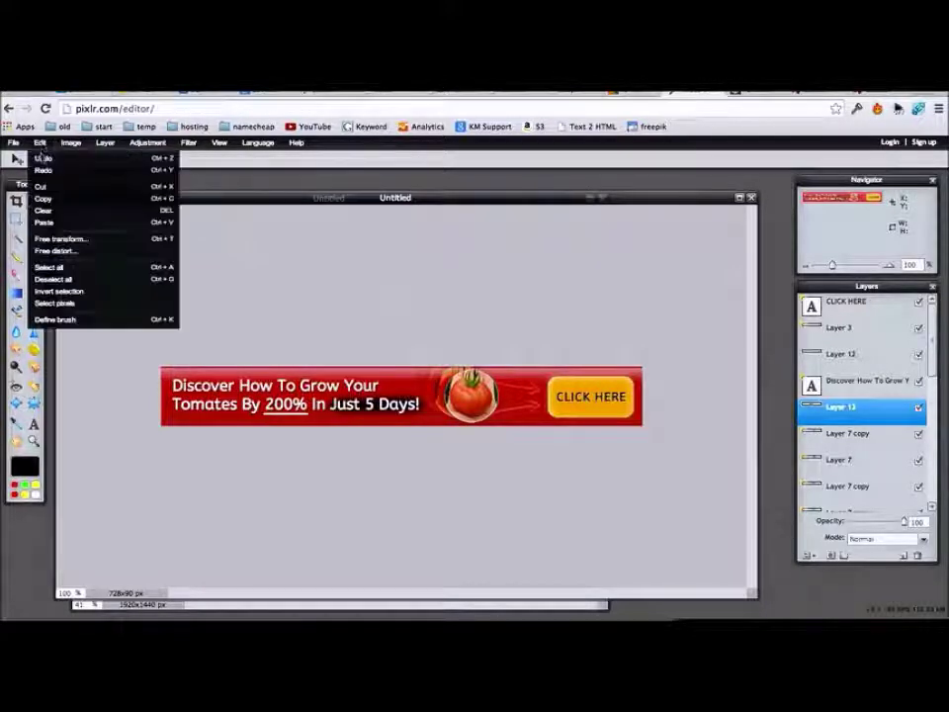
click(62, 238)
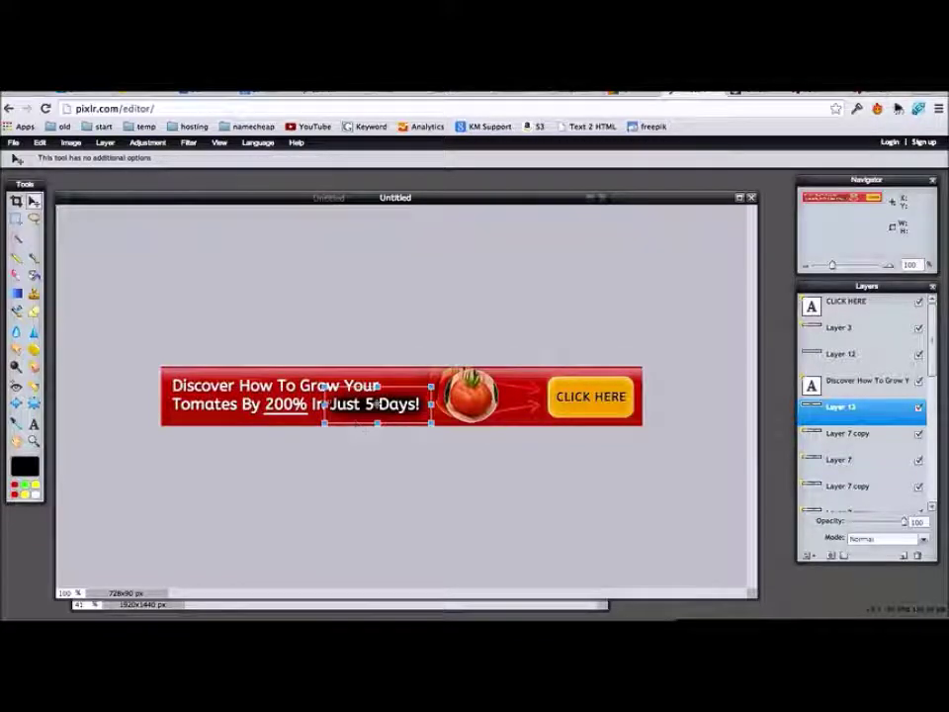
click(497, 435)
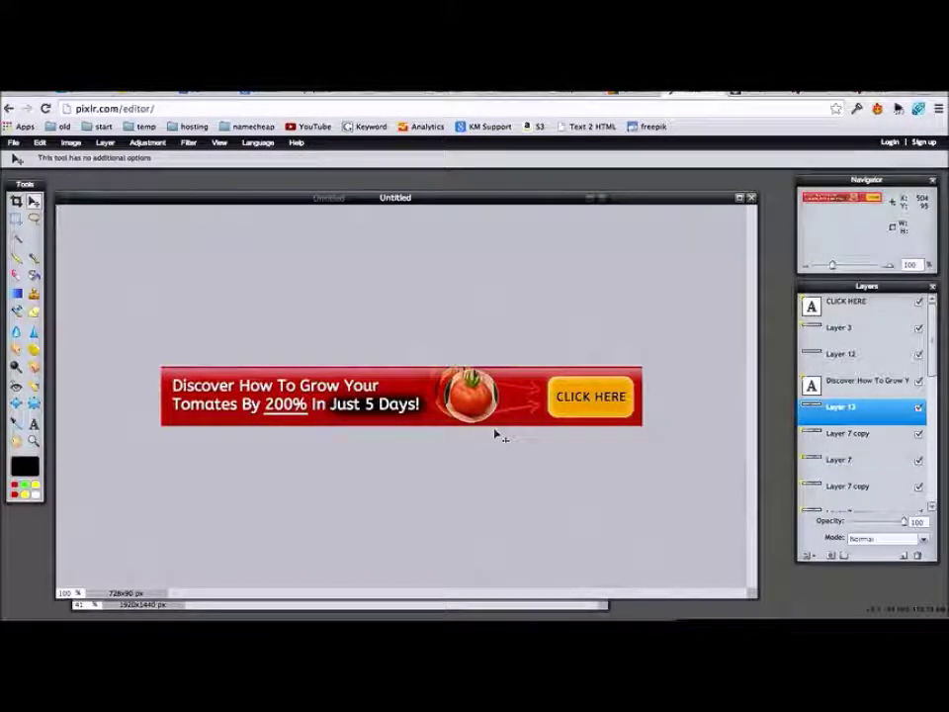